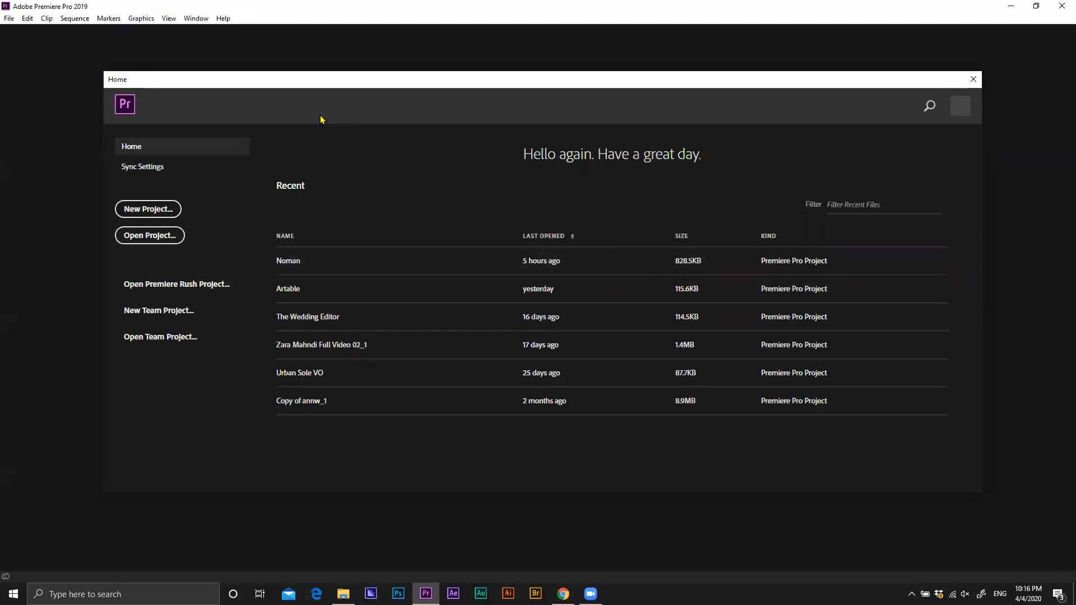
Step: Start a new project and browse to Local Disk (D:) for its save location
left_click(171, 209)
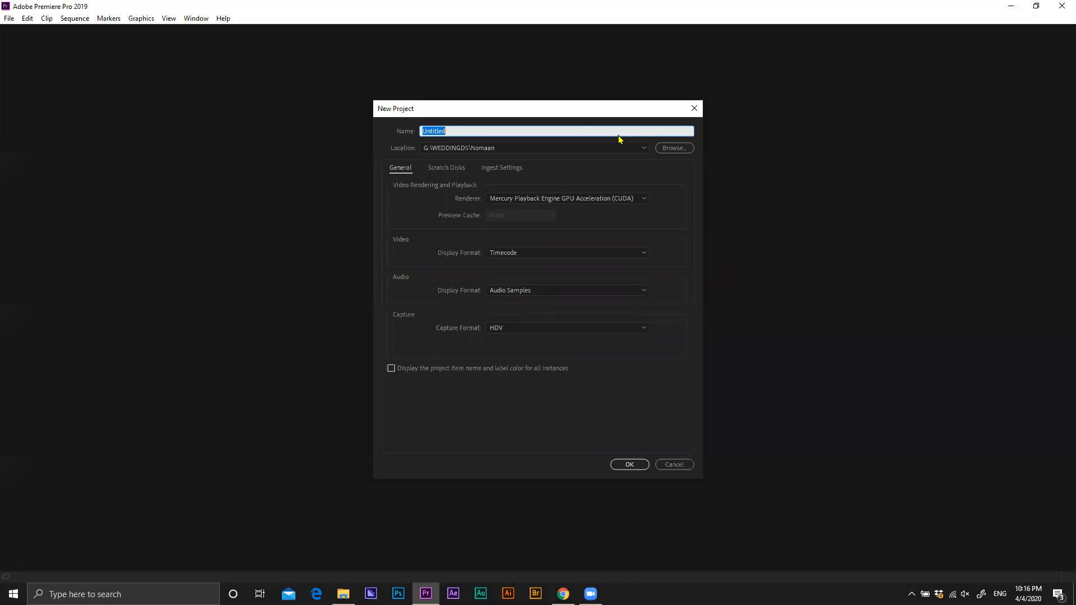
left_click(675, 148)
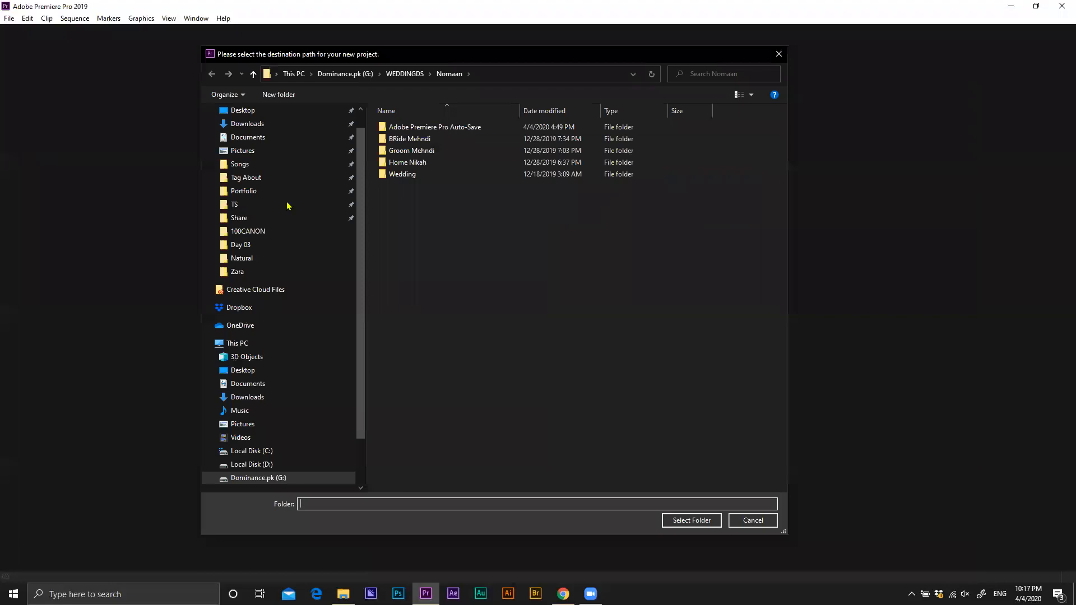
left_click(779, 55)
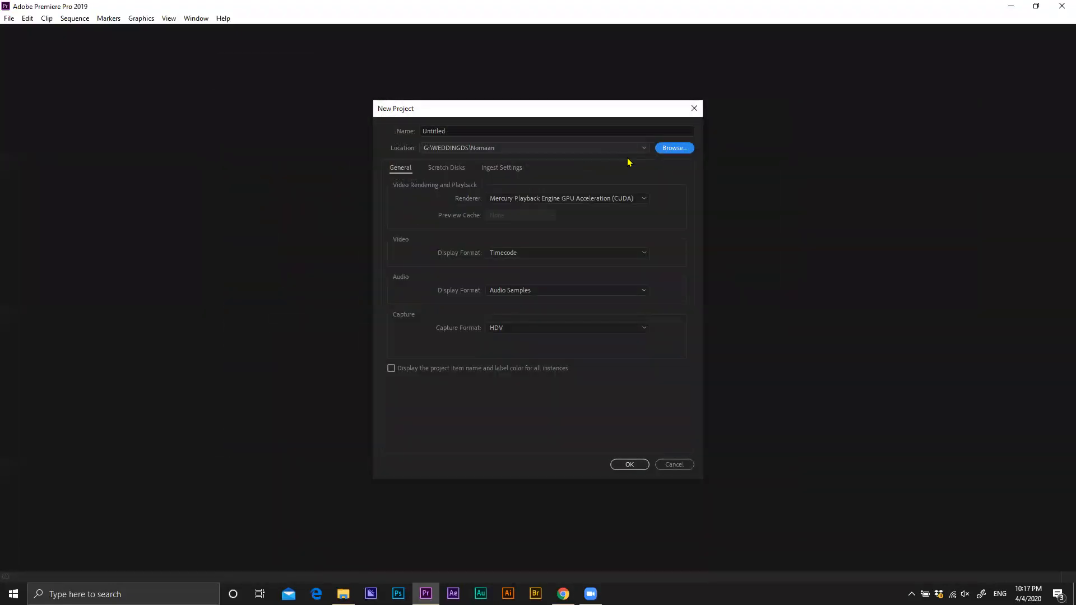
left_click(686, 150)
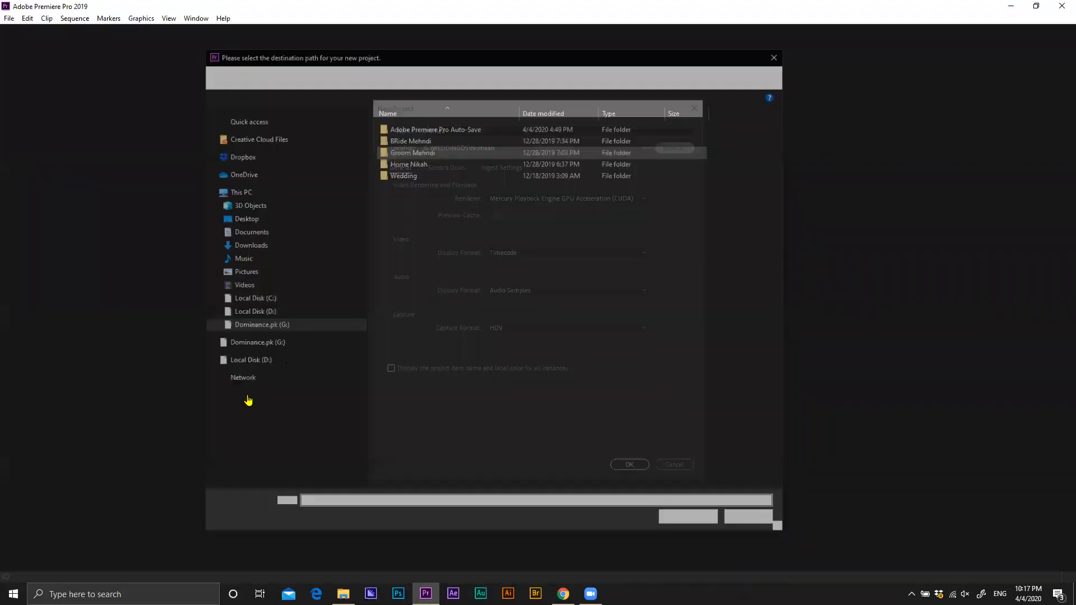
left_click(260, 412)
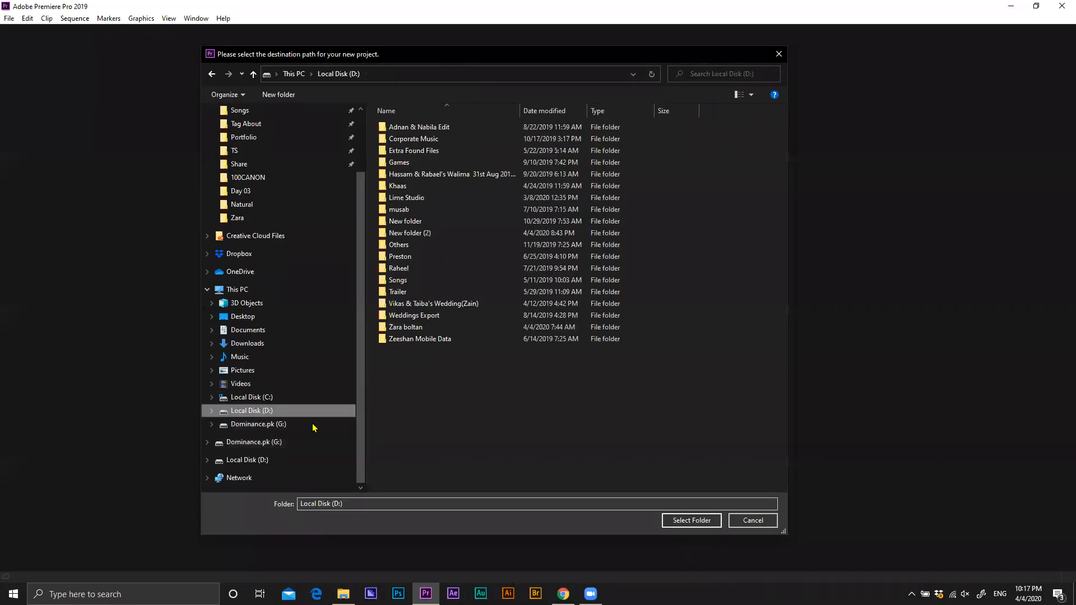
left_click(246, 289)
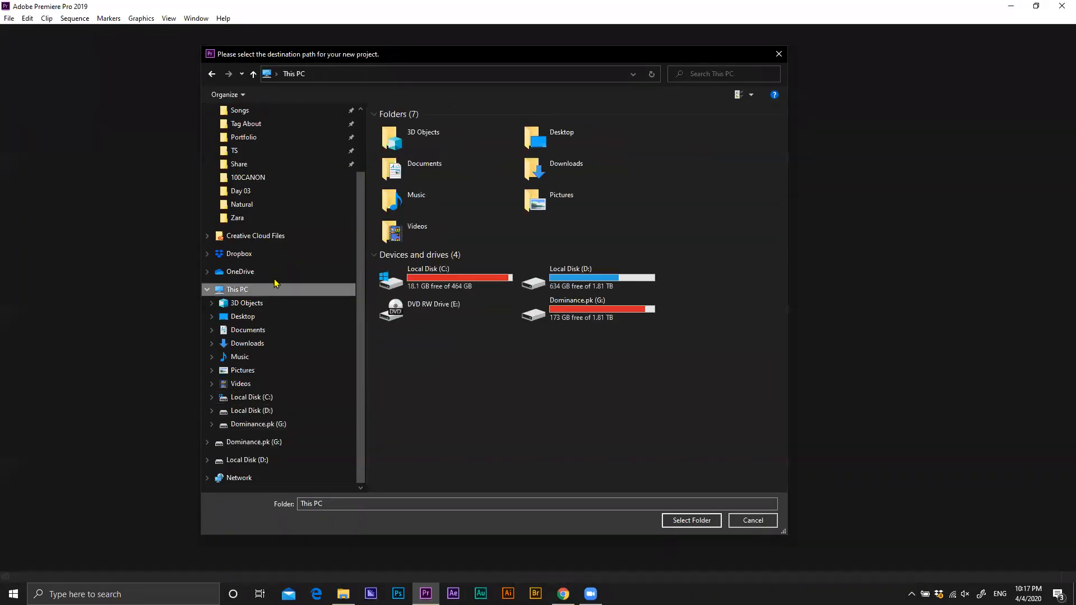
left_click(597, 282)
double_click(597, 282)
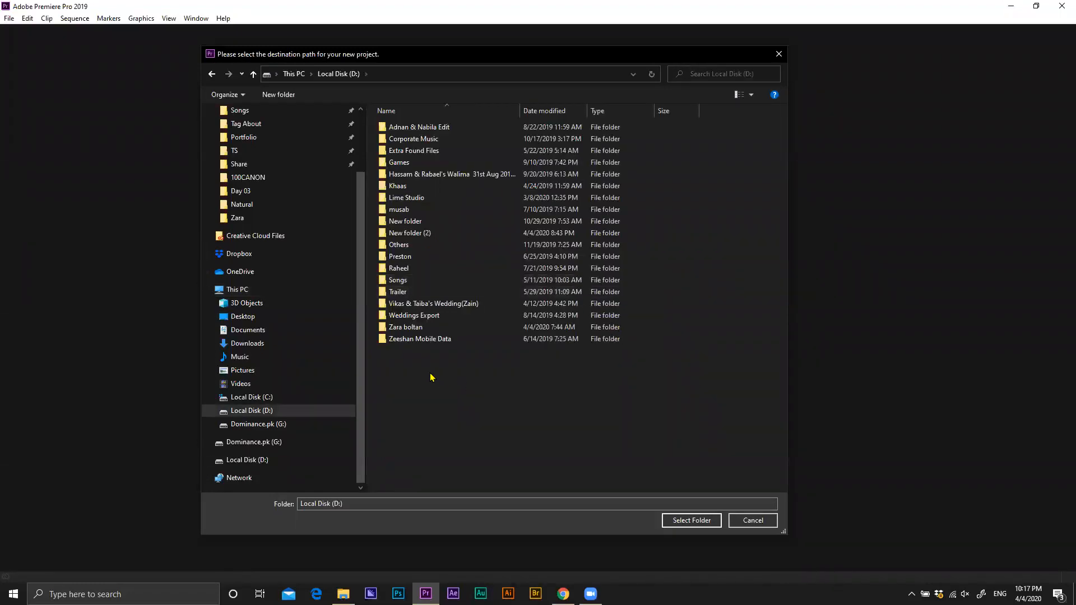
Step: Create a folder named "adobe Premier Leactures" on Local Disk (D:) and set it as the project location
right_click(404, 386)
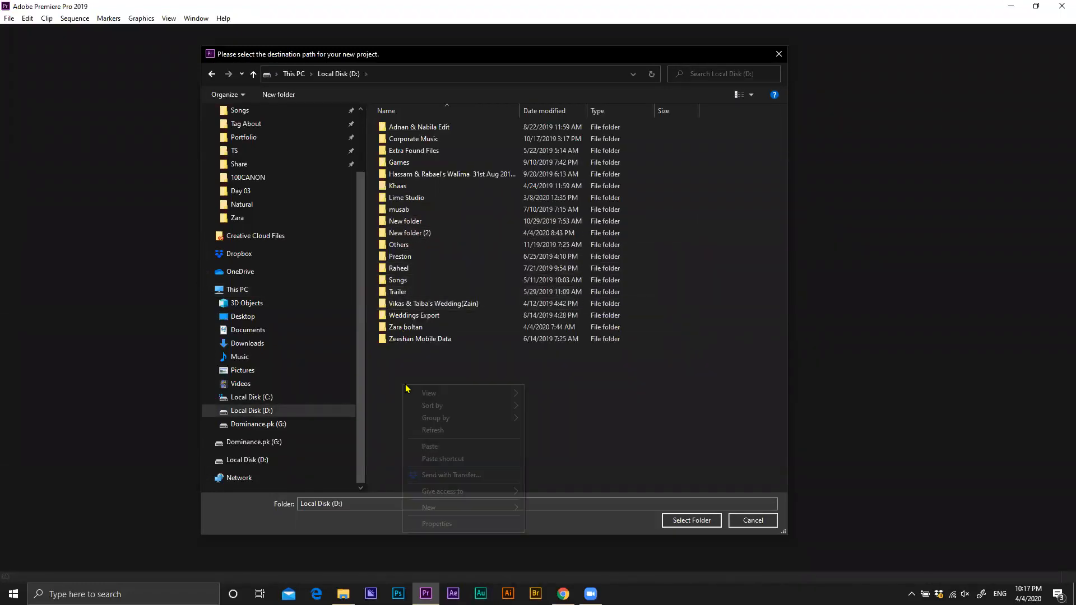
mouse_move(449, 514)
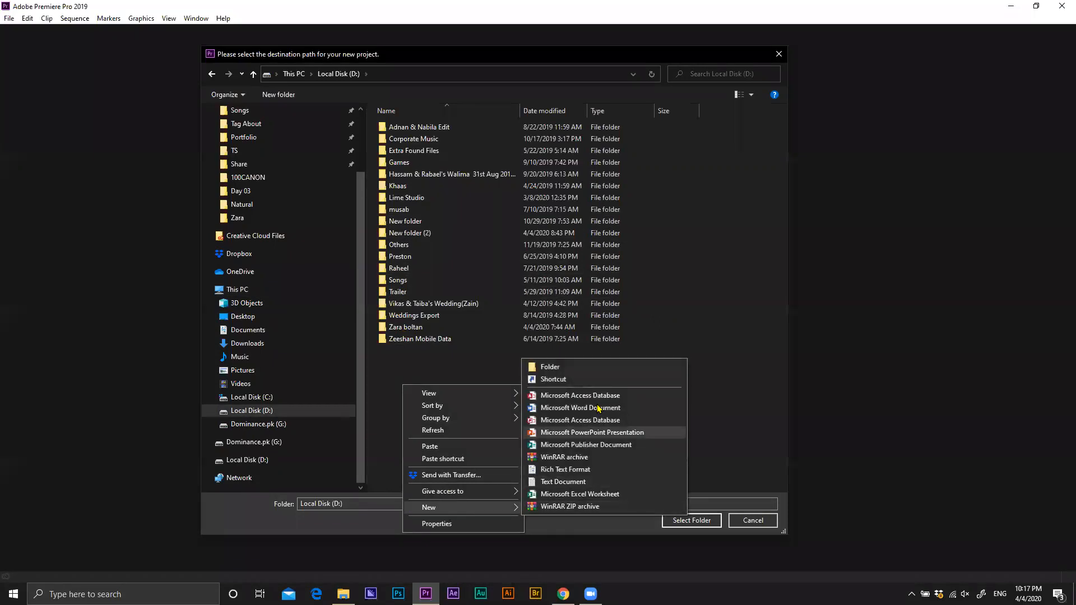
left_click(596, 368)
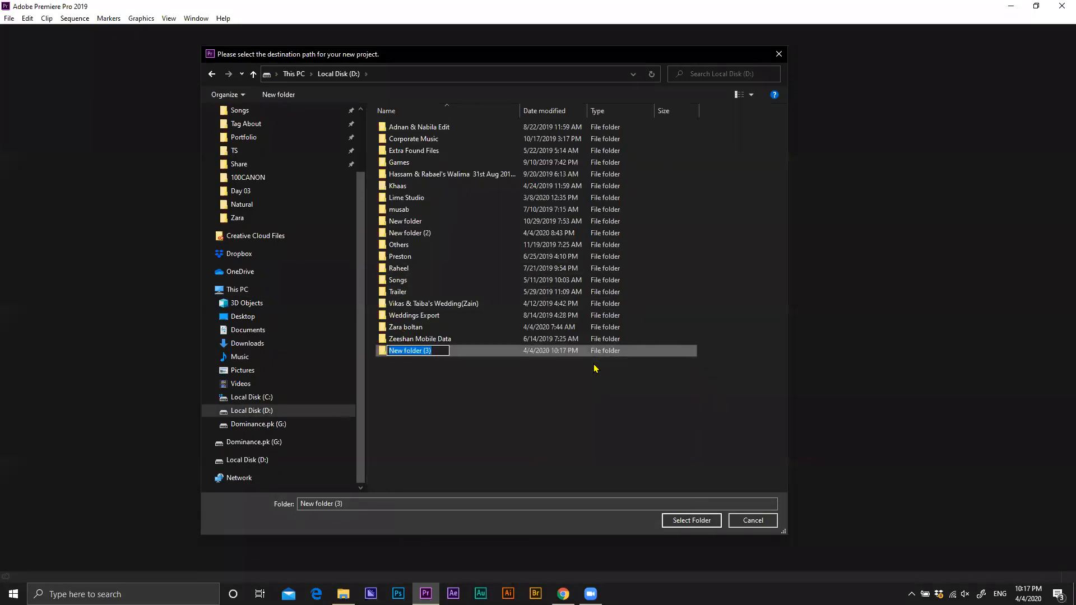
type("adobe Premier Leactures")
key("Return")
key("Return")
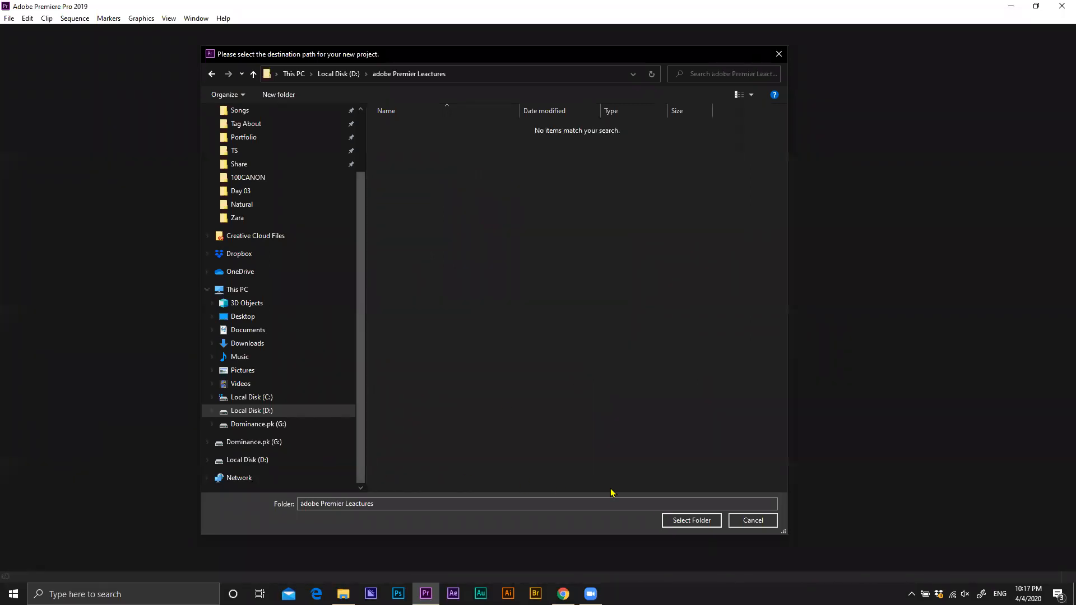
left_click(691, 520)
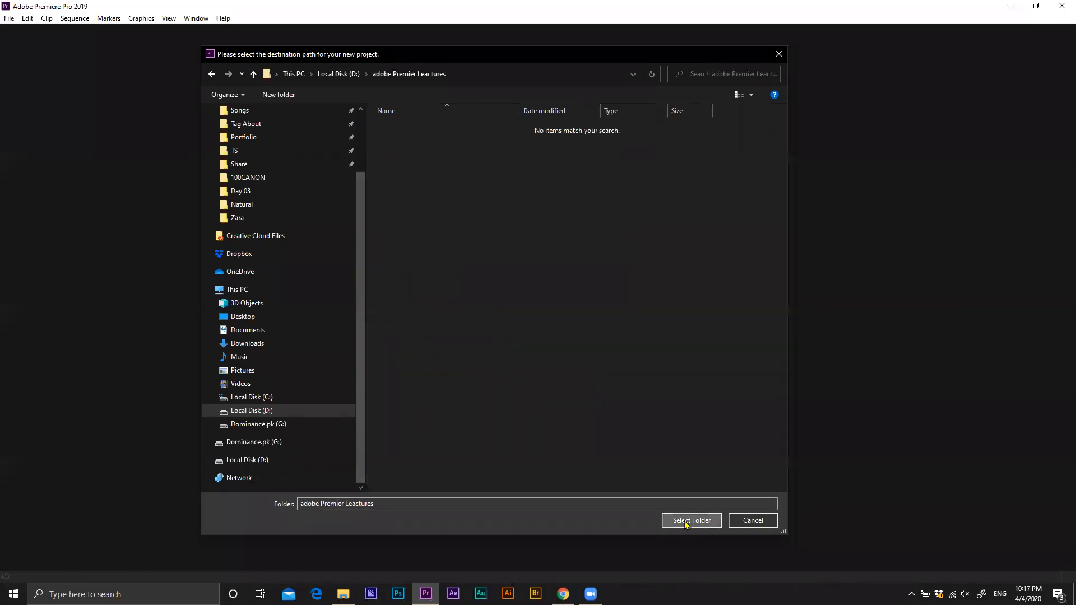
Step: Name the project "Class 01" and choose Mercury Playback Engine GPU Acceleration (CUDA) as the renderer
left_click_drag(353, 130, 297, 133)
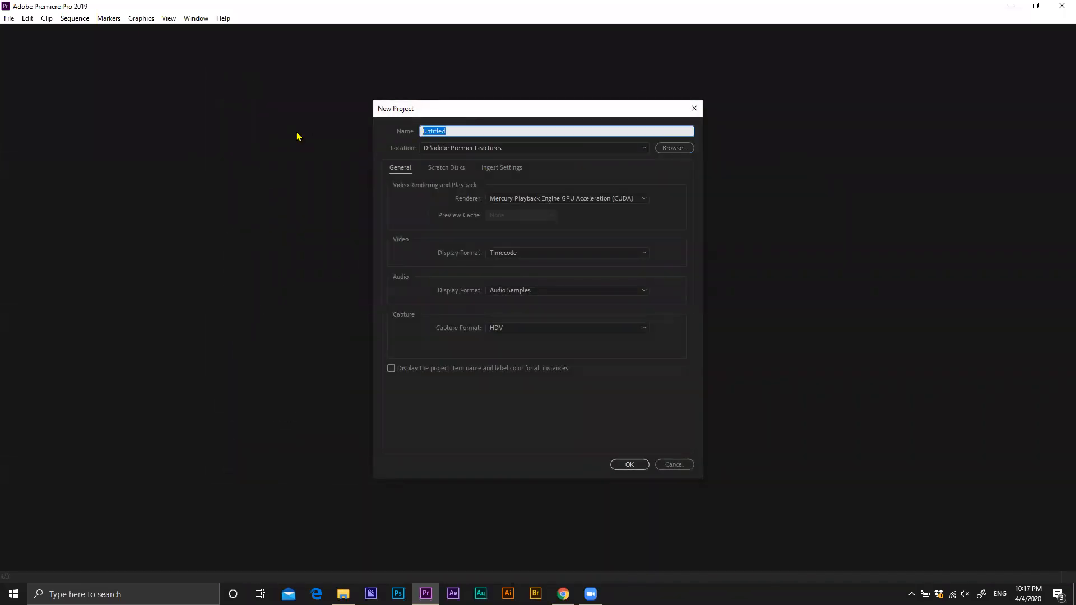
type("Class 01")
left_click(504, 201)
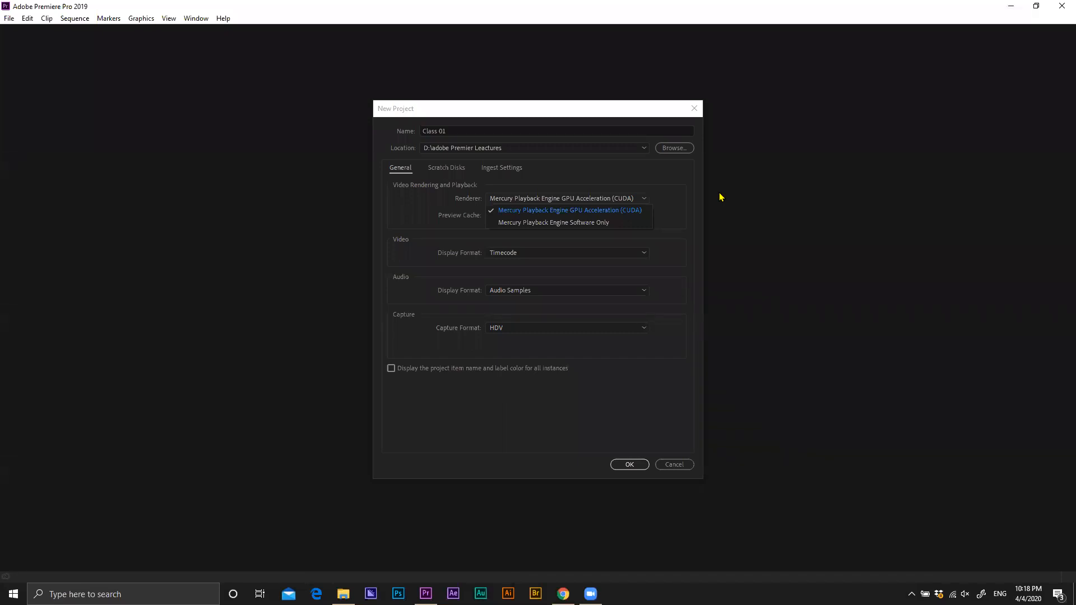
left_click(647, 211)
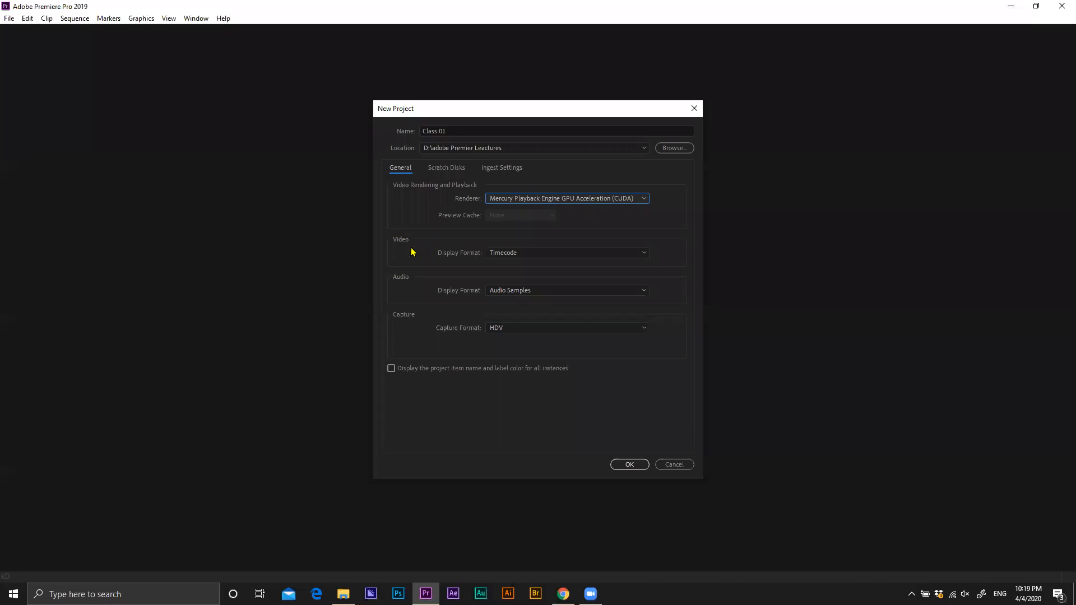
Step: Examine the available video and audio display formats in the new project's general settings
left_click(529, 255)
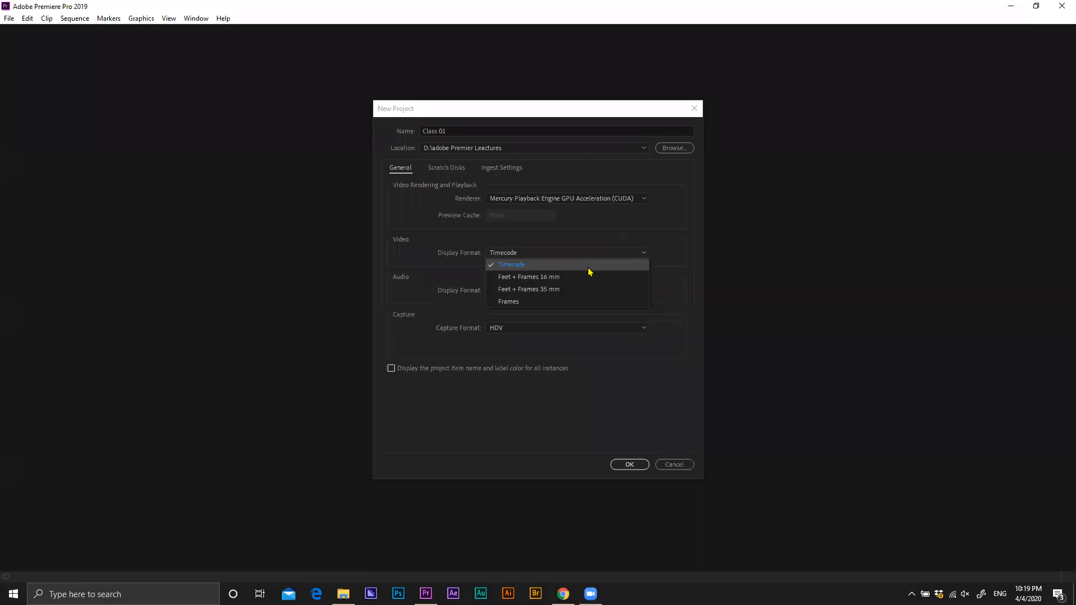
left_click(666, 253)
left_click(627, 253)
left_click(657, 233)
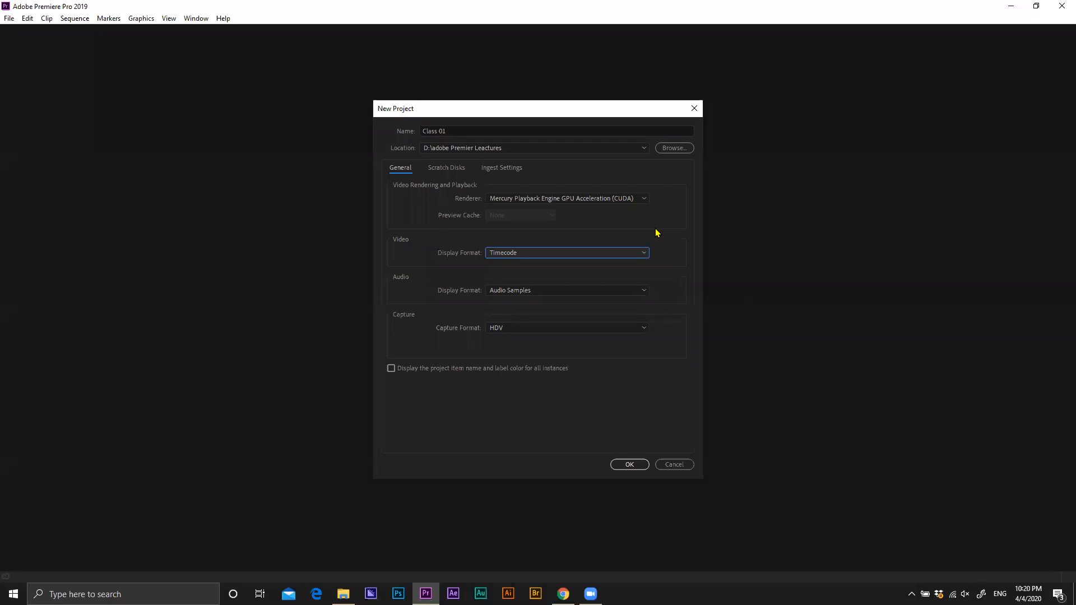
left_click(632, 255)
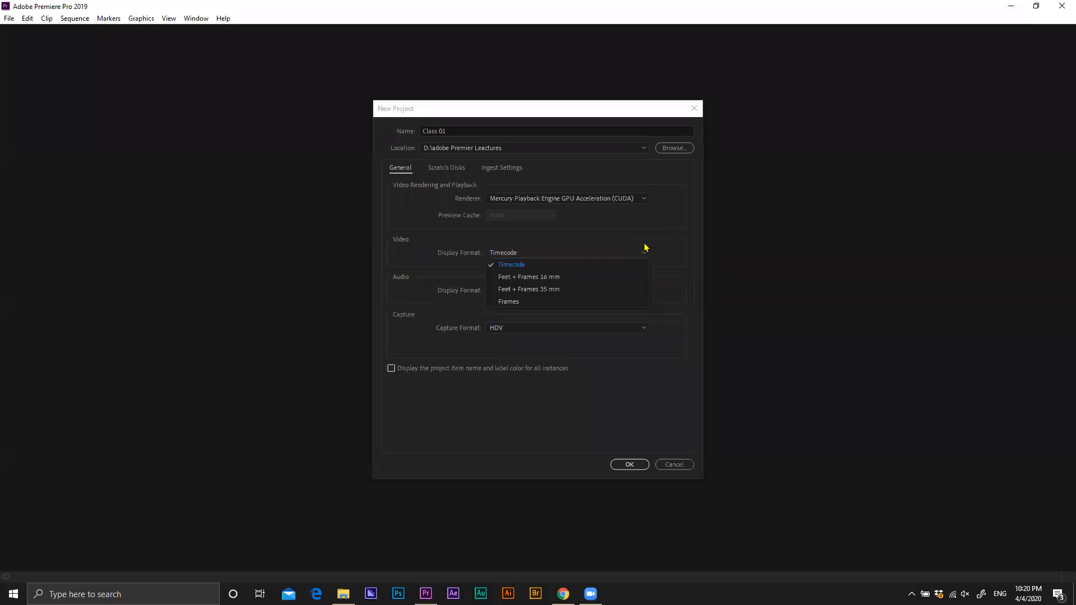
left_click(458, 292)
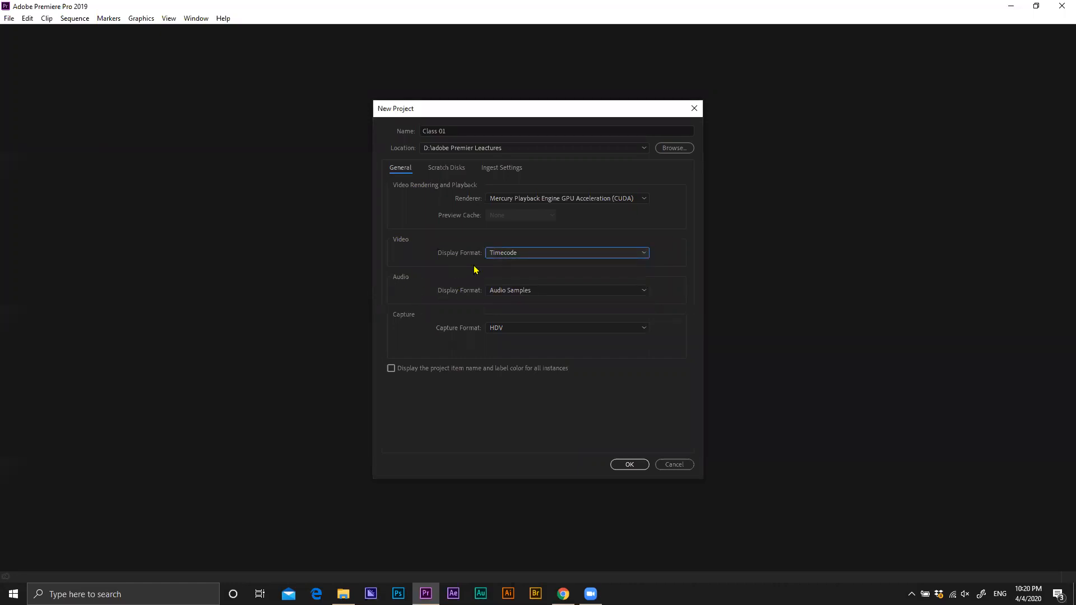
left_click(508, 295)
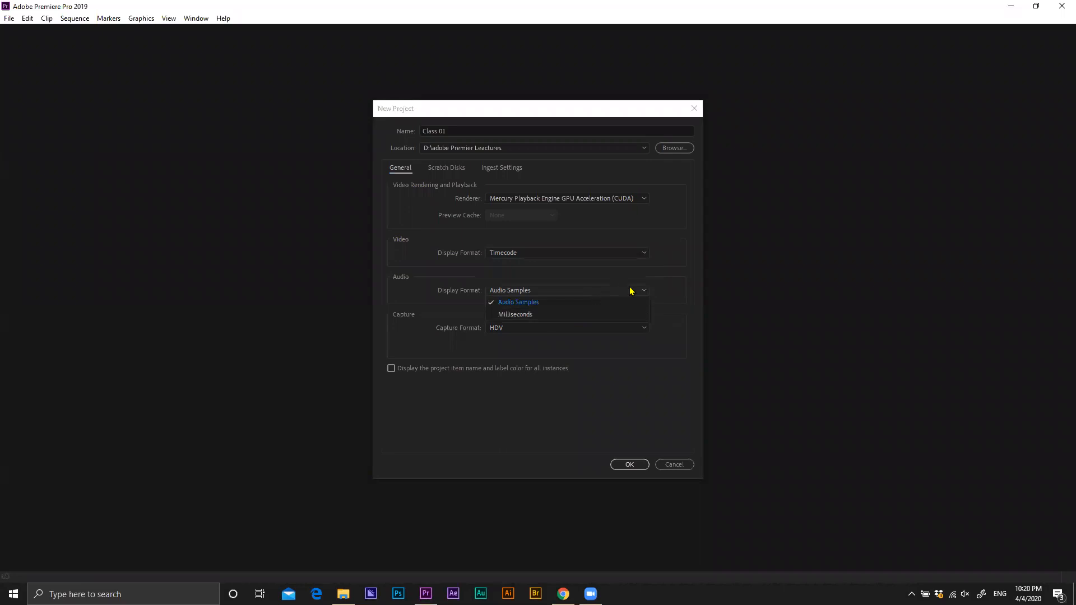
left_click(672, 289)
left_click(643, 293)
left_click(599, 304)
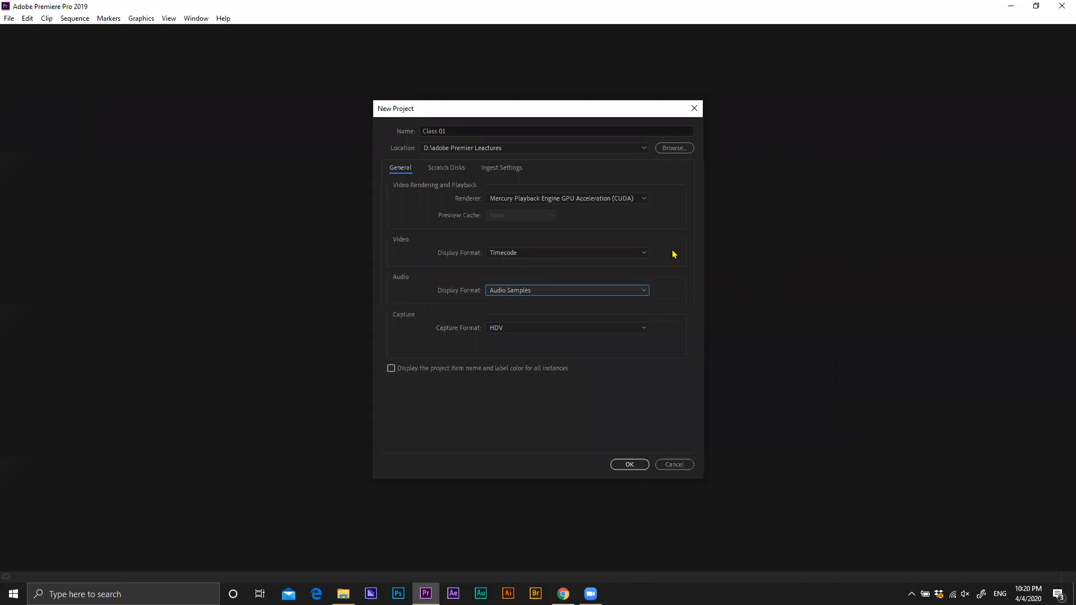
left_click(644, 290)
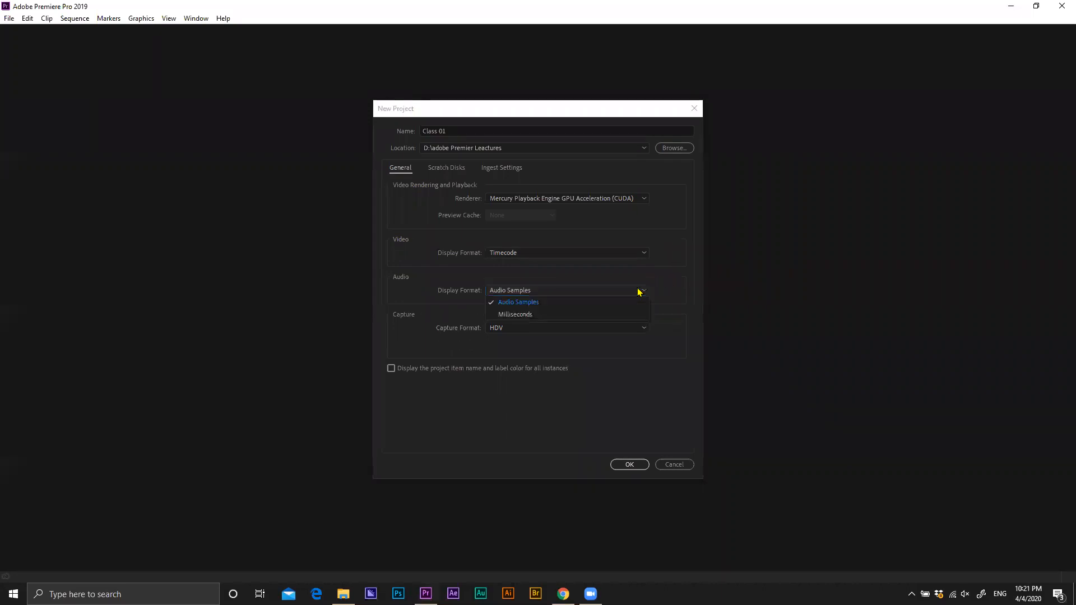
left_click(673, 280)
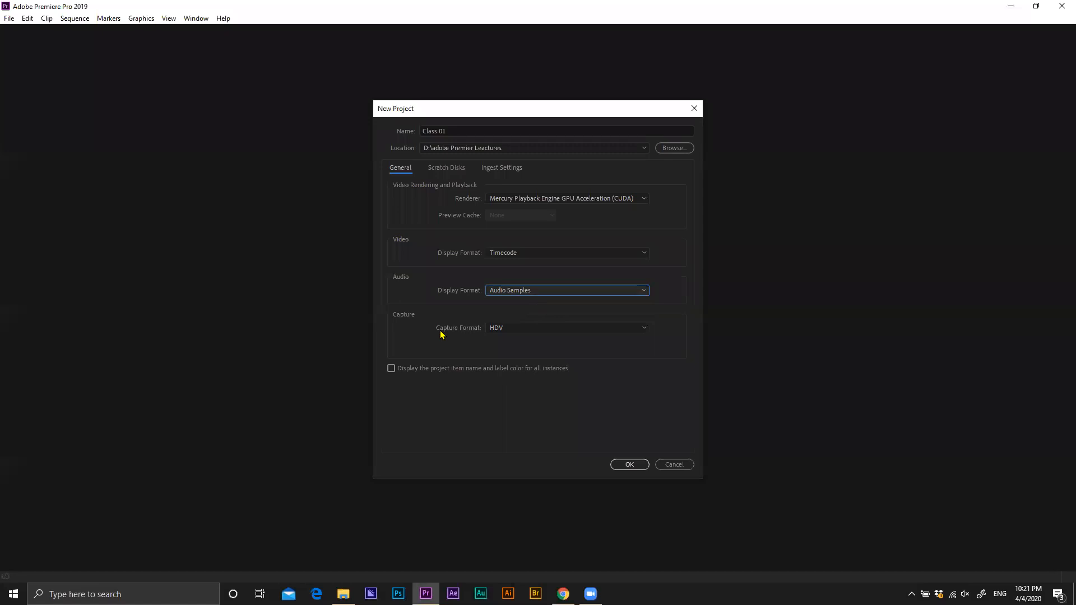
Step: Check the capture format choices, keep HDV, and create the project
left_click(511, 336)
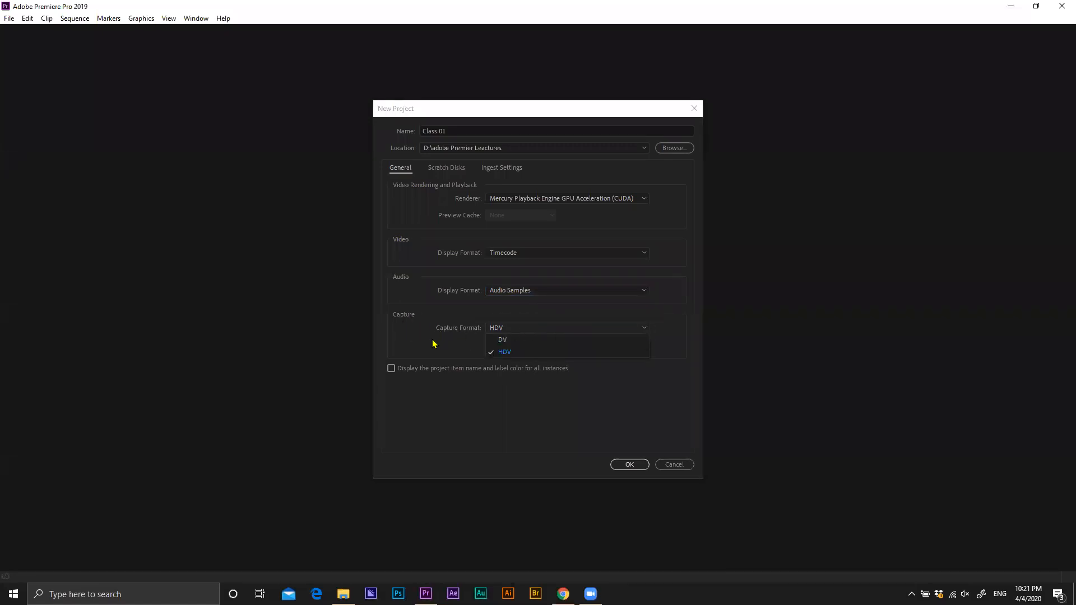
left_click(433, 341)
left_click(521, 332)
left_click(661, 315)
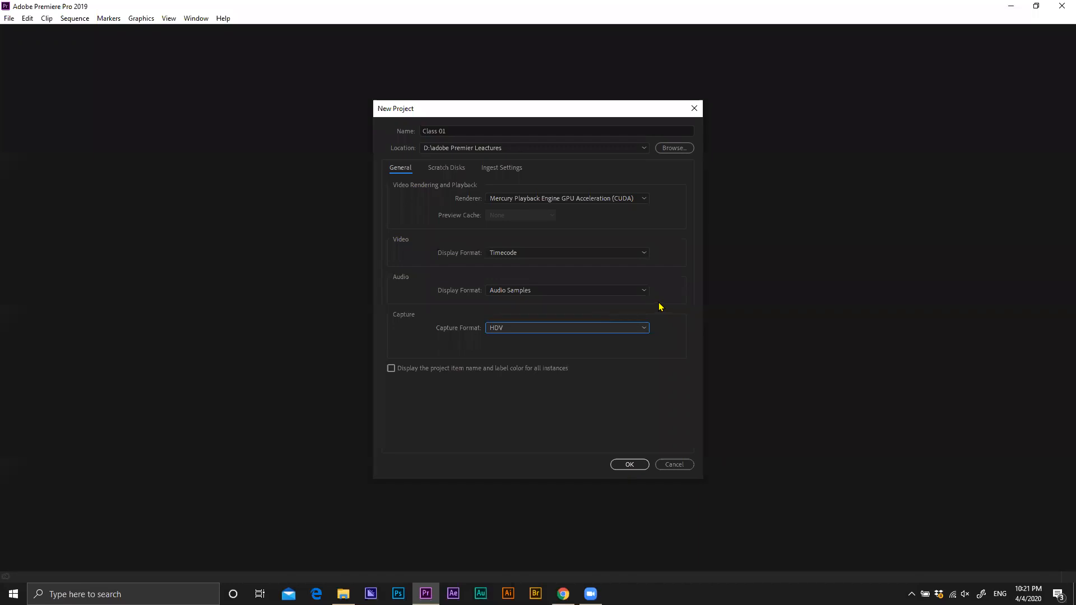
left_click(648, 331)
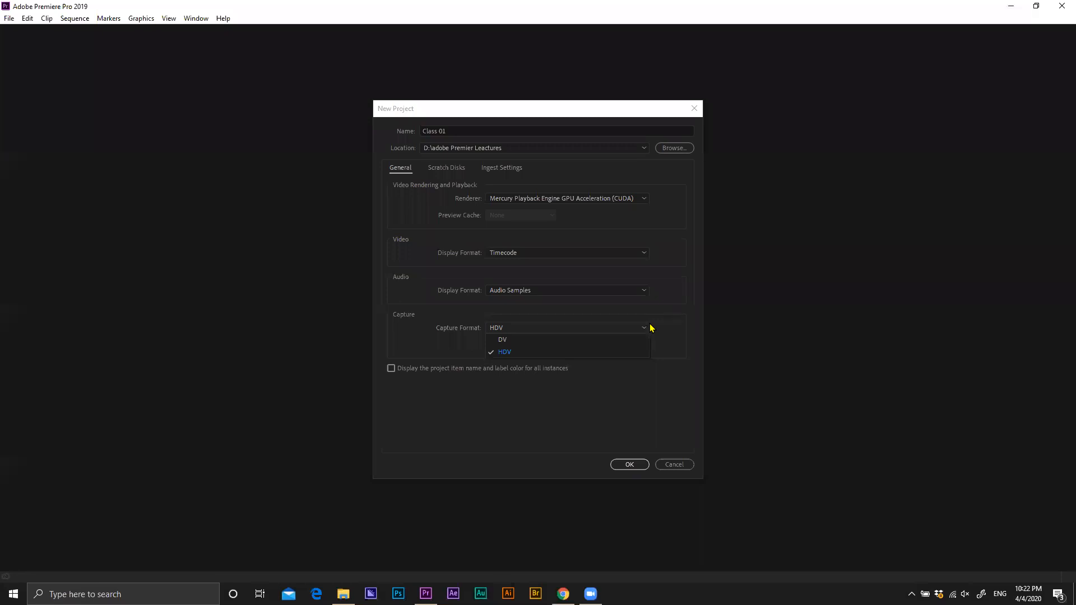
left_click(437, 313)
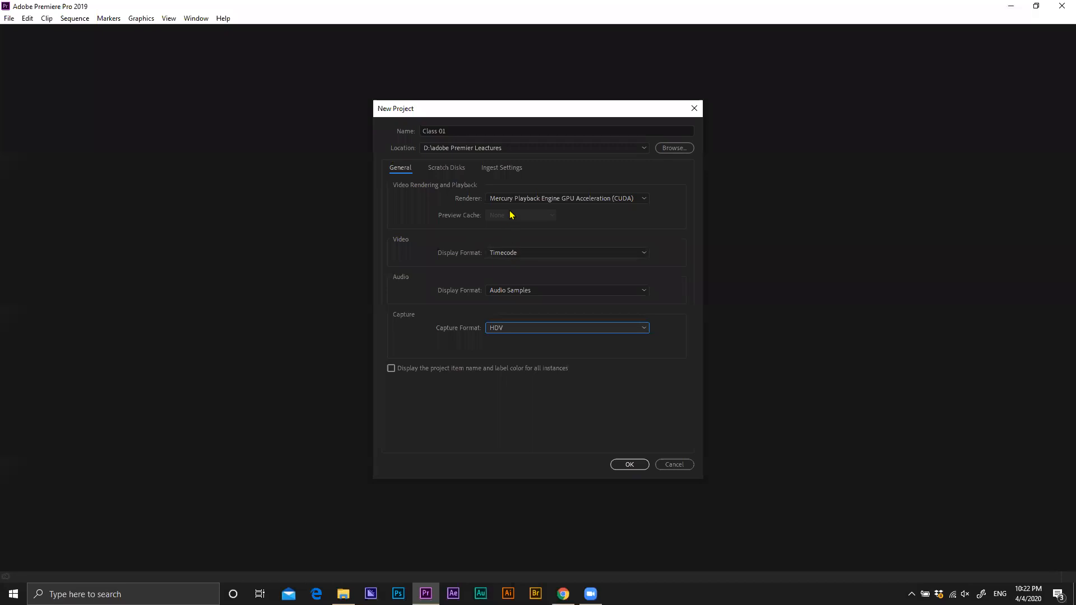
left_click(627, 465)
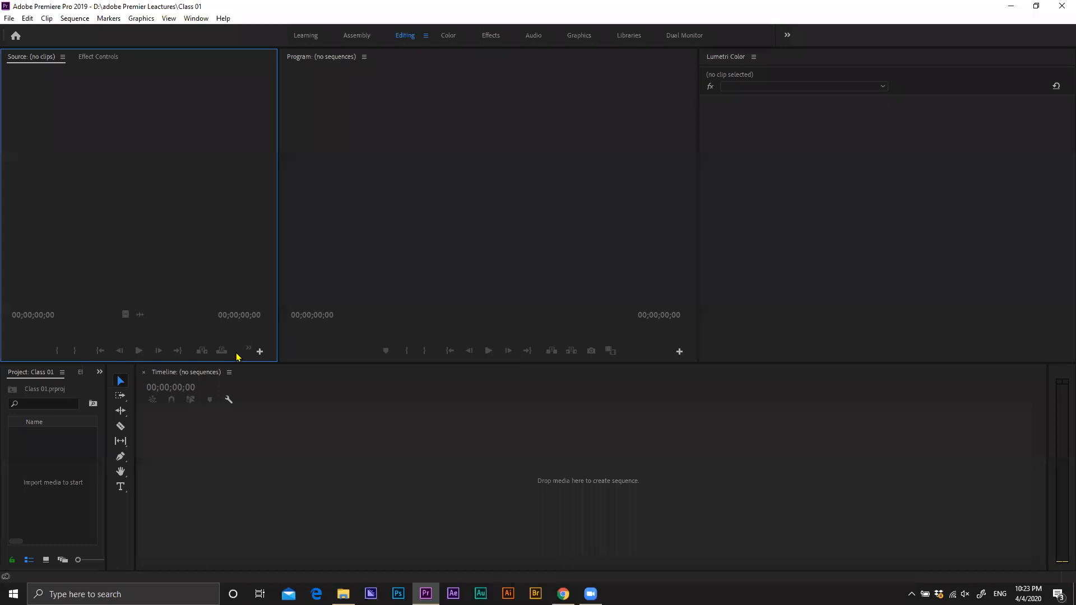
Step: Reset the Editing workspace to its saved panel layout
left_click(196, 19)
mouse_move(206, 34)
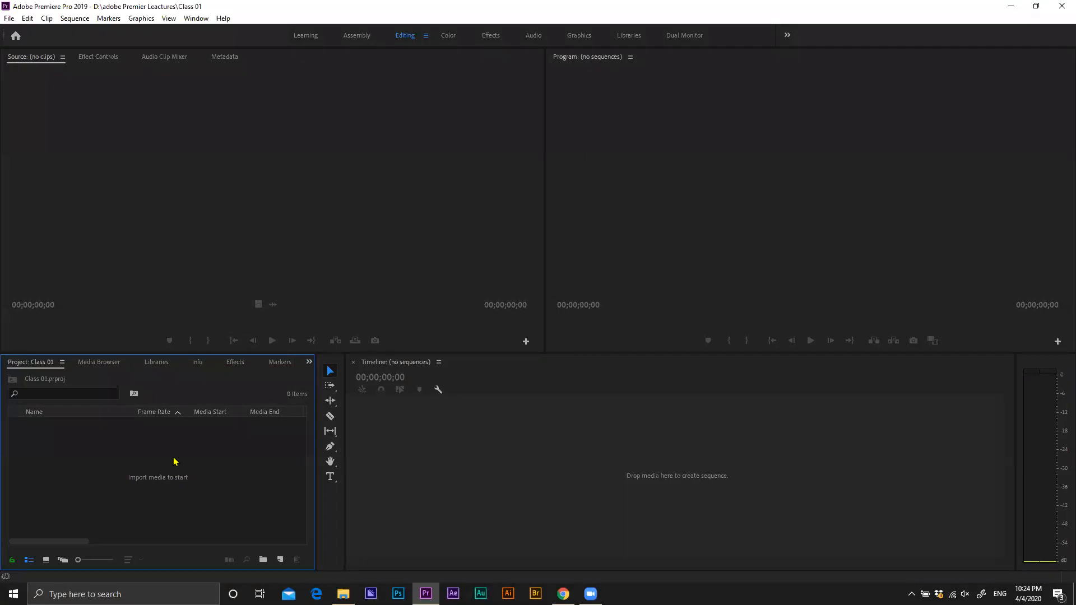
Step: Import the M&M Final MP4 video from Local Disk (D:) into the project
double_click(128, 469)
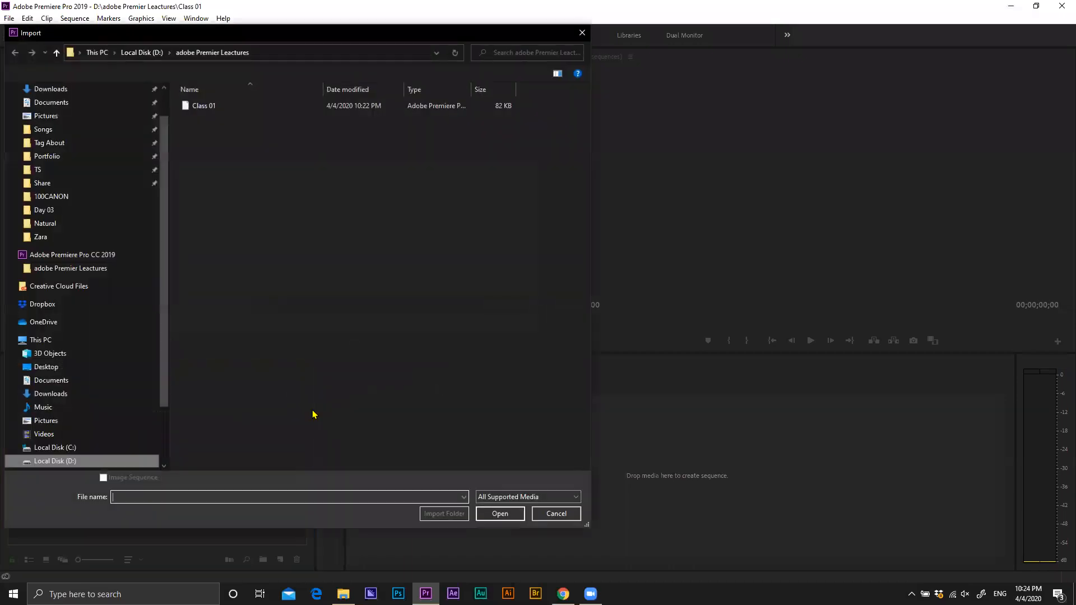
left_click(143, 53)
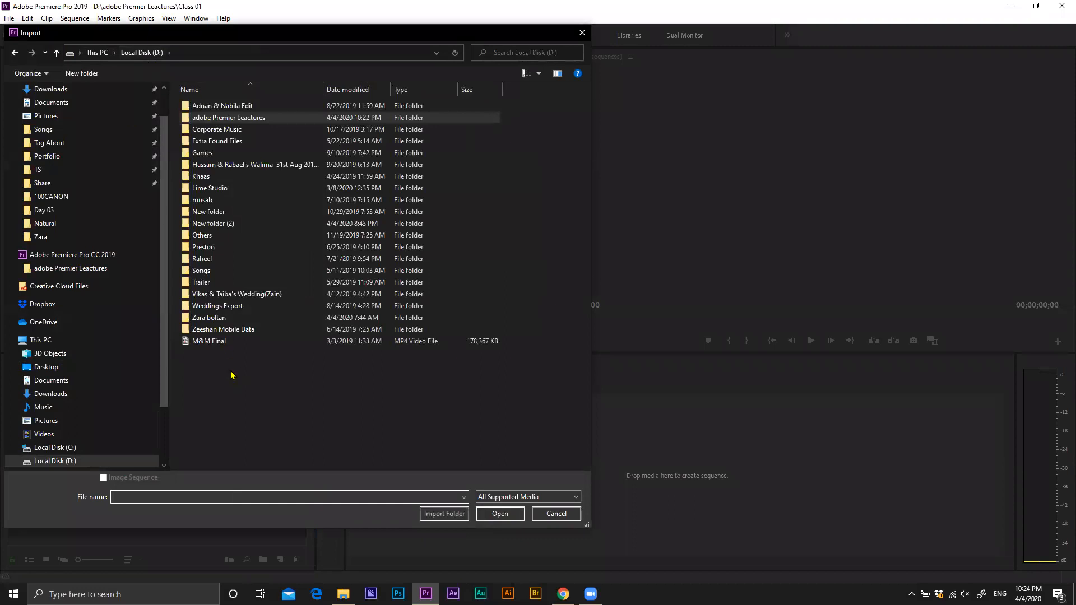
double_click(213, 341)
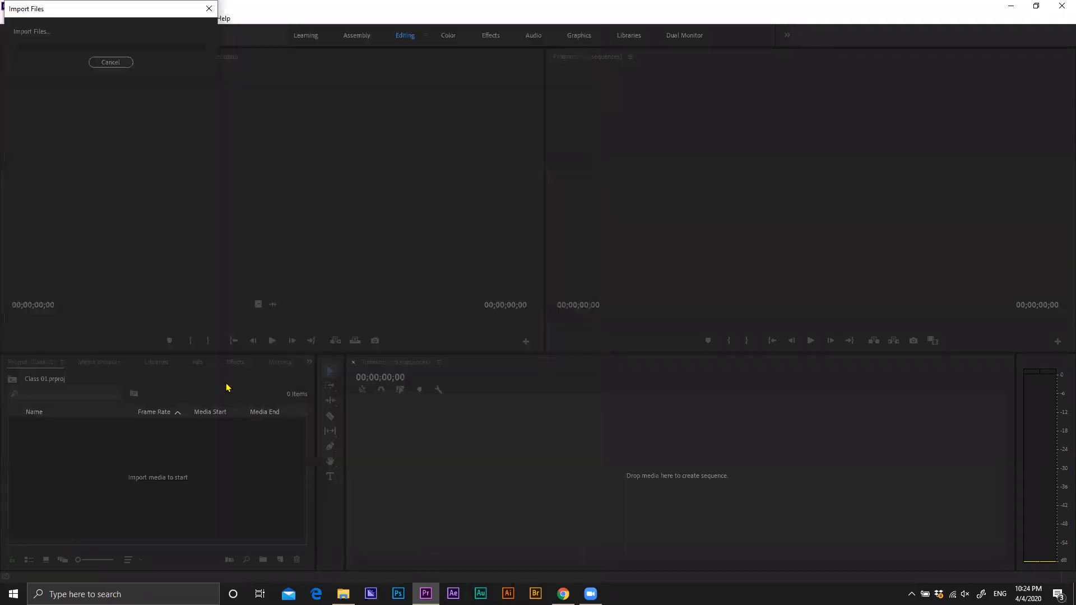
left_click(112, 490)
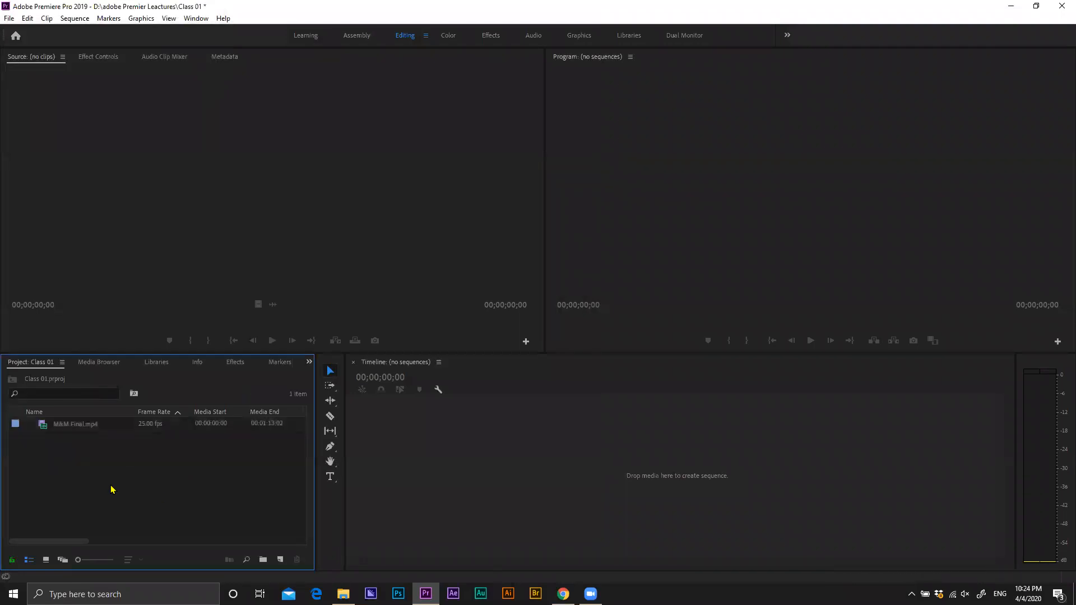
Step: Select the imported M&M Final.mp4 clip and enlarge the item icons in the project's media list
left_click(63, 427)
left_click(106, 455)
left_click(81, 430)
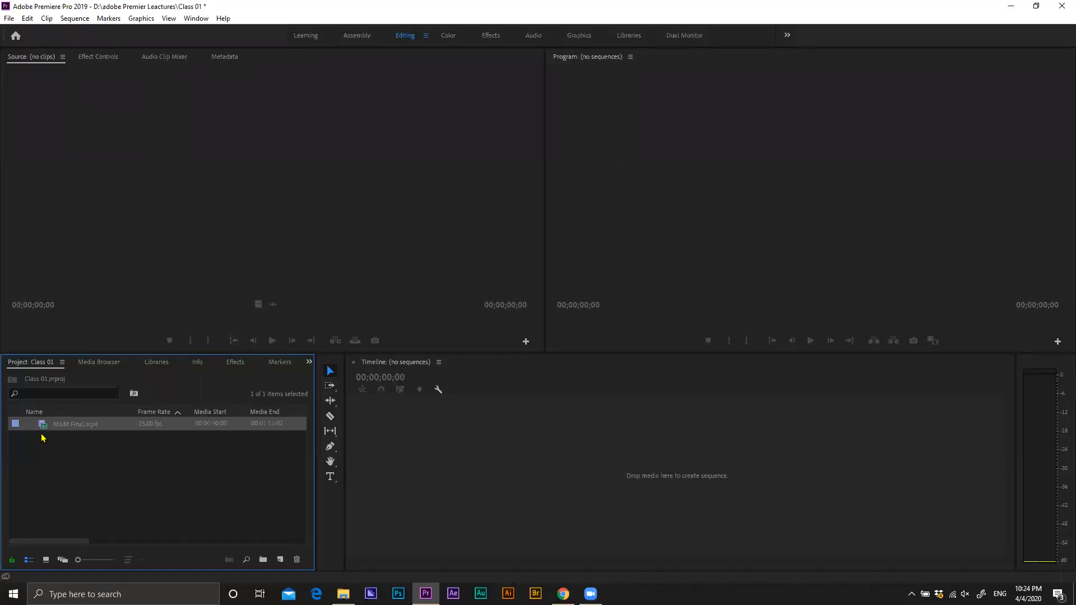
left_click_drag(79, 560, 119, 563)
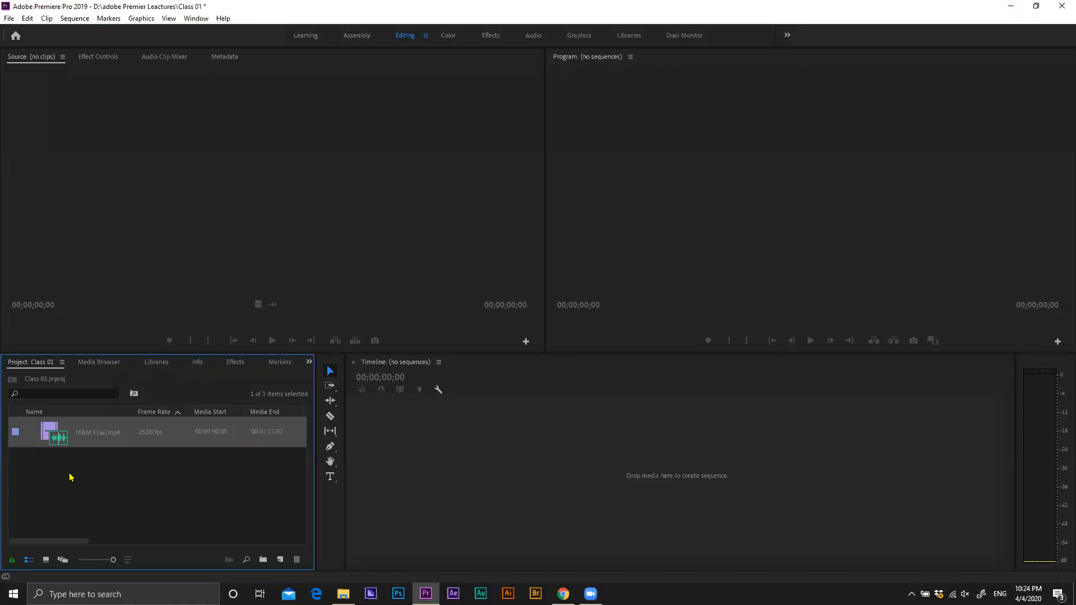
Step: Reduce the item icon size in the project's media list and reselect the M&M Final.mp4 clip
left_click_drag(112, 561, 96, 560)
left_click(113, 492)
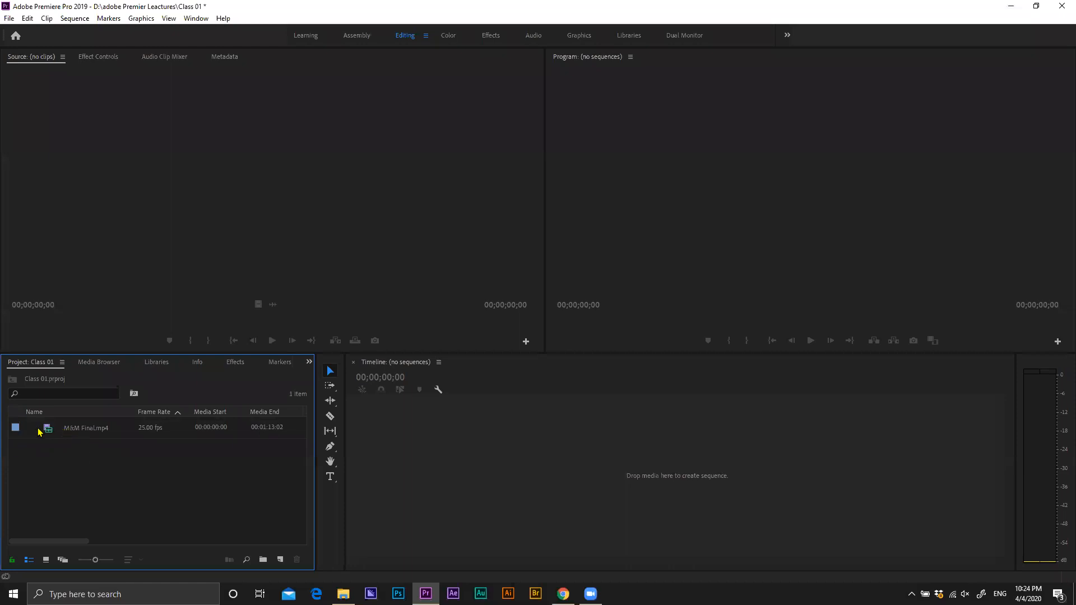
left_click(41, 430)
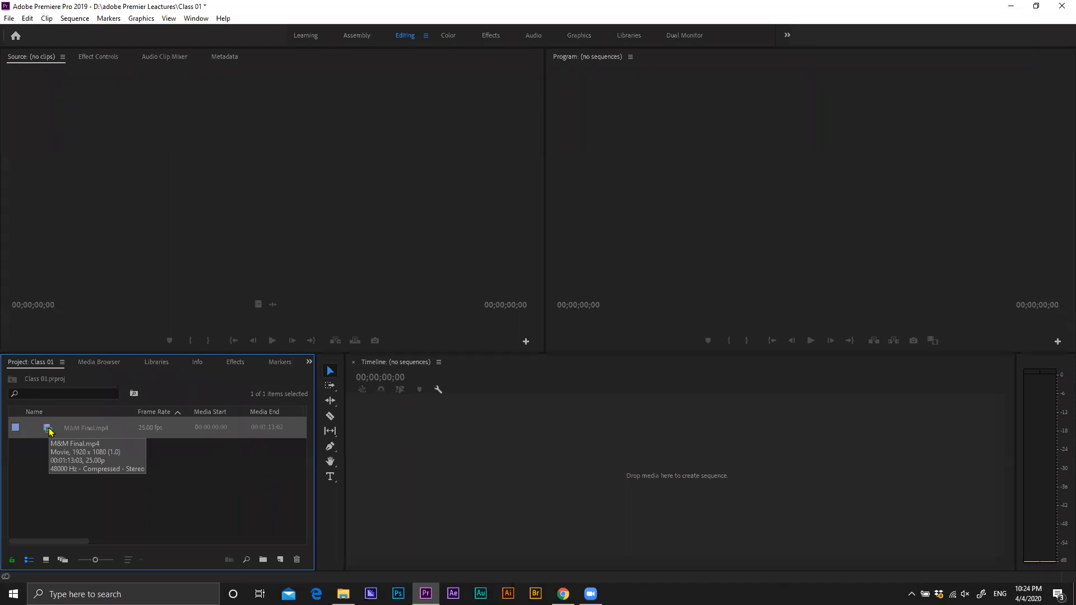
Step: Open M&M Final.mp4 in the Source Monitor, play it, and scrub through the footage
double_click(49, 430)
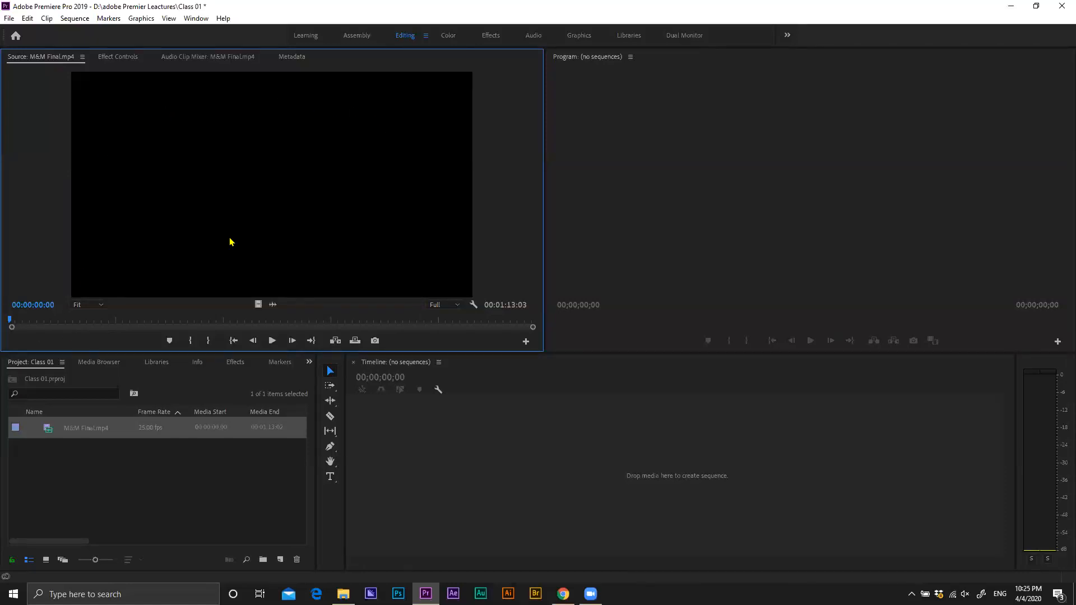
left_click(76, 462)
double_click(50, 427)
left_click(272, 340)
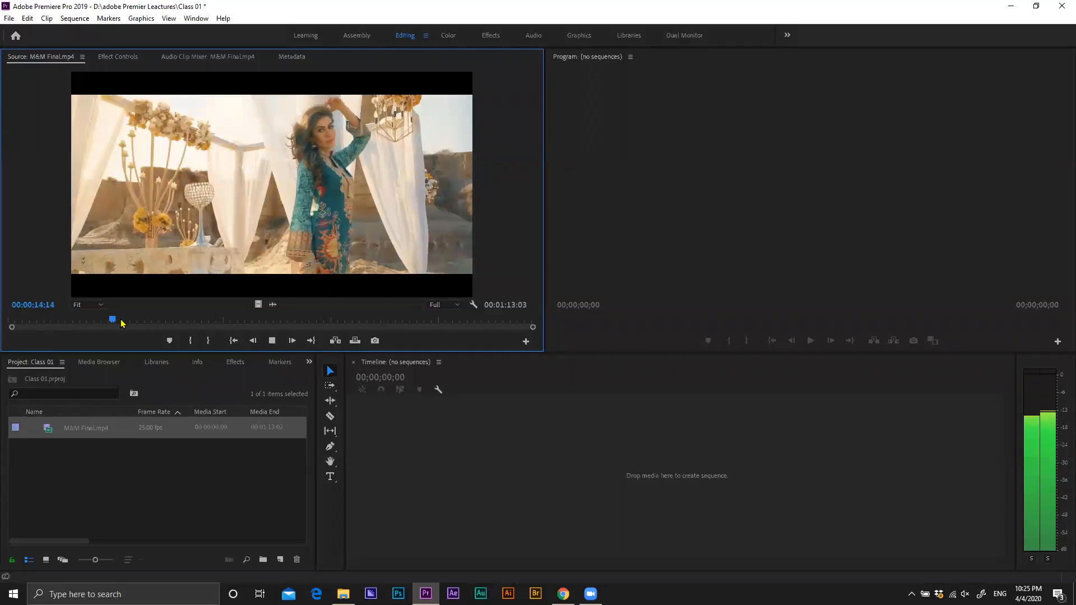
left_click_drag(121, 320, 453, 359)
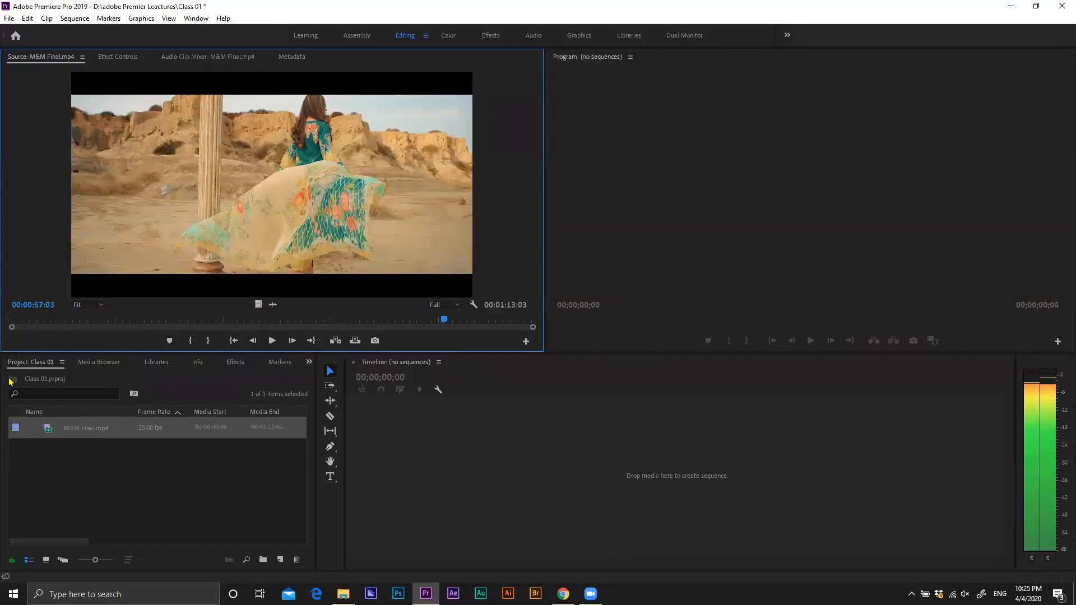
left_click(156, 487)
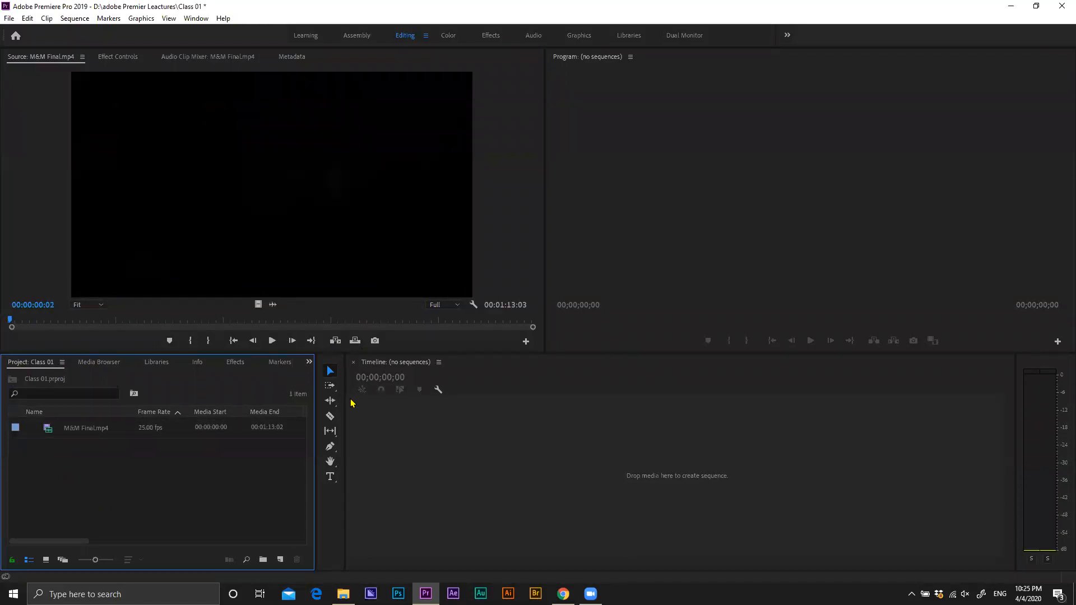
Step: Create a new sequence named M&M using the DSLR 1080p25 preset
key("ctrl+n")
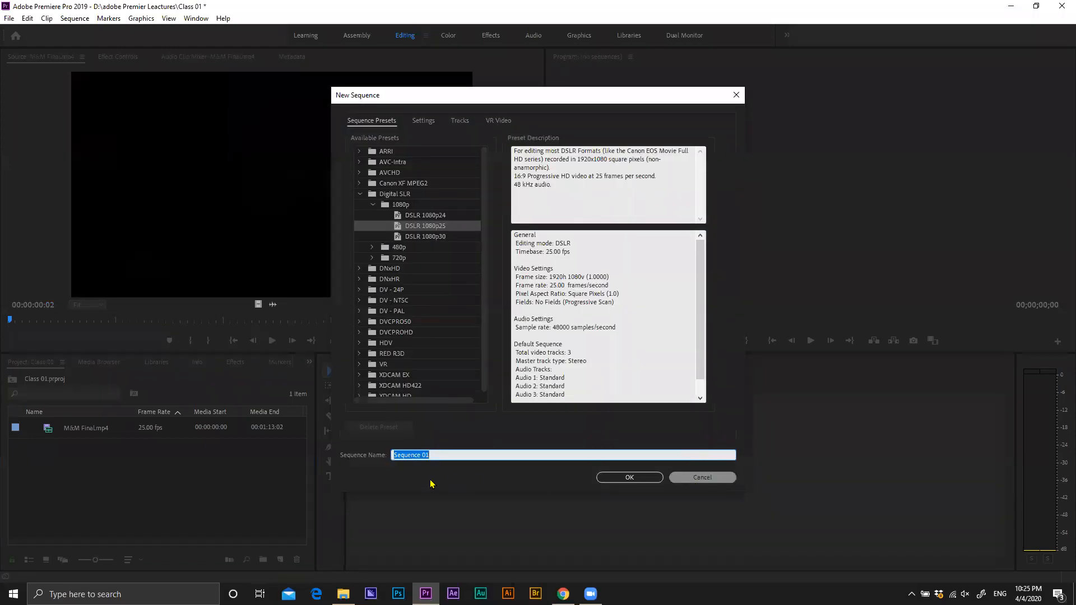
left_click(683, 477)
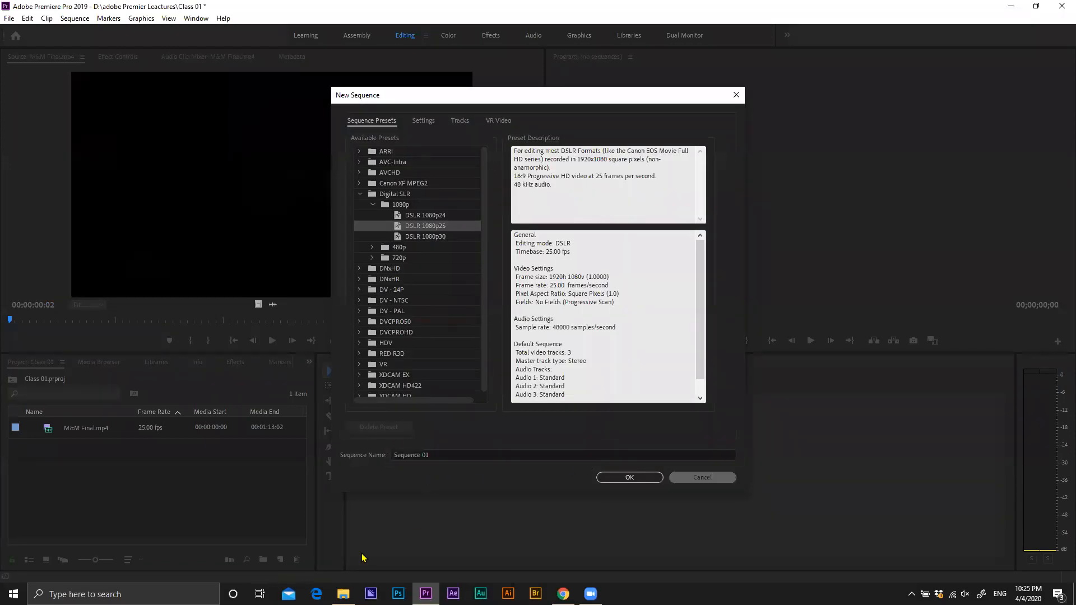
left_click(279, 562)
left_click(296, 426)
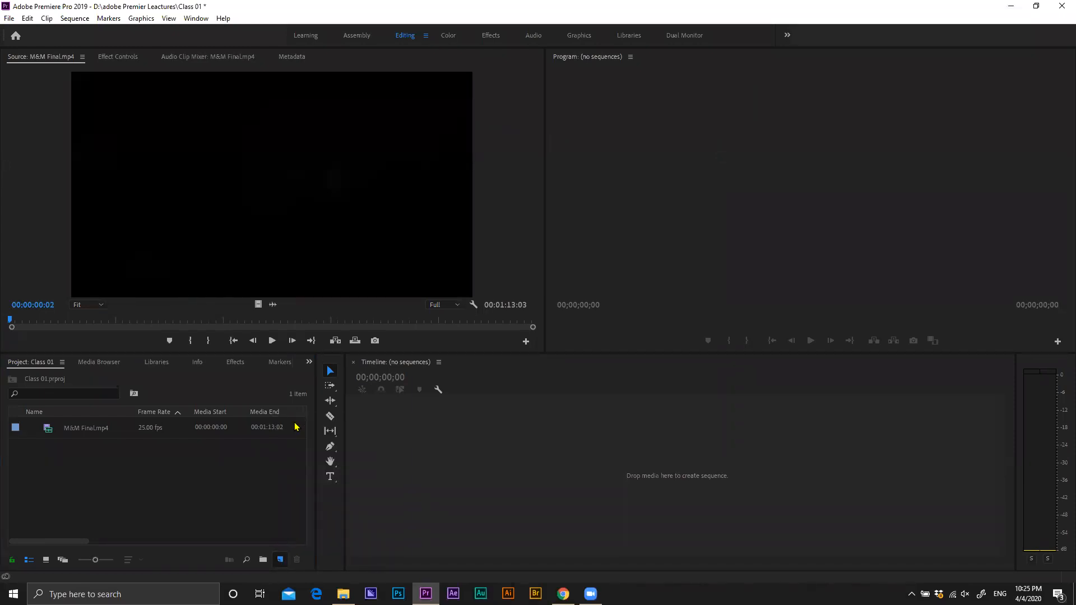
type("M&M")
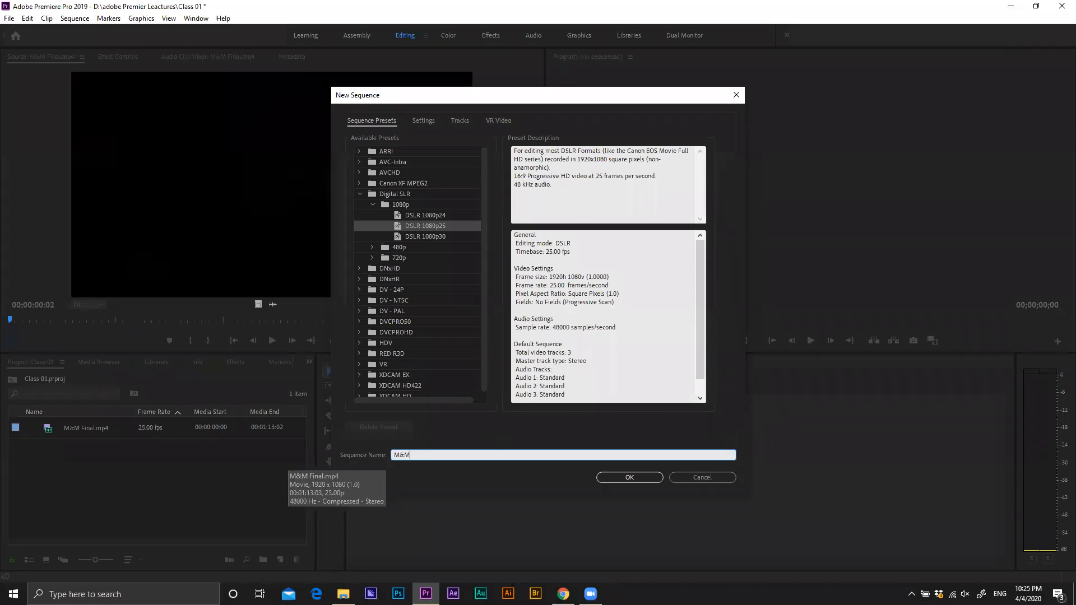
left_click(613, 480)
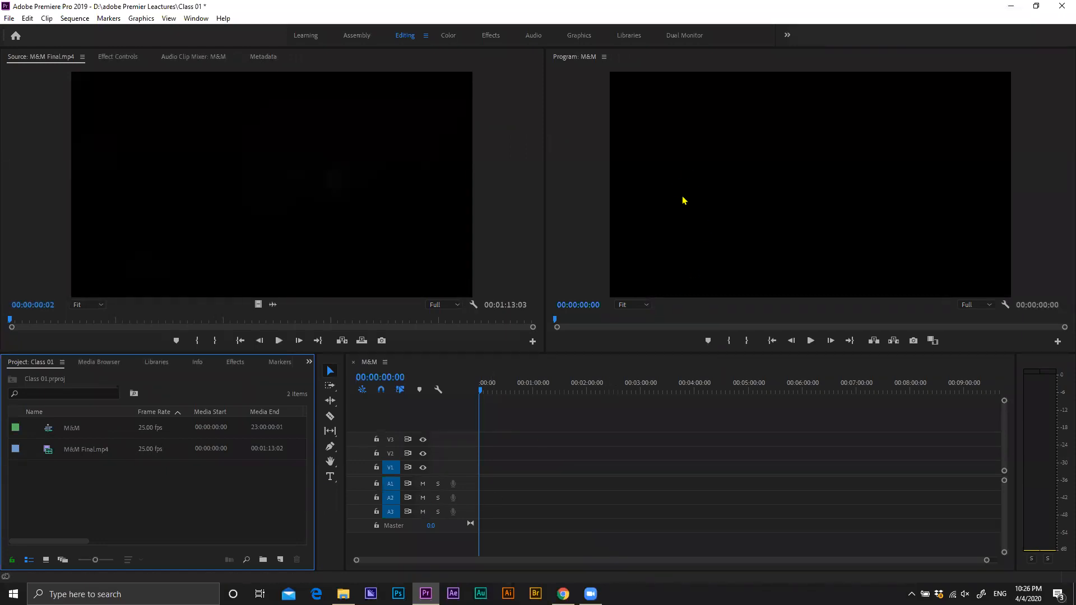
Step: Place M&M Final.mp4 at the start of the M&M sequence on Video 1 and Audio 1, and undo a trial shift of the clip
left_click(49, 452)
left_click(71, 493)
left_click(48, 455)
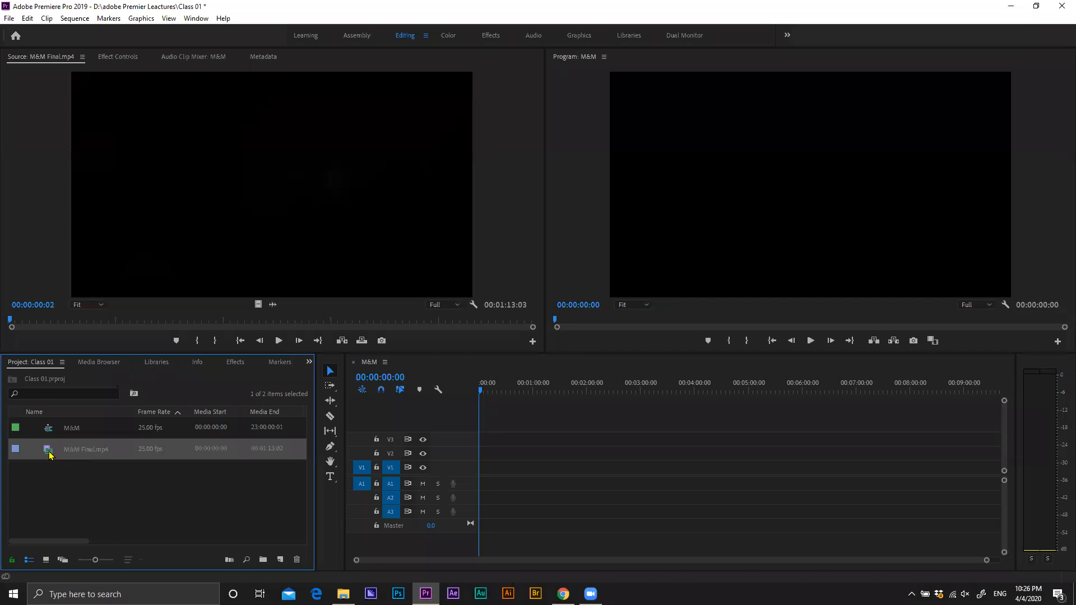
left_click_drag(49, 455, 465, 488)
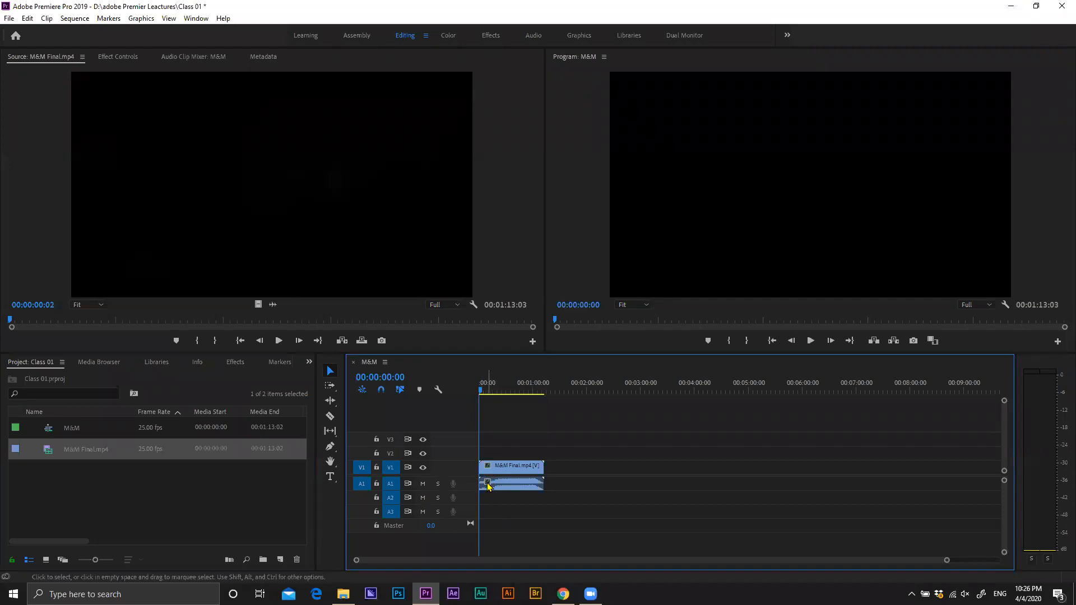
left_click_drag(487, 486, 505, 483)
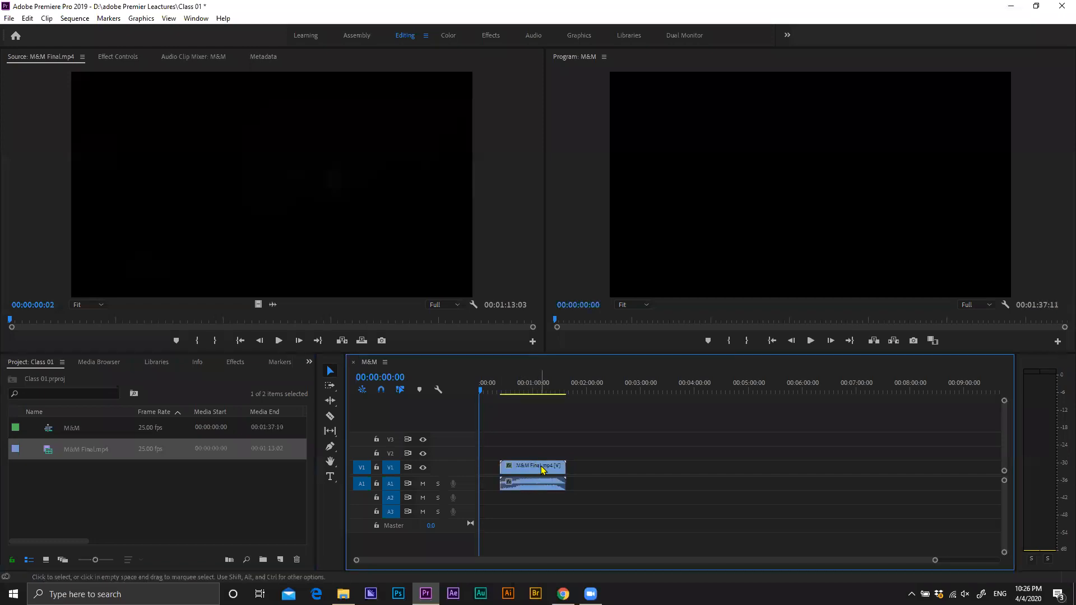
key("ctrl+z")
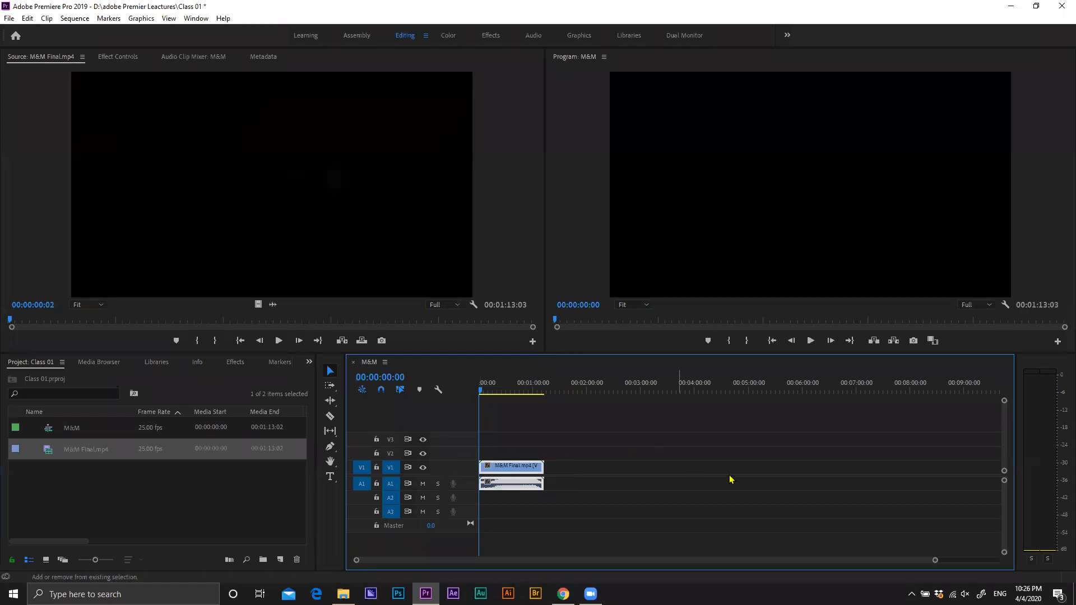
Step: Expand the sequence's tracks, make the timeline area taller, and magnify its time scale while keeping the whole clip in view
key("shift+equal")
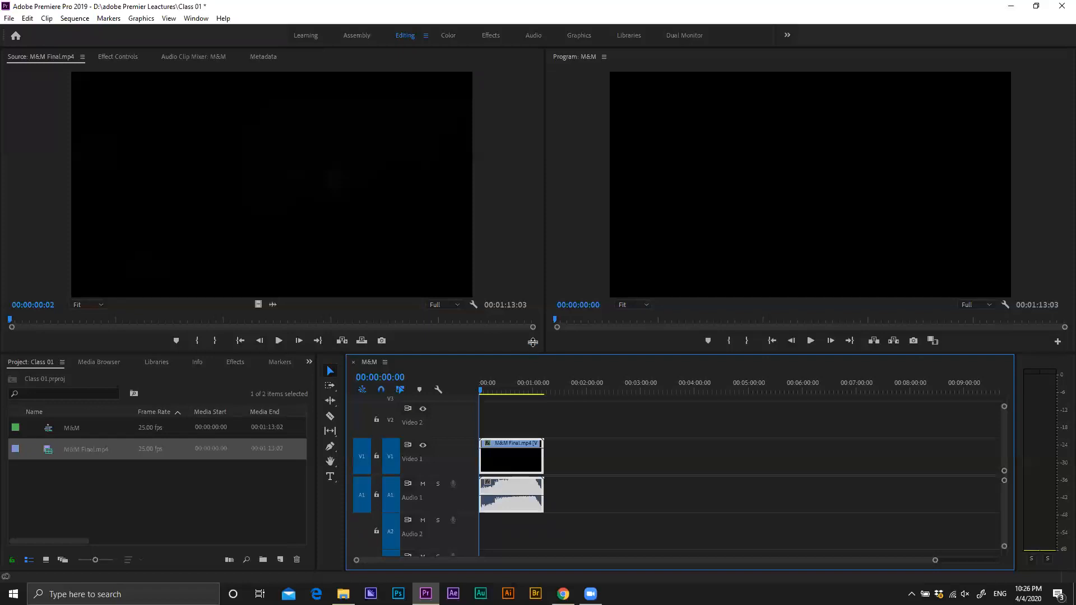
left_click_drag(536, 354, 535, 339)
left_click(597, 426)
key("equal")
key("equal")
key("equal")
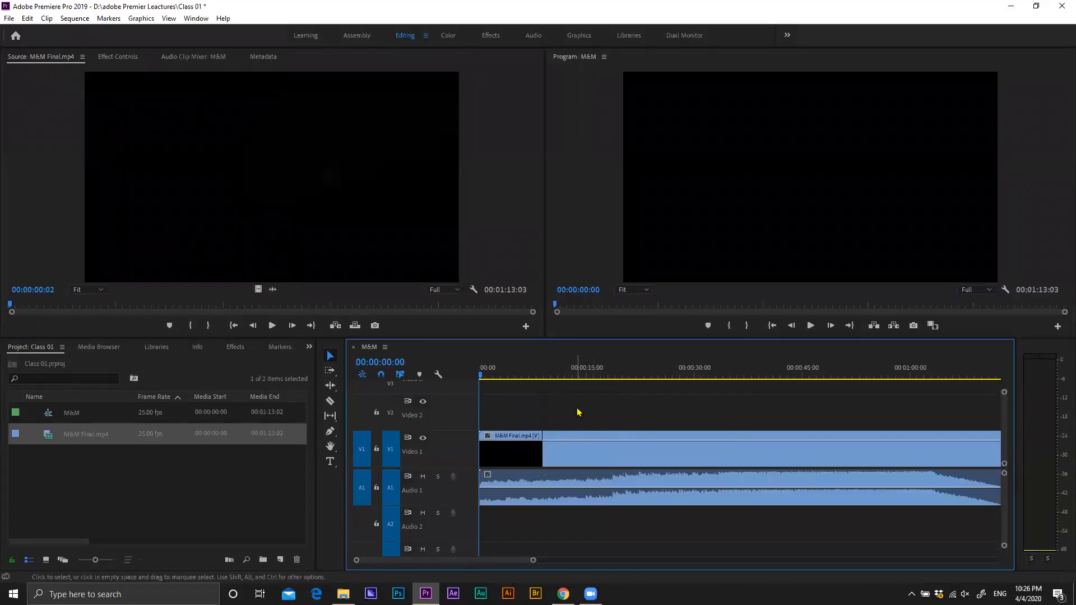
key("minus")
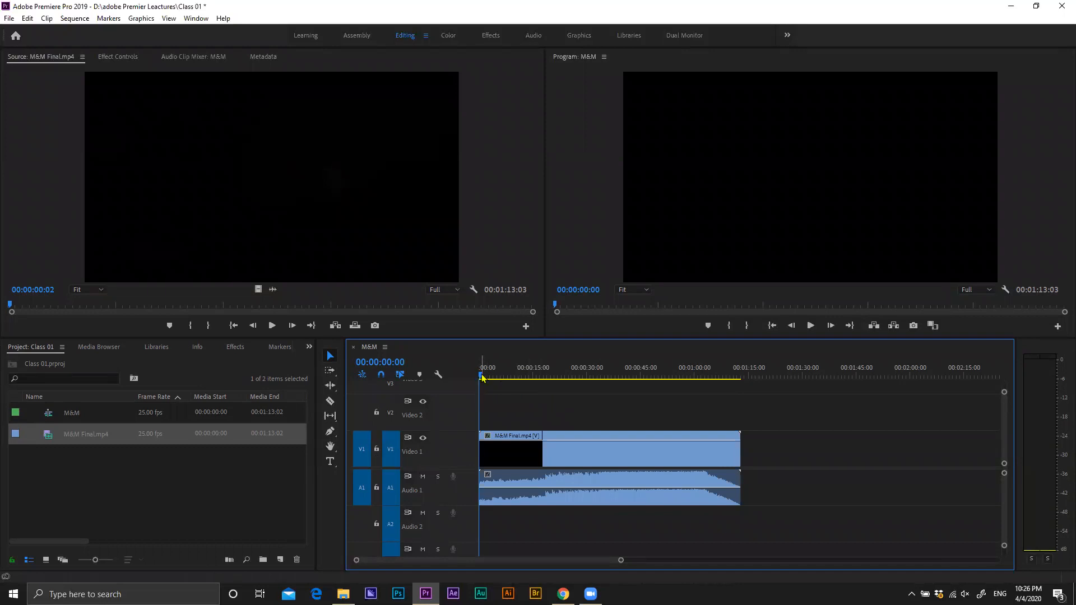
Step: Play and scrub through the M&M sequence, and return the playhead to the start
key("space")
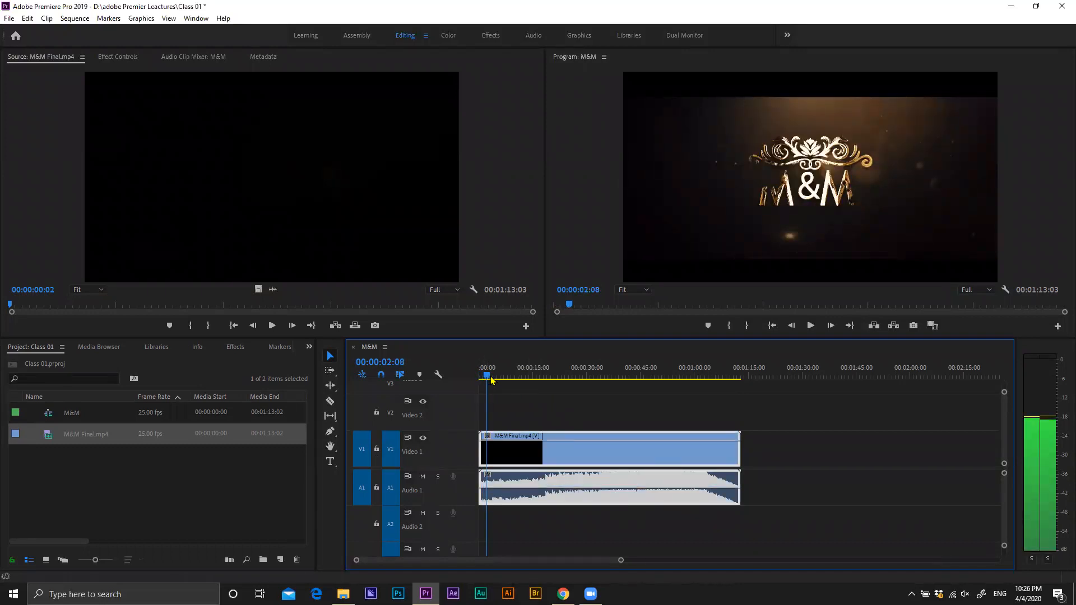
left_click(516, 378)
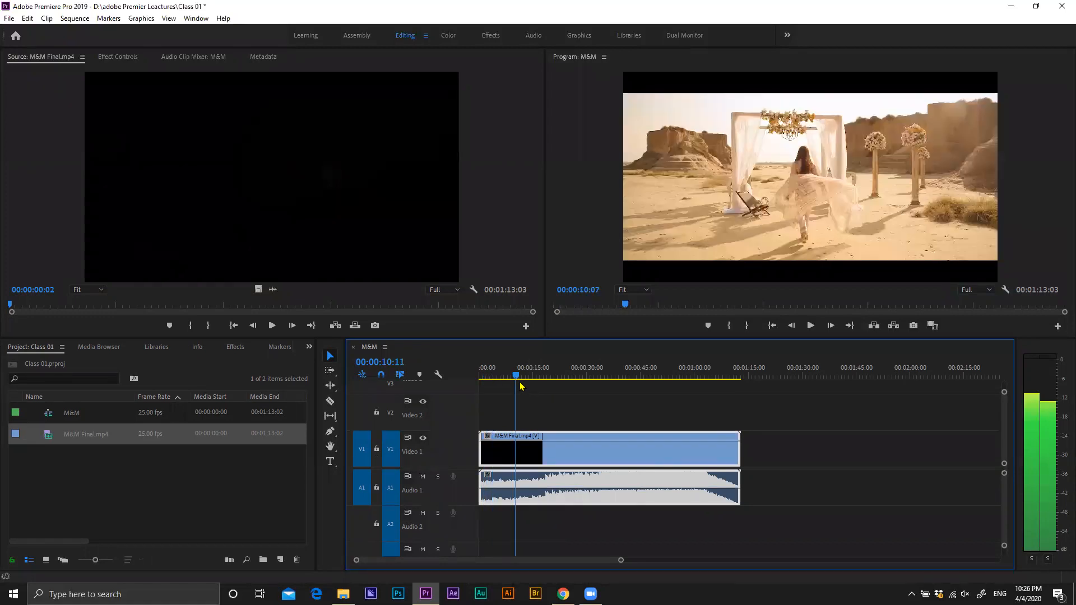
left_click_drag(520, 387, 665, 420)
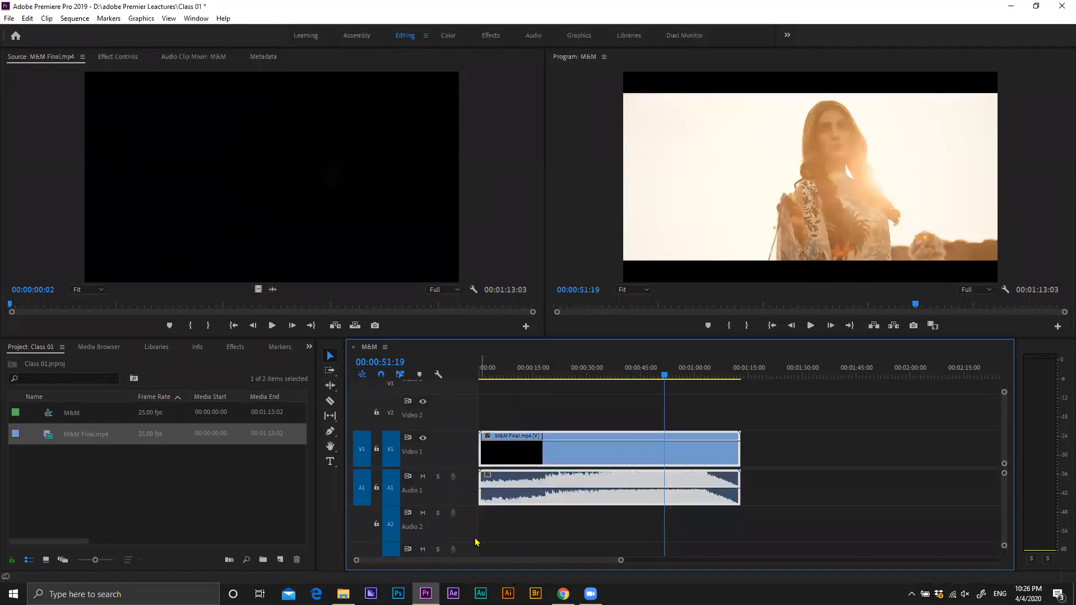
left_click_drag(697, 377, 551, 400)
key("Home")
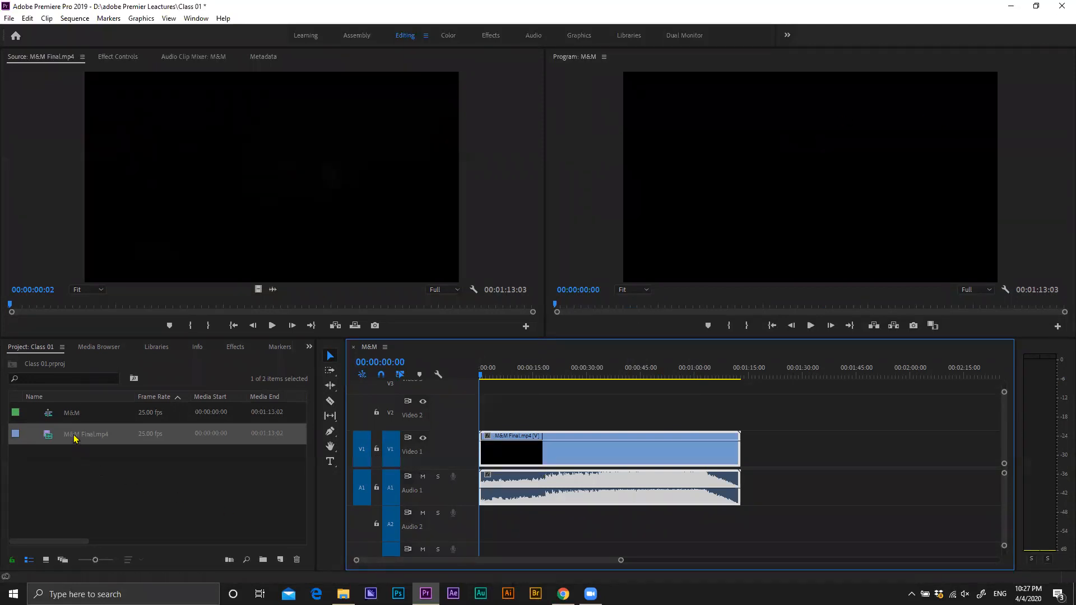
Step: Scrub the original M&M Final.mp4 clip in the Source Monitor to 00:00:22:14
double_click(56, 438)
left_click_drag(150, 307, 76, 435)
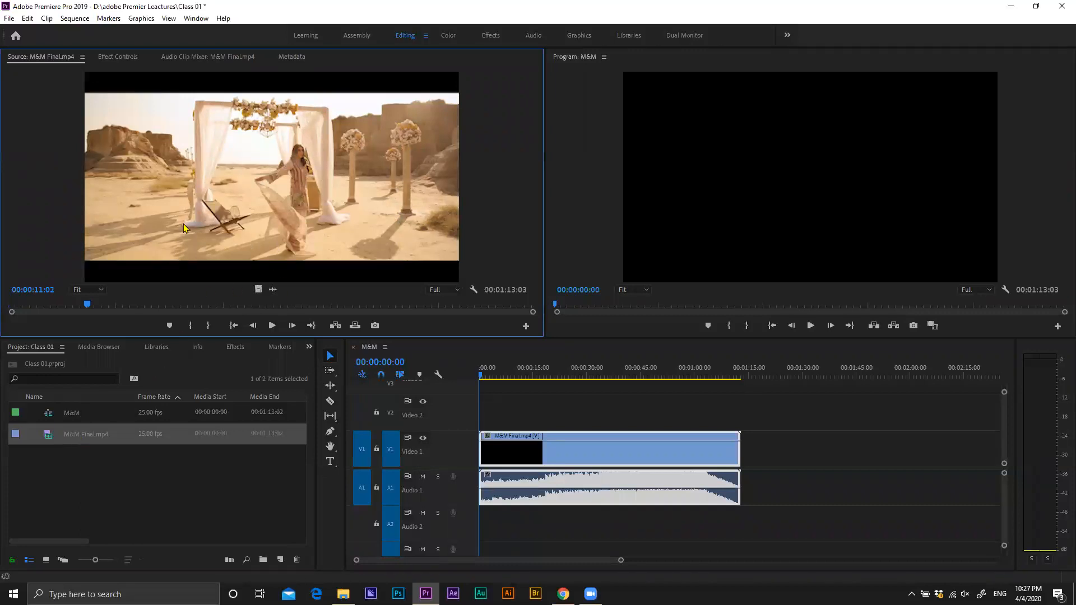
left_click(170, 307)
Step: Play and scrub the M&M sequence in the Program Monitor at several points, and return the playhead to 00:00:01:10
left_click(489, 381)
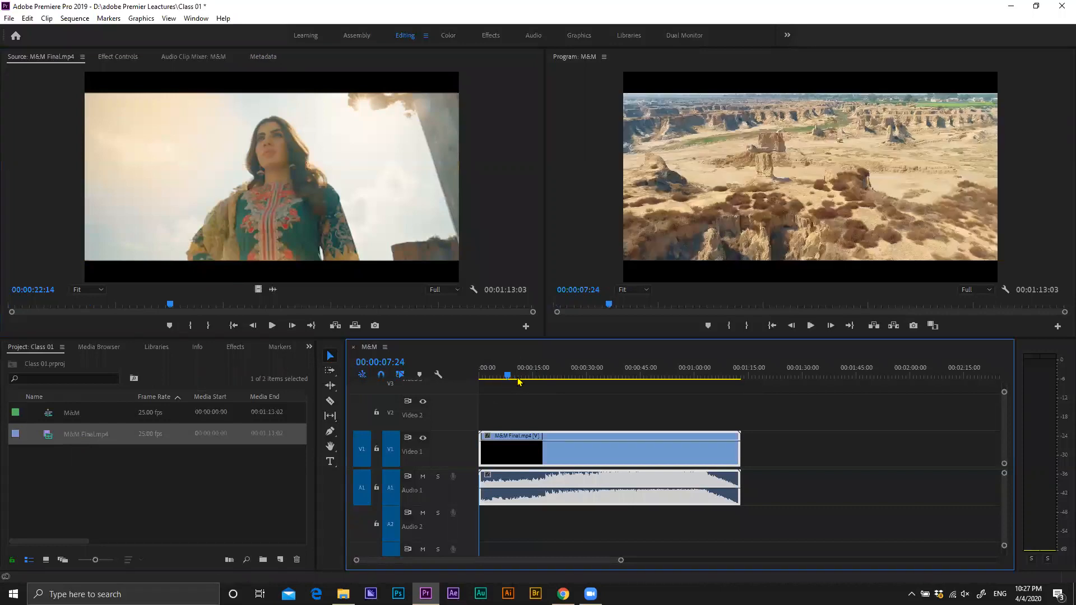
key("space")
left_click(571, 376)
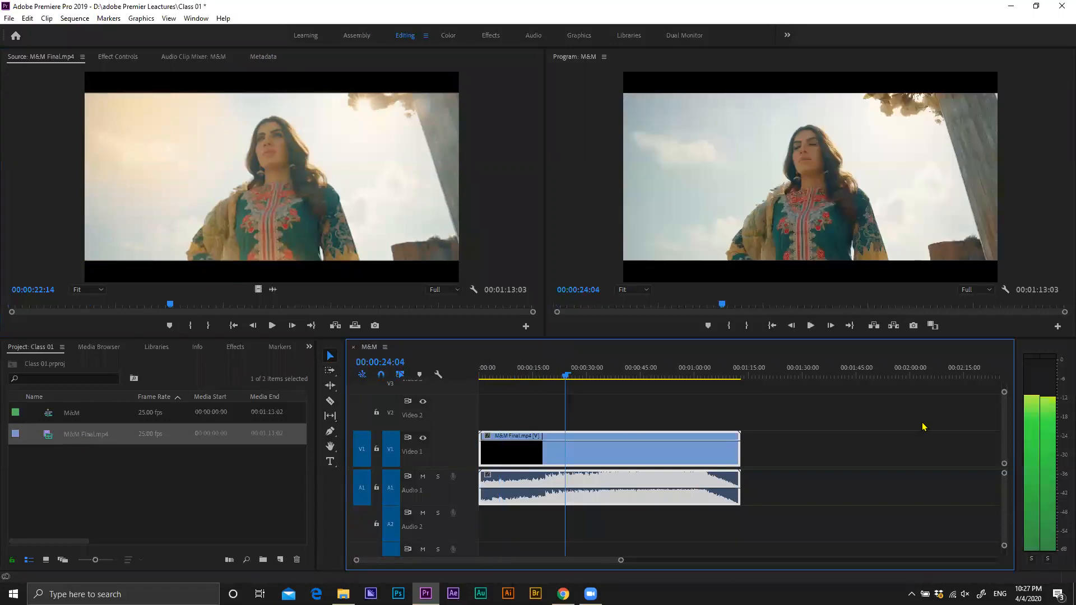
left_click(1007, 443)
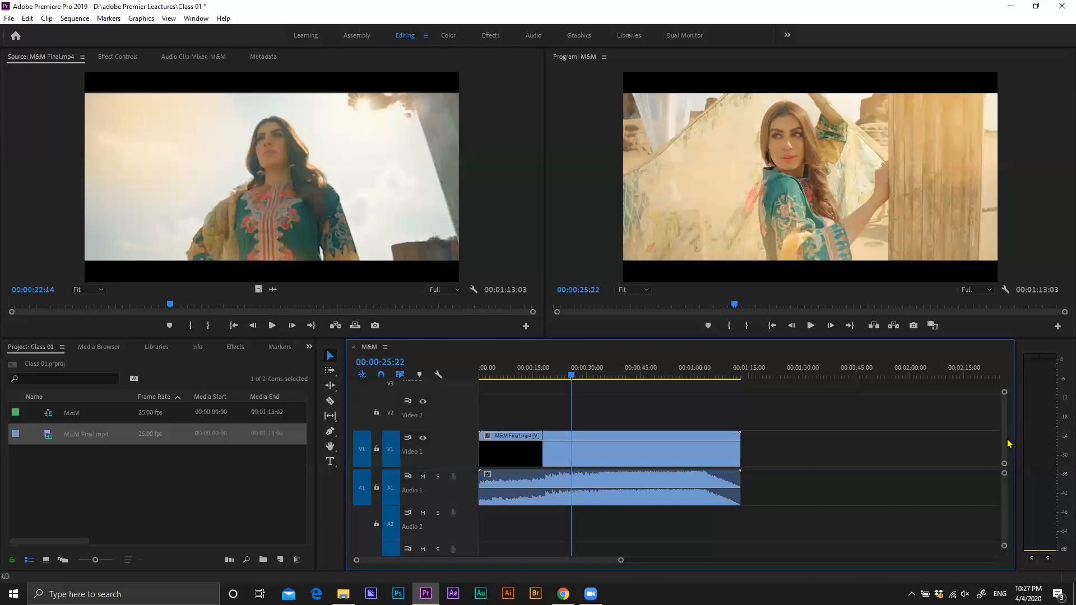
left_click(577, 375)
left_click_drag(587, 377, 623, 371)
left_click(630, 374)
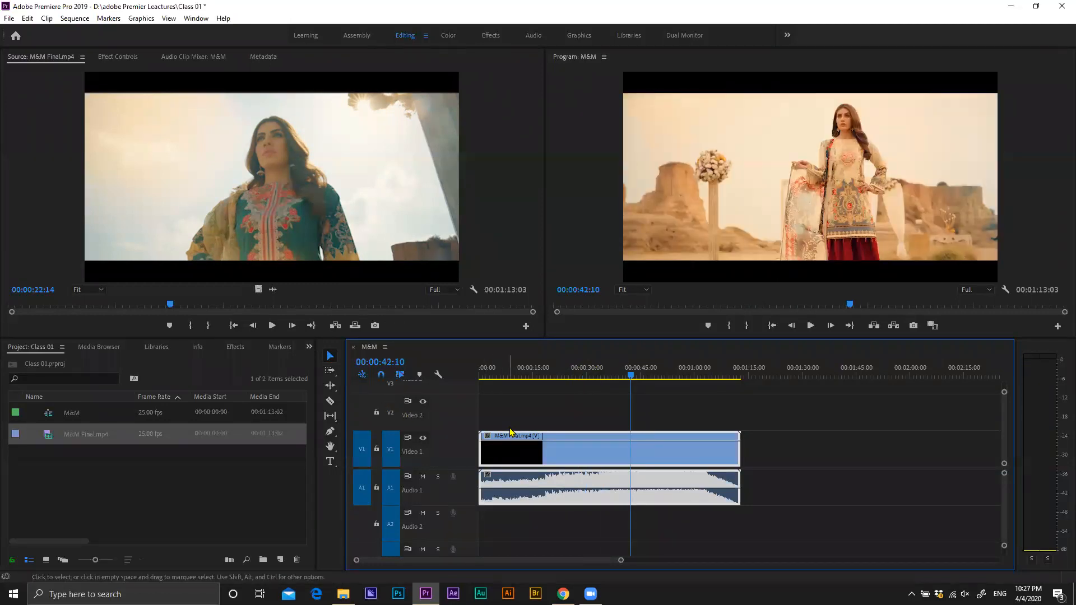
left_click(485, 376)
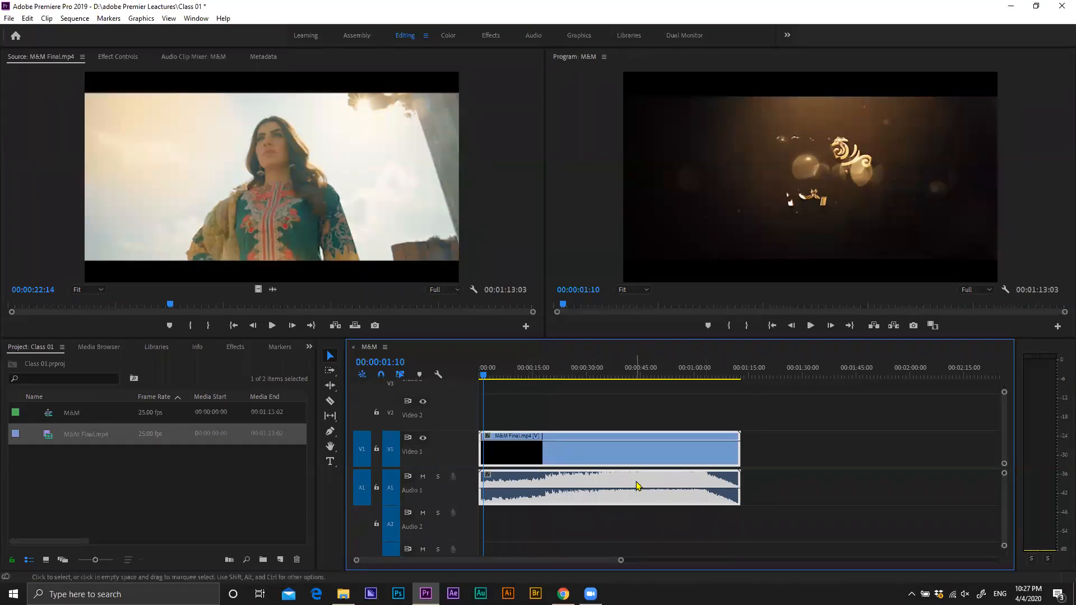
Step: Increase the heights of the Audio 1 and Video 1 tracks, keeping the timeline clip selected
left_click_drag(446, 506, 447, 526)
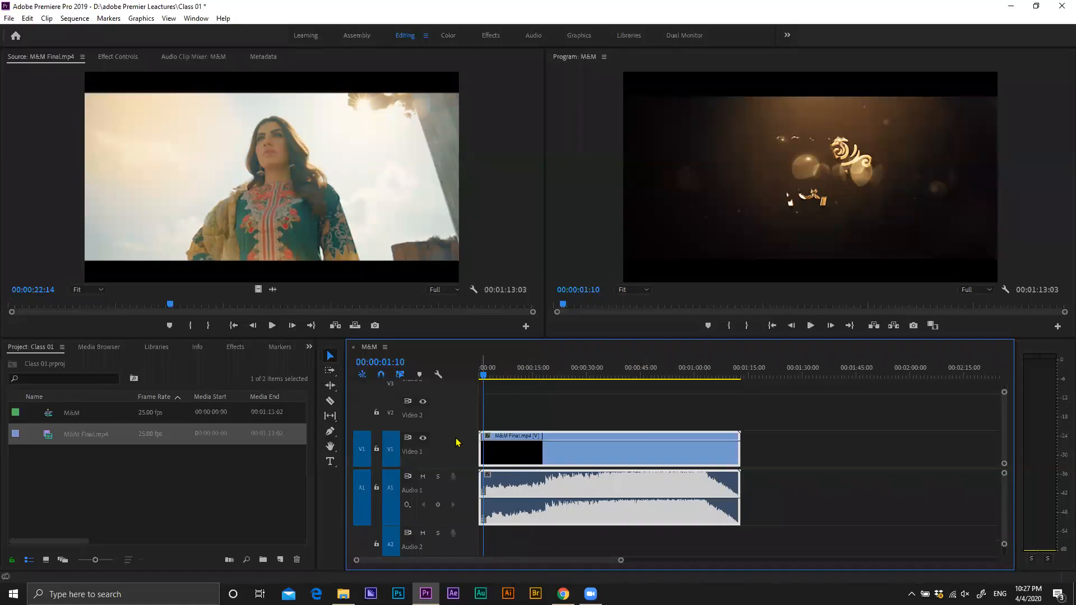
left_click_drag(454, 431, 454, 425)
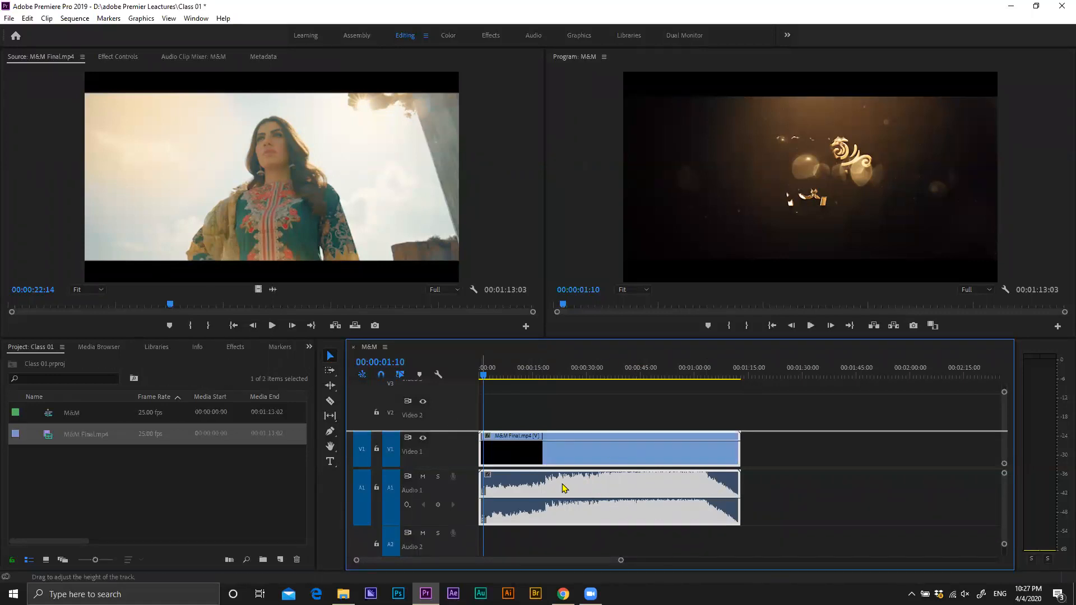
left_click_drag(810, 487, 581, 471)
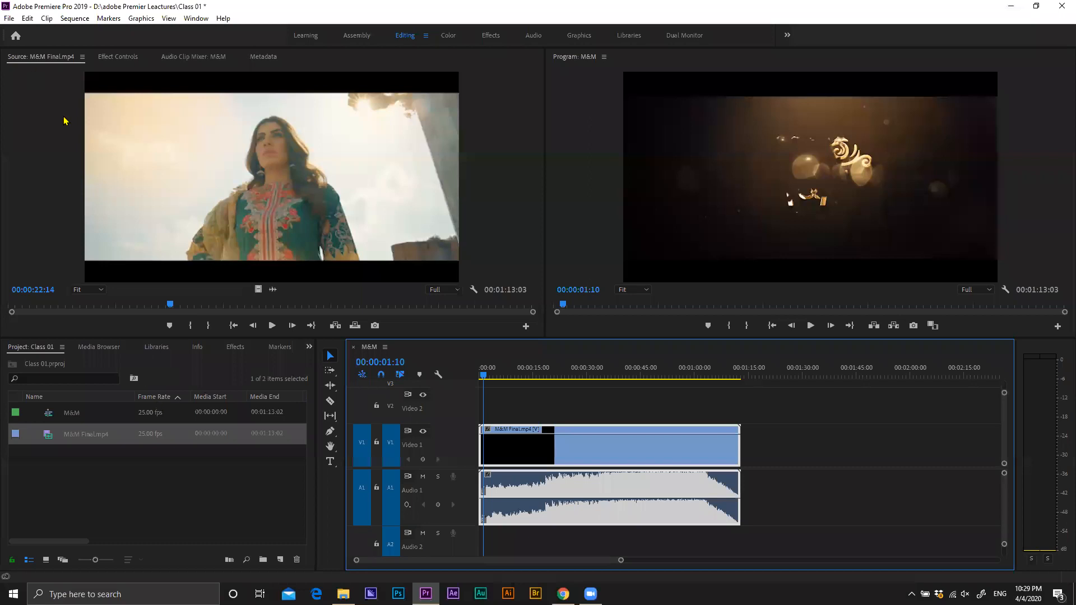
Step: Close the Class 01 project and save its changes
left_click(9, 18)
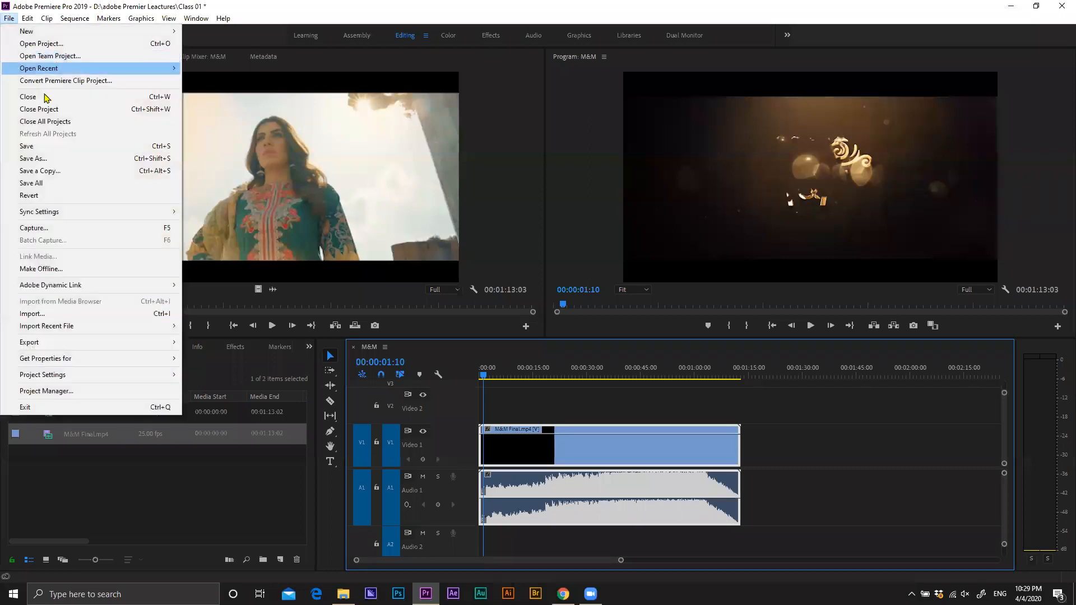
left_click(45, 109)
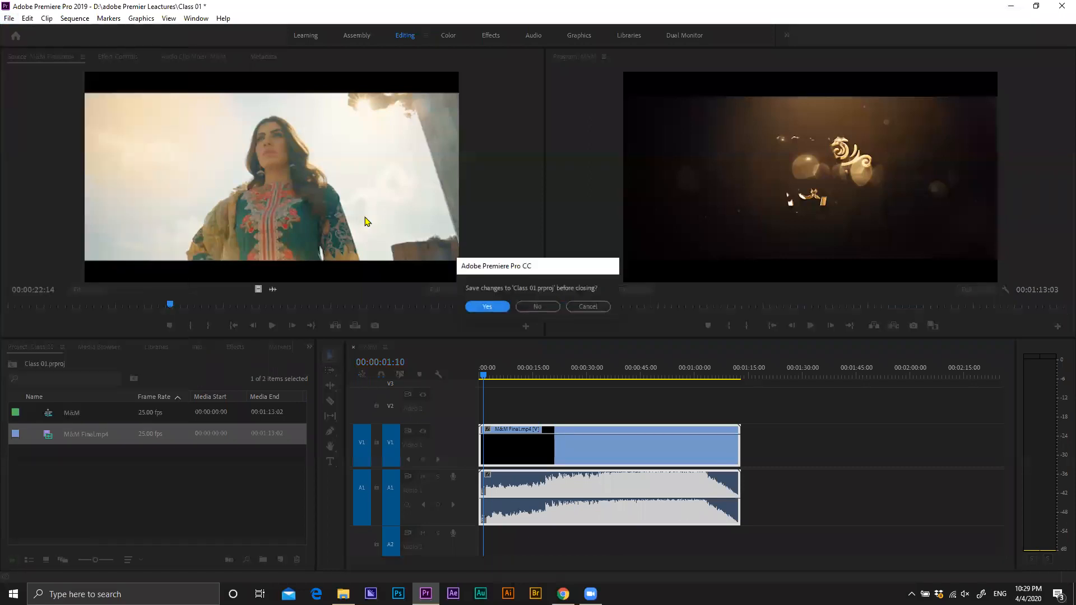
left_click(487, 306)
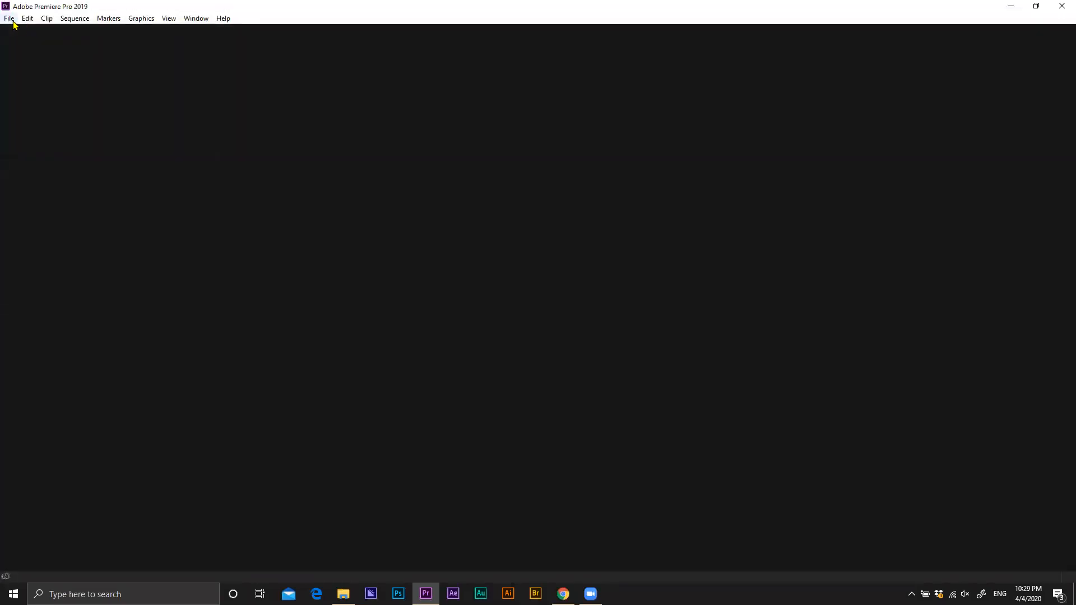
Step: Open the existing Haleeb Carona Virus project from the Haleeb folder on the Dominance.pk (G:) drive
left_click(9, 18)
mouse_move(63, 68)
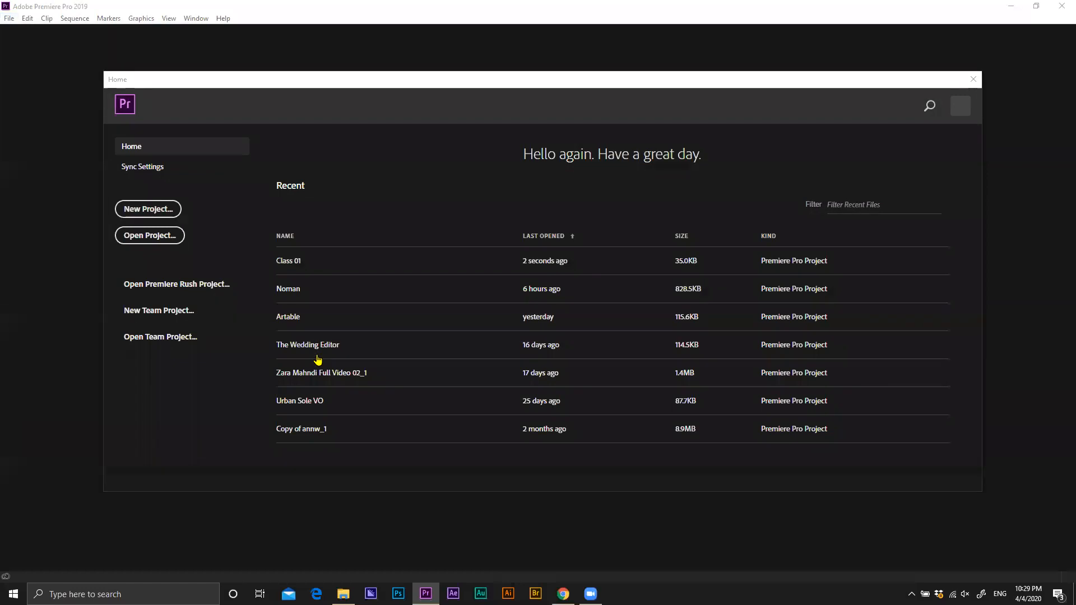
left_click(169, 229)
left_click(67, 403)
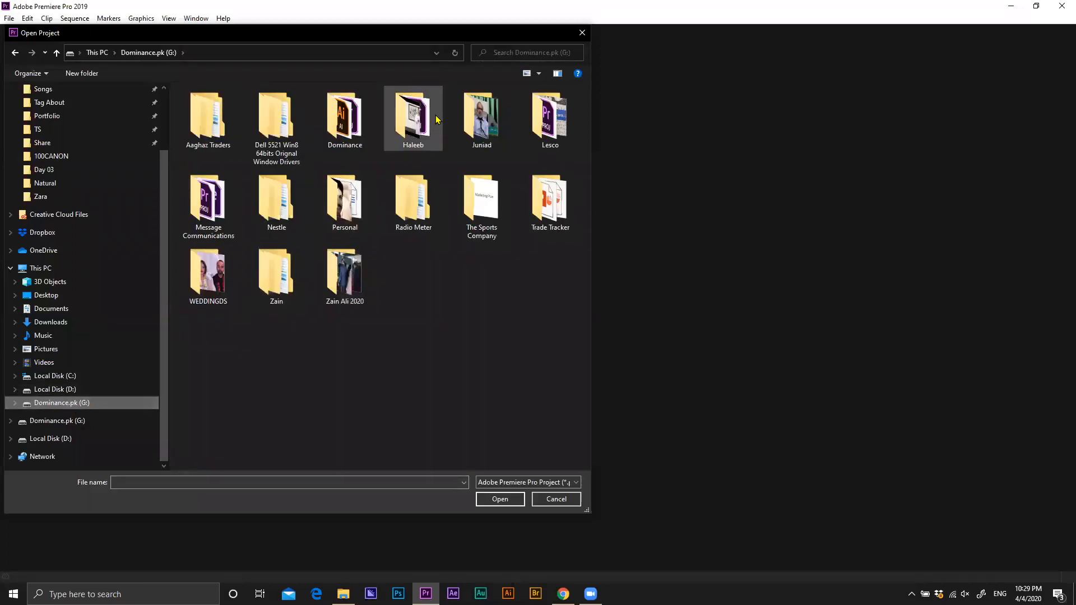
double_click(413, 116)
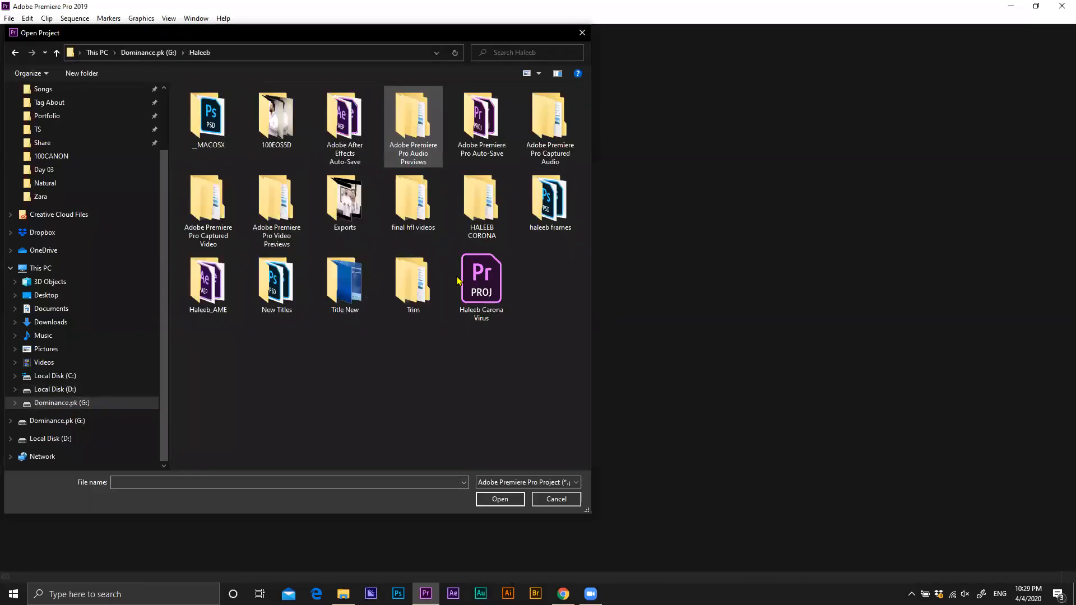
left_click(490, 287)
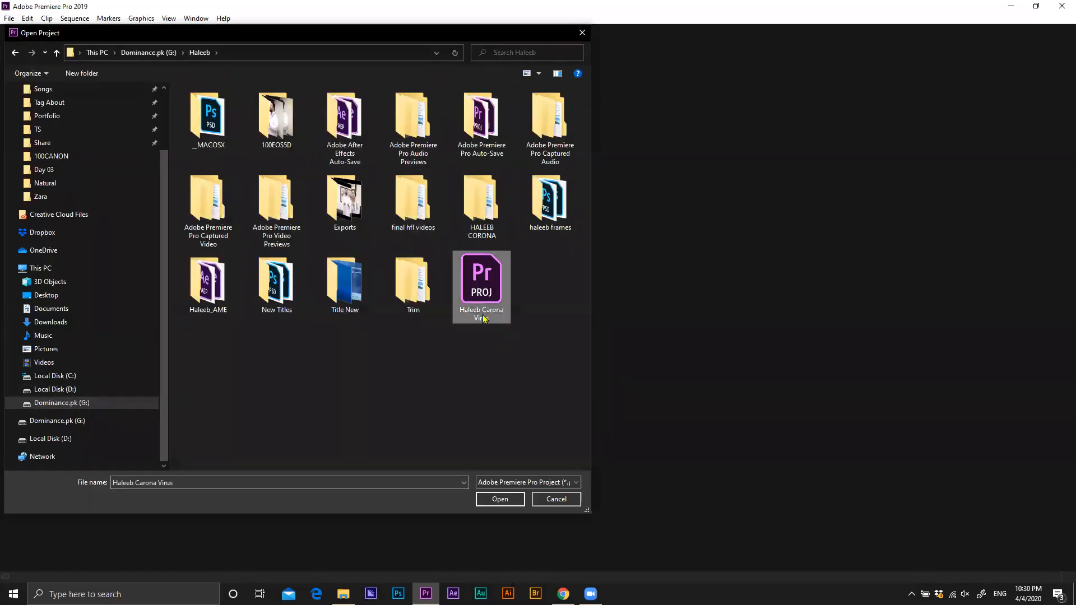
double_click(485, 277)
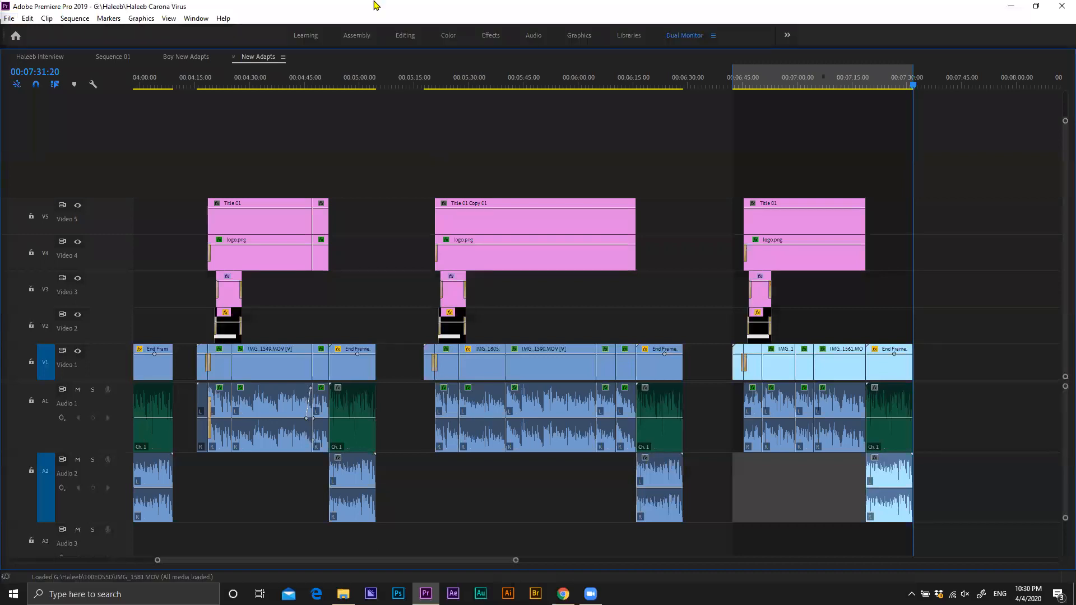
Step: Switch to the Editing workspace and enlarge the New Adapts timeline area by making the monitors shorter
left_click(405, 35)
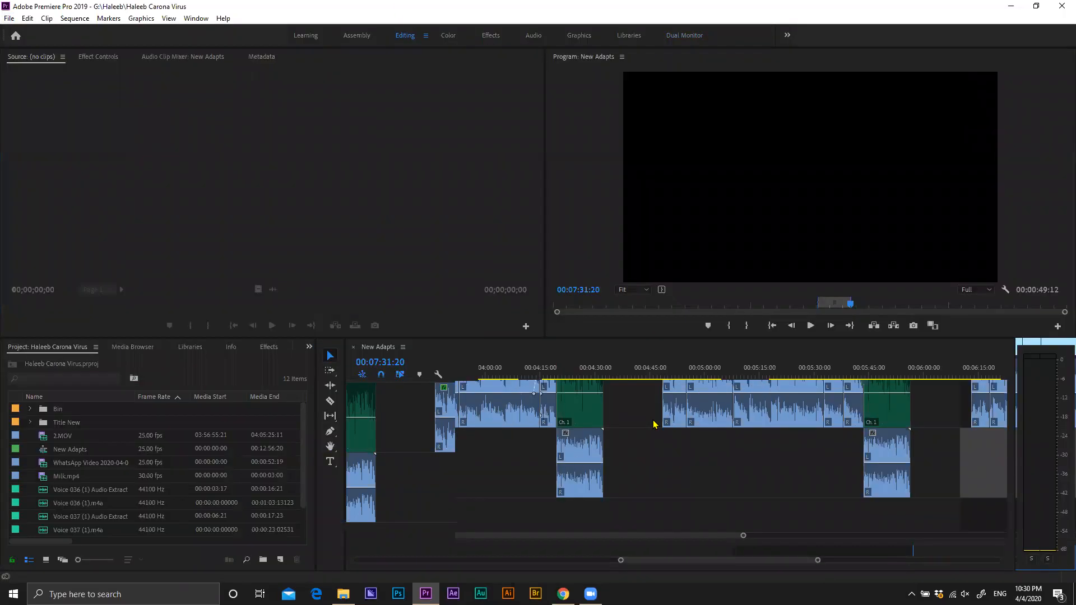
key("minus")
key("minus")
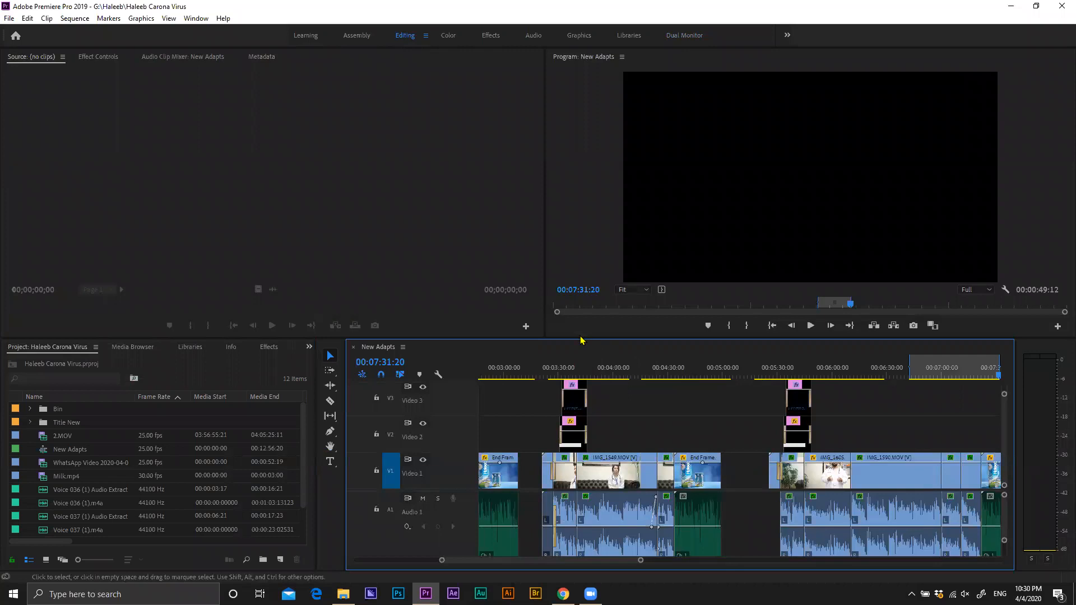
mouse_move(582, 299)
left_mouse_down()
mouse_move(582, 267)
mouse_move(577, 295)
left_mouse_up()
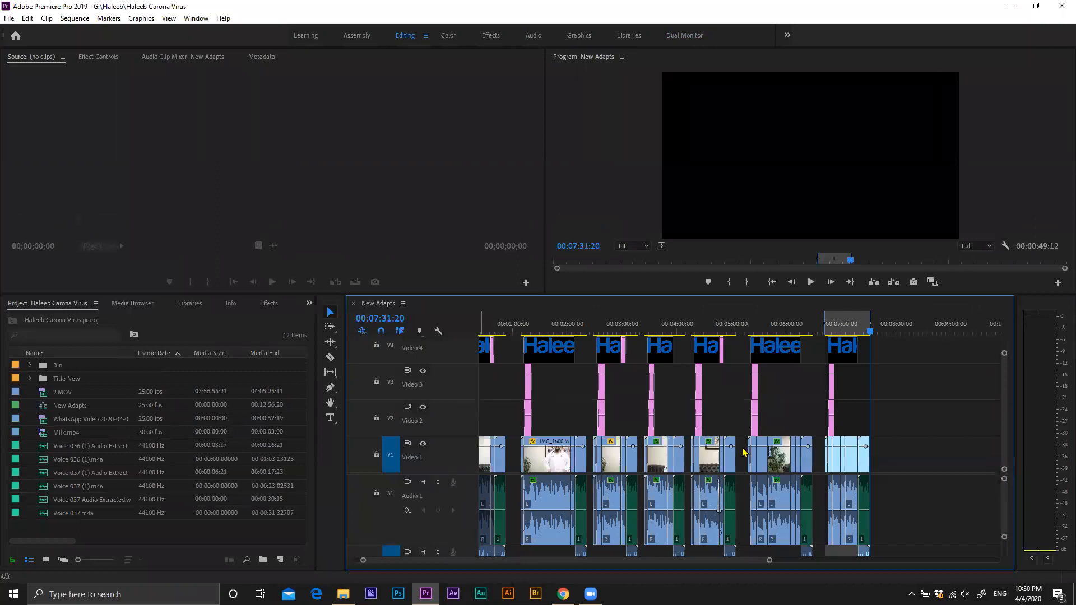
Step: Reduce the audio track heights in the New Adapts timeline and move the playhead to the start of the sequence
key("alt+minus")
scroll(801, 408, "up", 1)
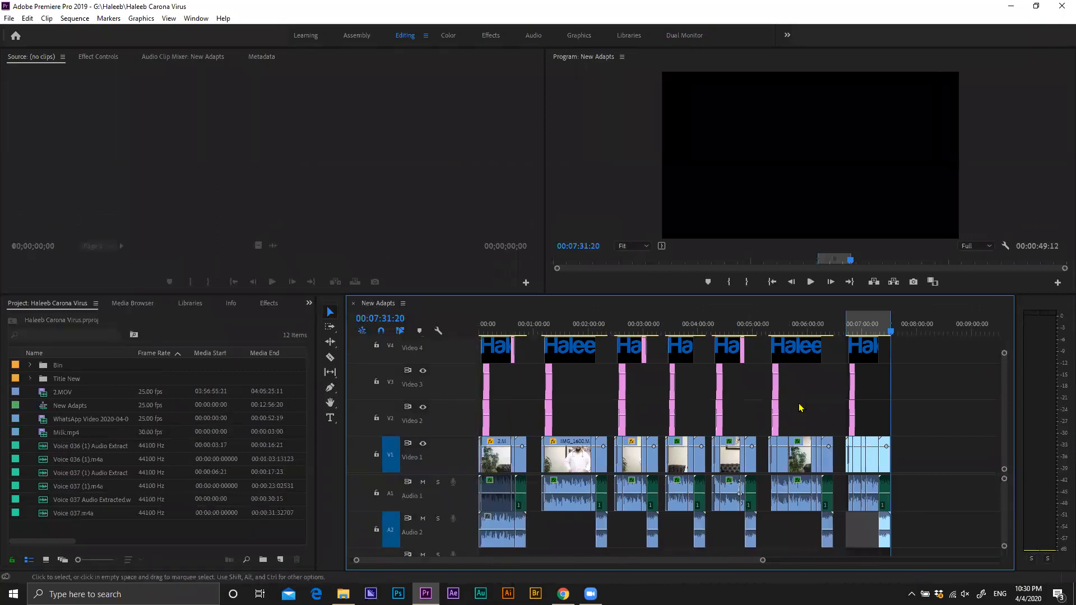
key("shift+minus")
key("shift+equal")
left_click_drag(504, 331, 427, 349)
key("equal")
key("equal")
key("equal")
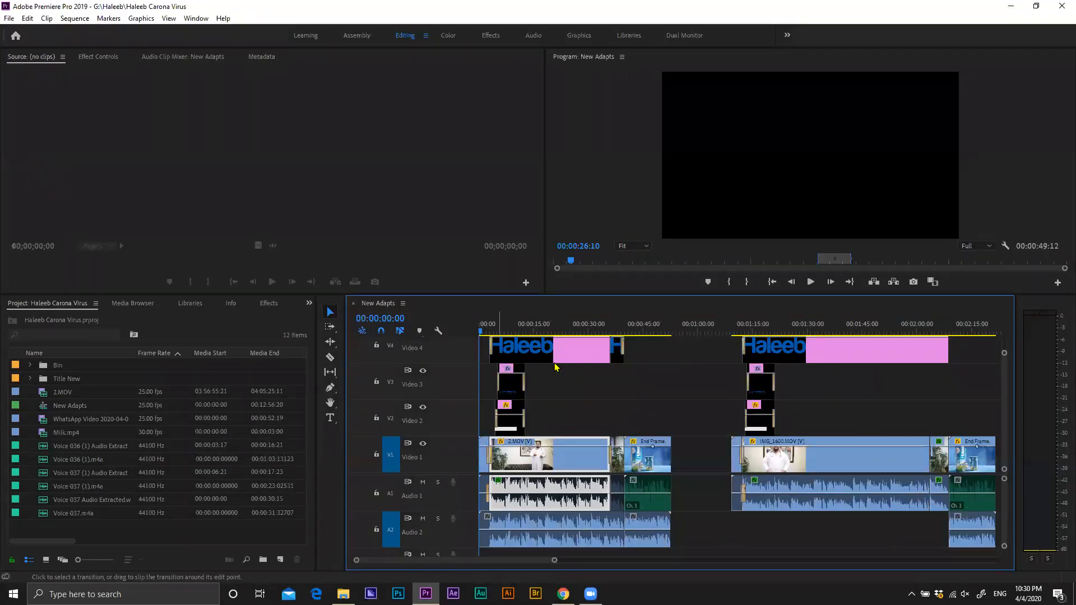
Step: Examine the separate clip groups of New Adapts in the maximized timeline, marquee-selecting them one after another, and restore the panel layout
key("grave")
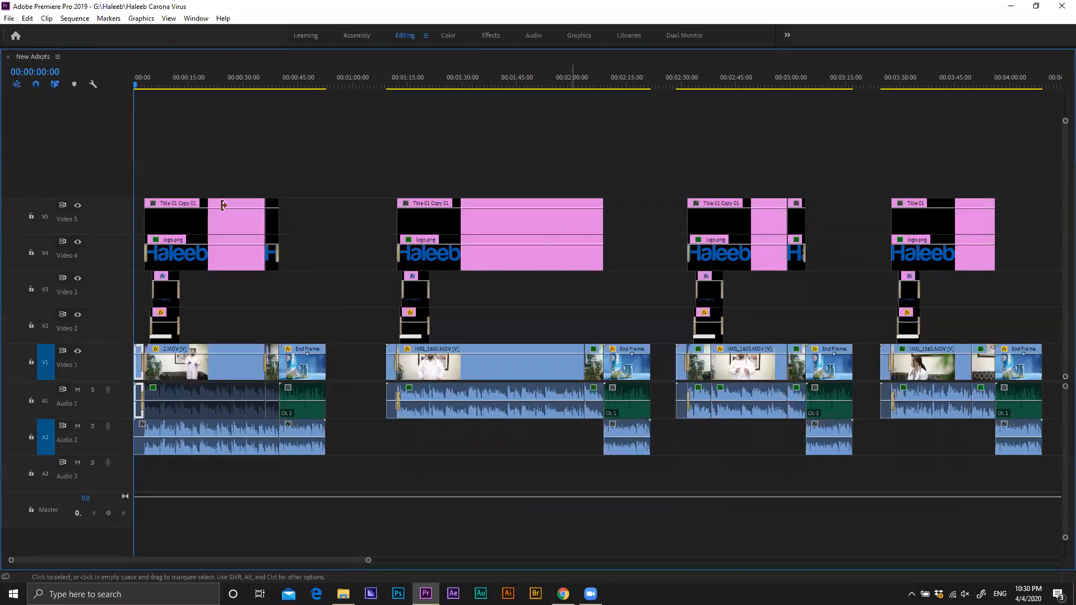
key("minus")
left_click_drag(261, 157, 362, 352)
left_click_drag(429, 159, 483, 354)
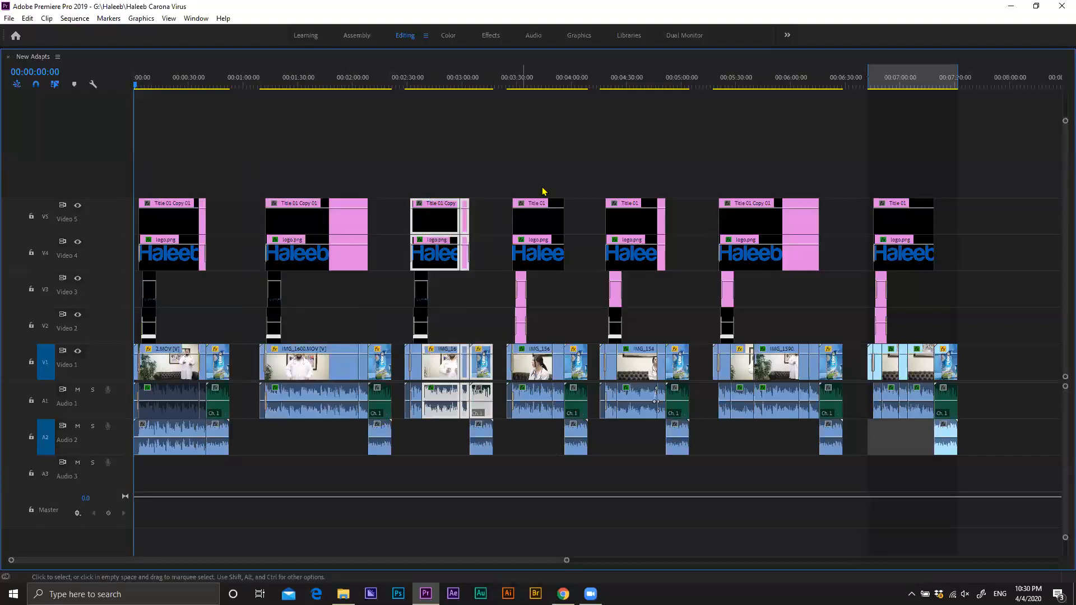
left_click_drag(541, 157, 617, 392)
left_click_drag(649, 166, 646, 458)
left_click_drag(717, 141, 842, 415)
left_click_drag(853, 153, 995, 460)
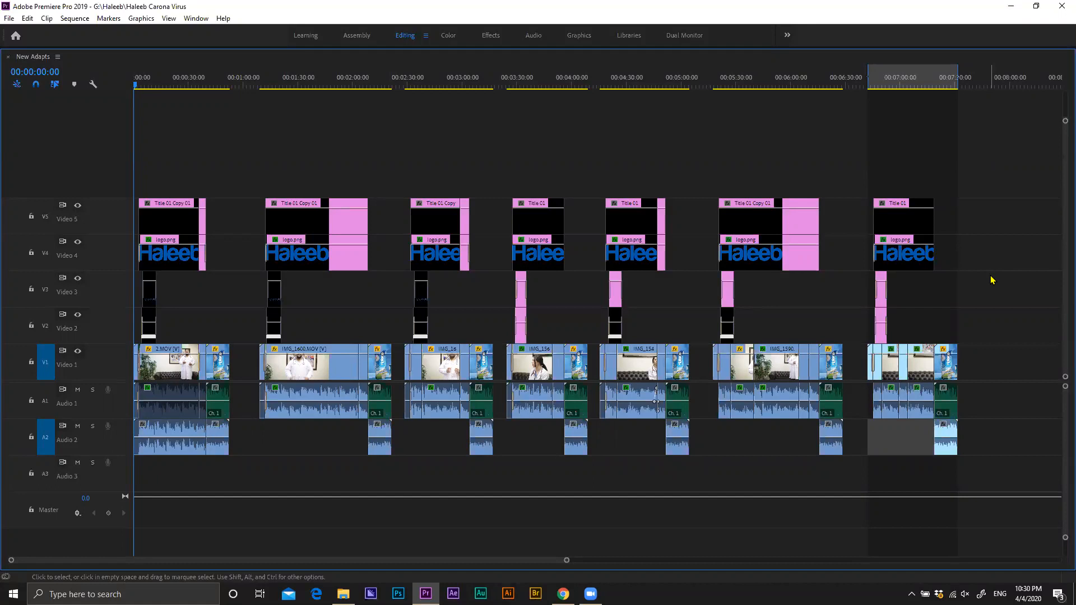
key("grave")
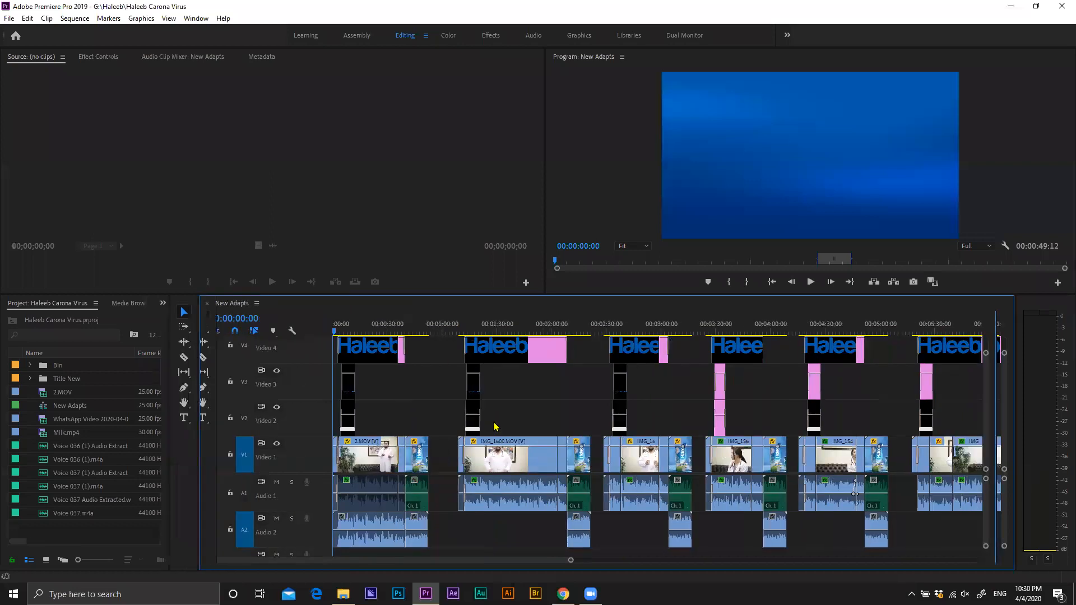
Step: Review the clip groups along the New Adapts timeline and place the playhead in the gap after the first video at 00:00:55:07
scroll(486, 418, "down", 2)
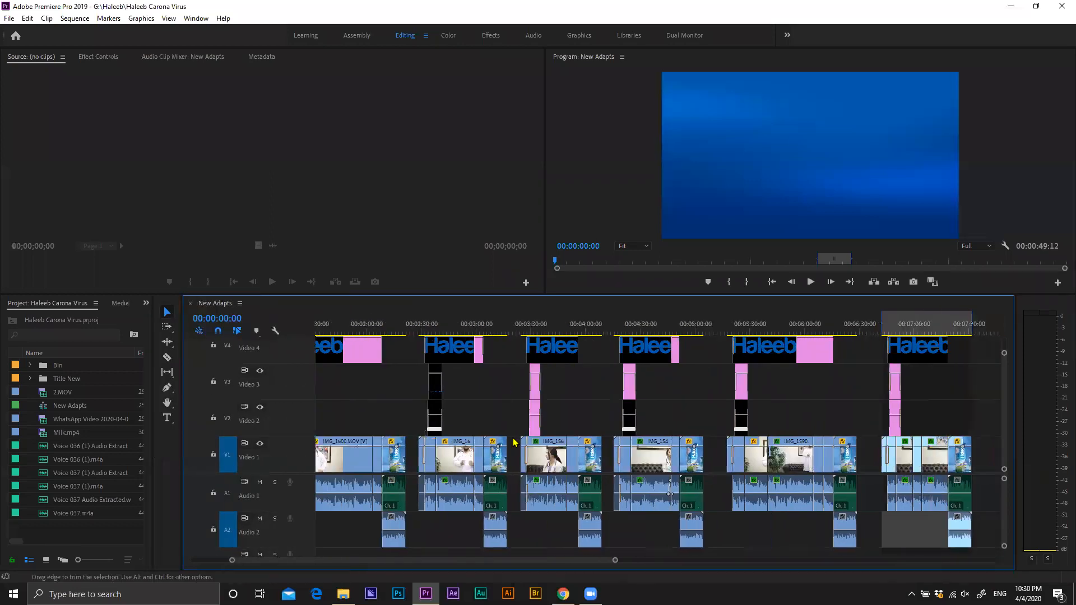
scroll(513, 442, "up", 3)
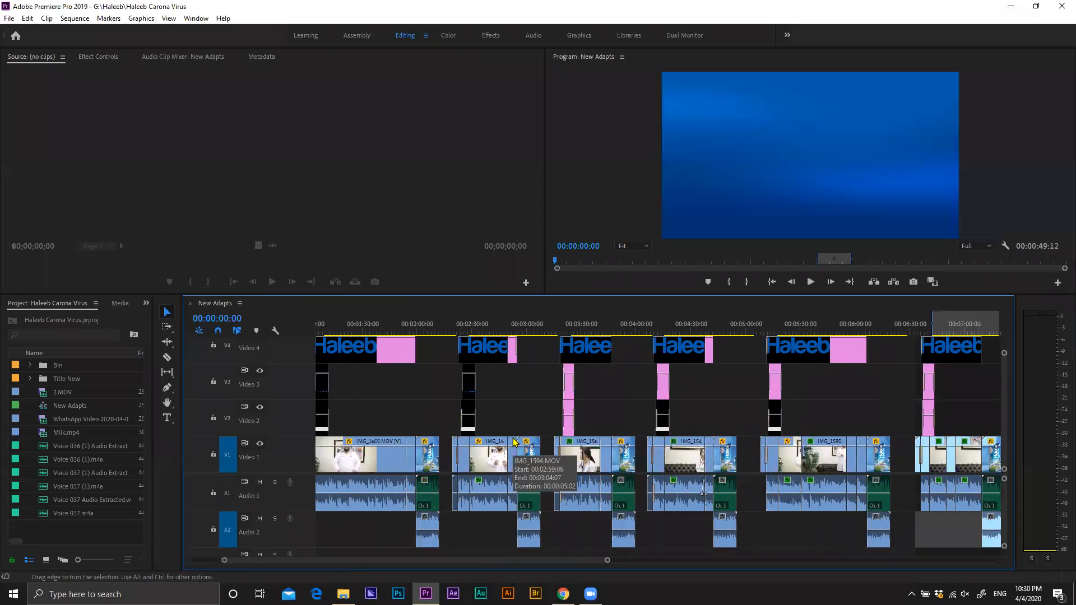
scroll(513, 442, "up", 3)
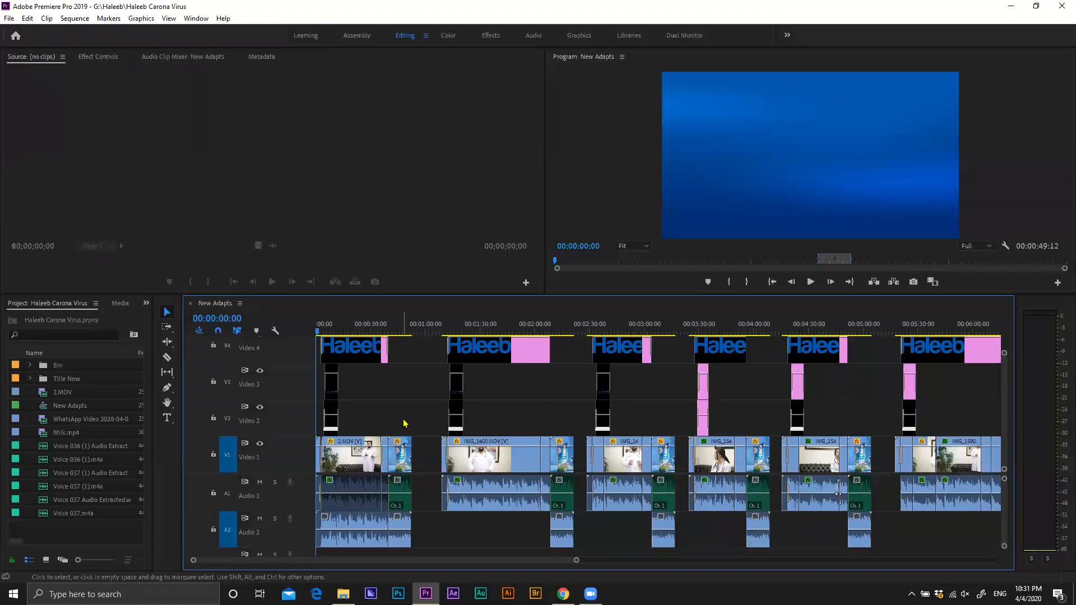
key("equal")
key("equal")
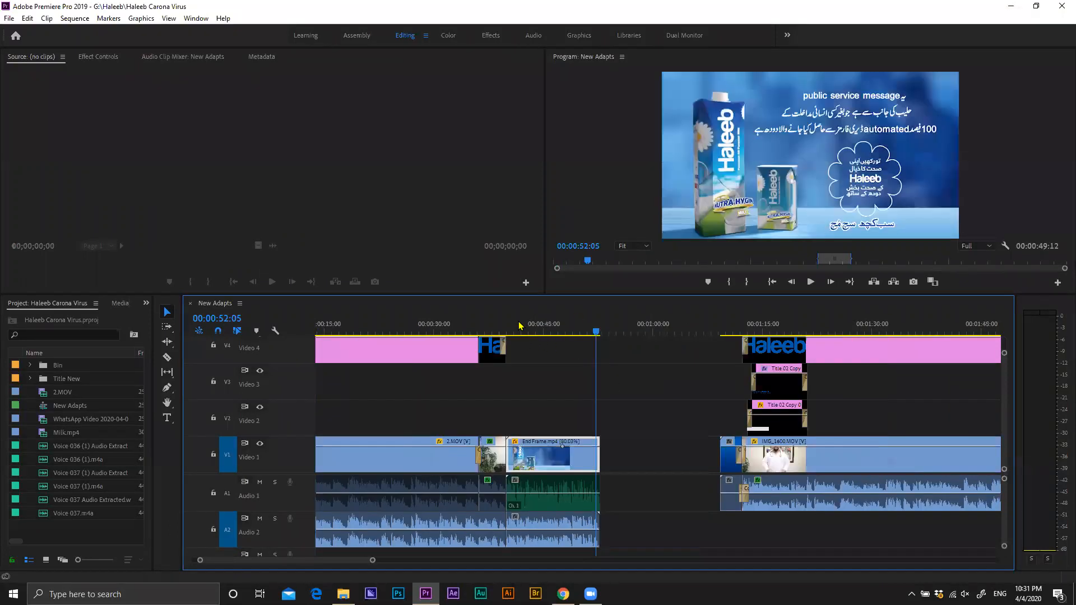
key("minus")
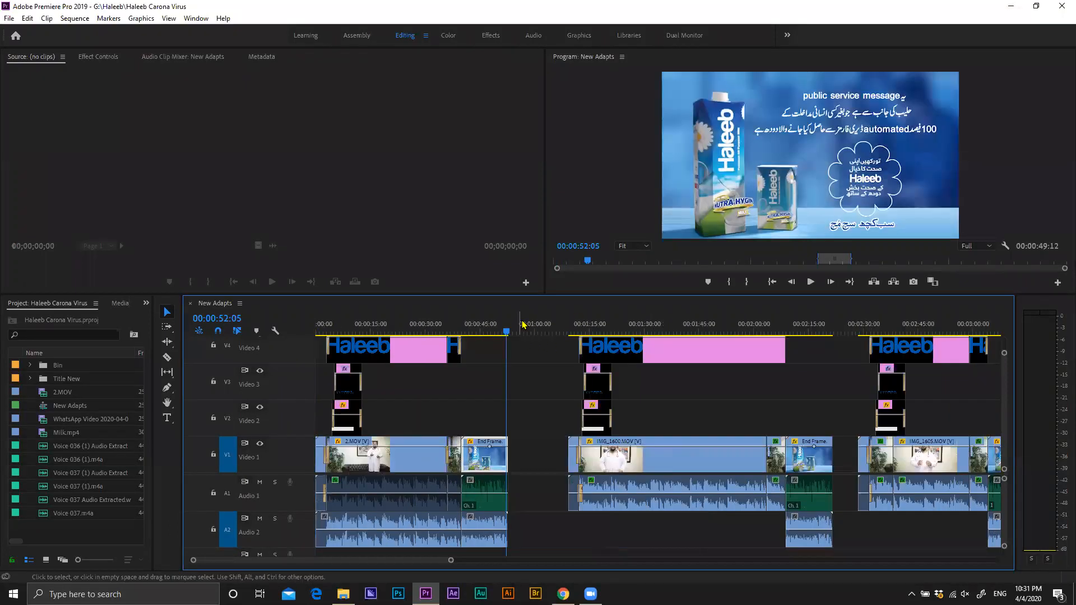
left_click(519, 324)
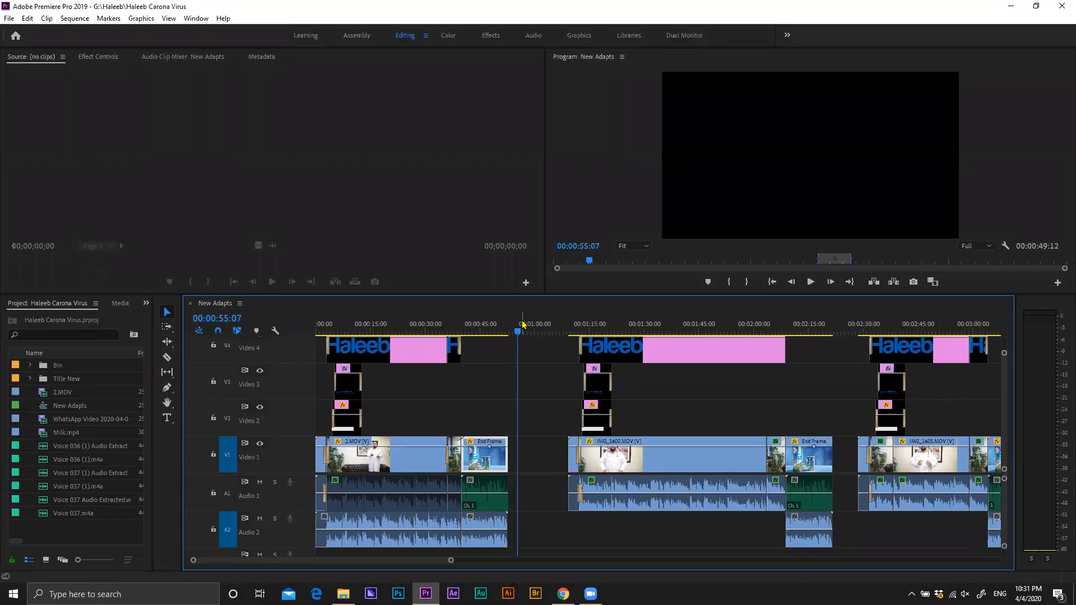
Step: Return the playhead to the start of New Adapts and slightly enlarge the monitor area above the timeline
key("minus")
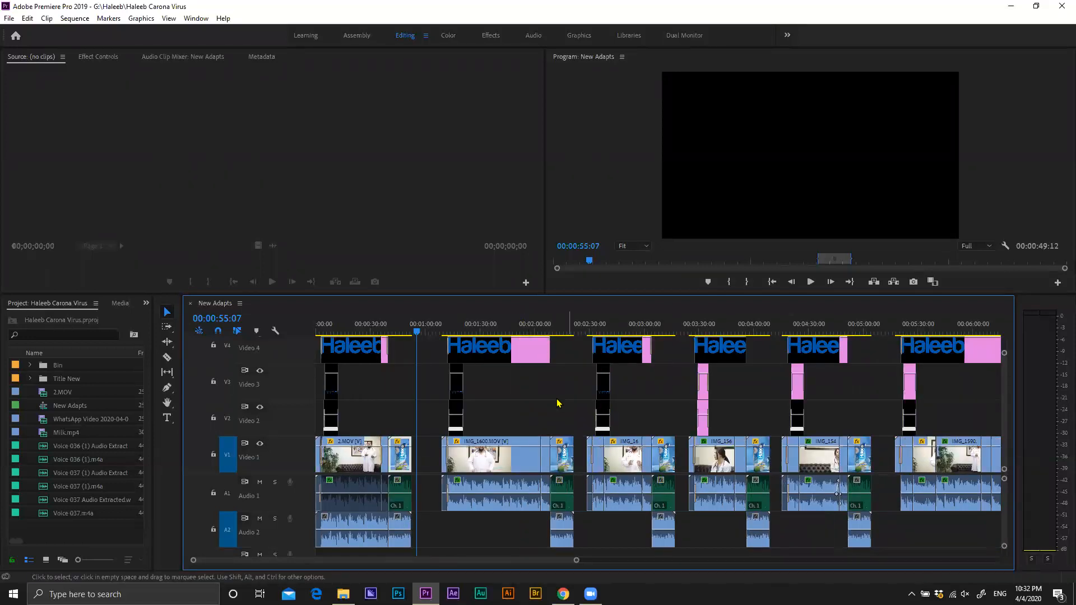
key("Home")
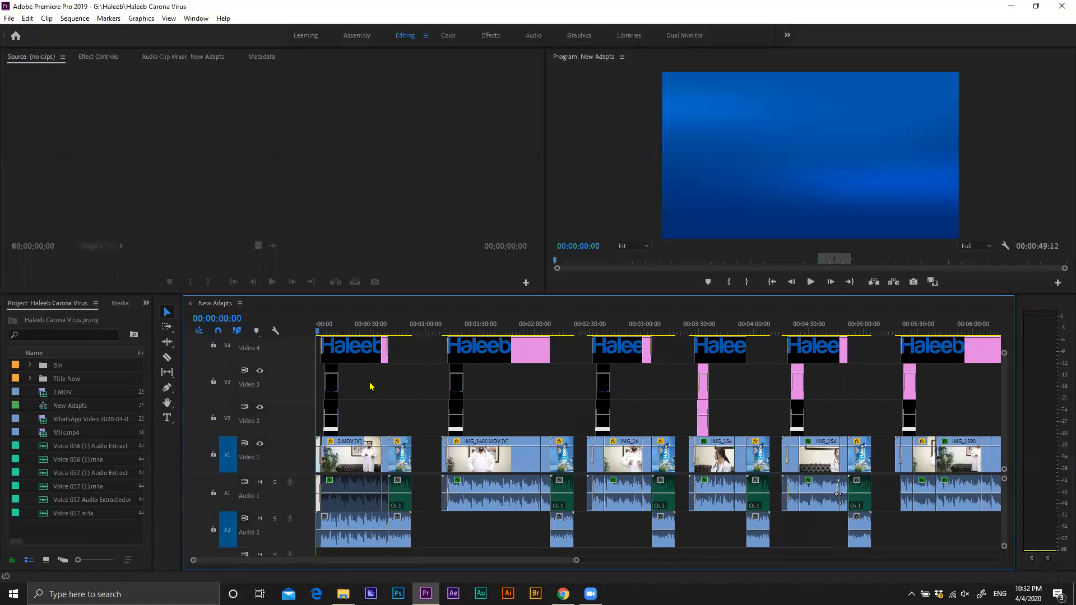
key("equal")
key("equal")
key("equal")
left_click_drag(463, 296, 448, 323)
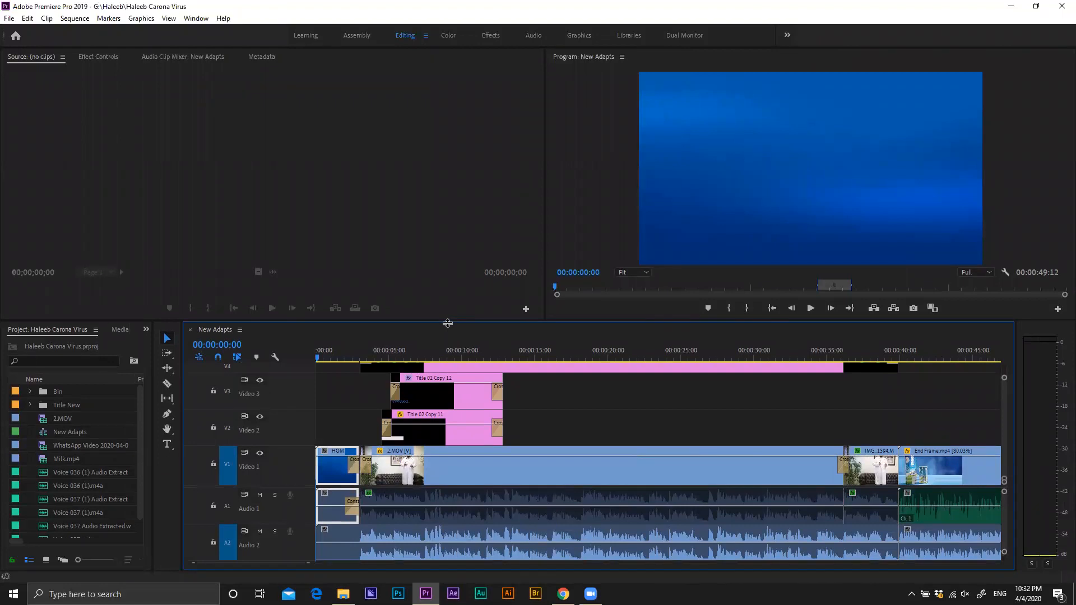
key("minus")
key("minus")
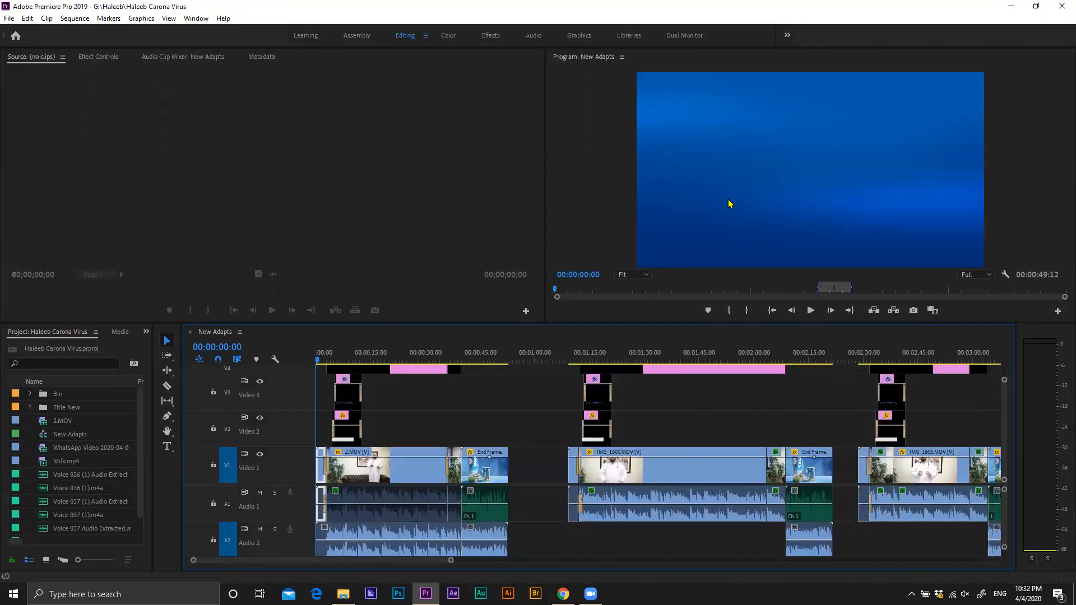
Step: Play the first video in the maximized Program Monitor up to 00:00:10:00 and restore the panel layout
key("grave")
key("space")
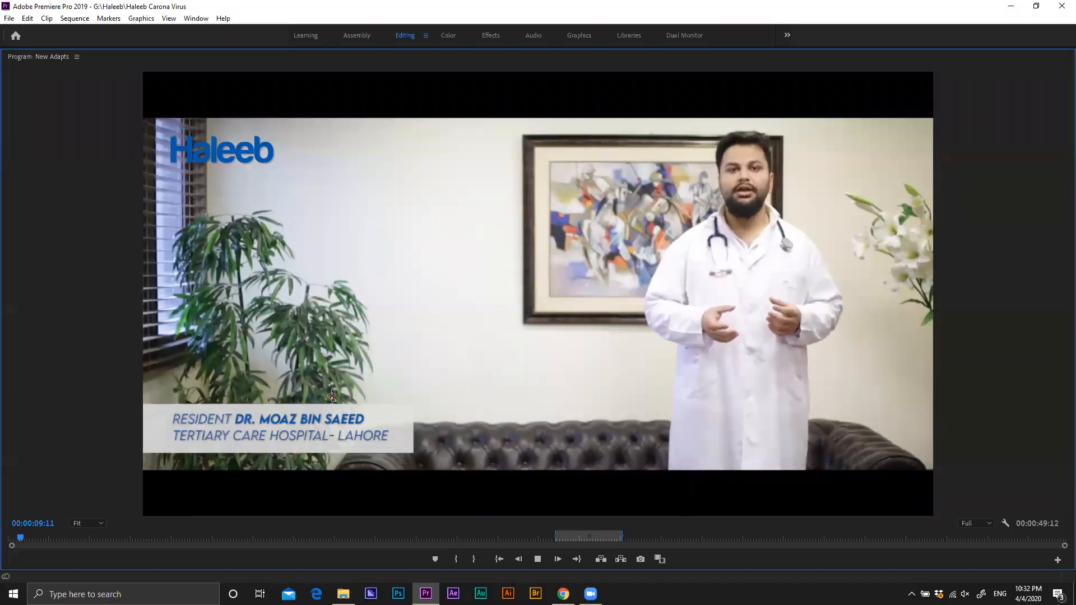
key("grave")
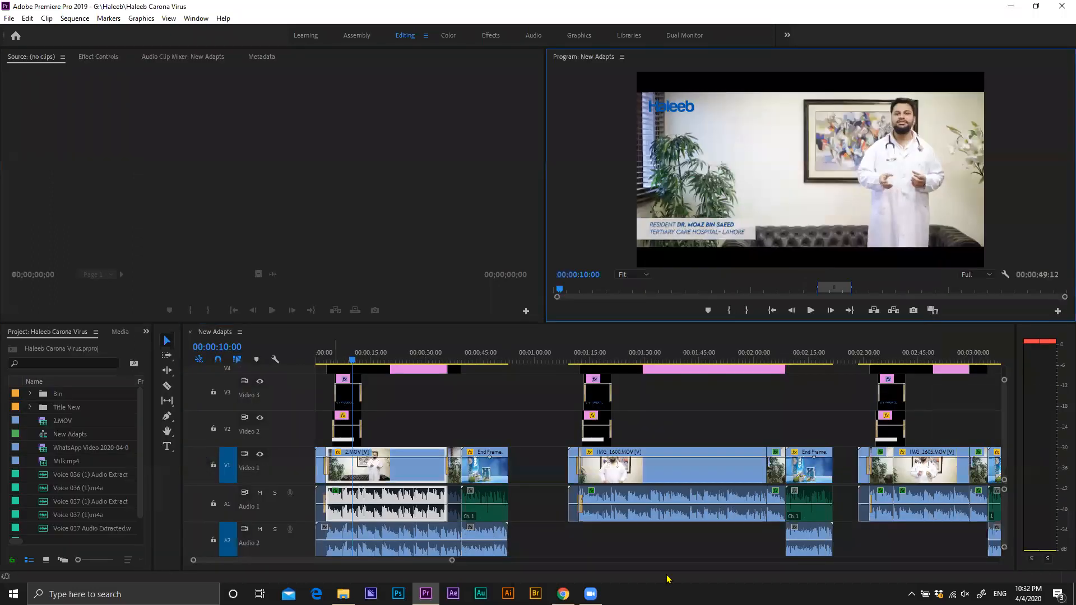
Step: Raise the speaker volume to 100 and replay New Adapts from the start in the maximized Program Monitor
left_click(317, 359)
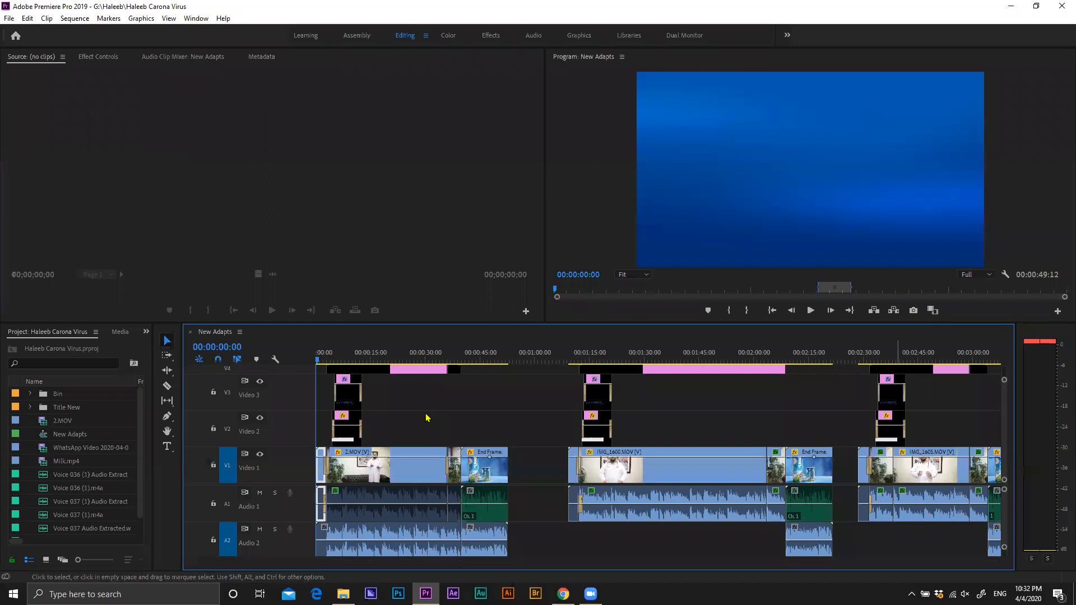
key("XF86AudioRaiseVolume")
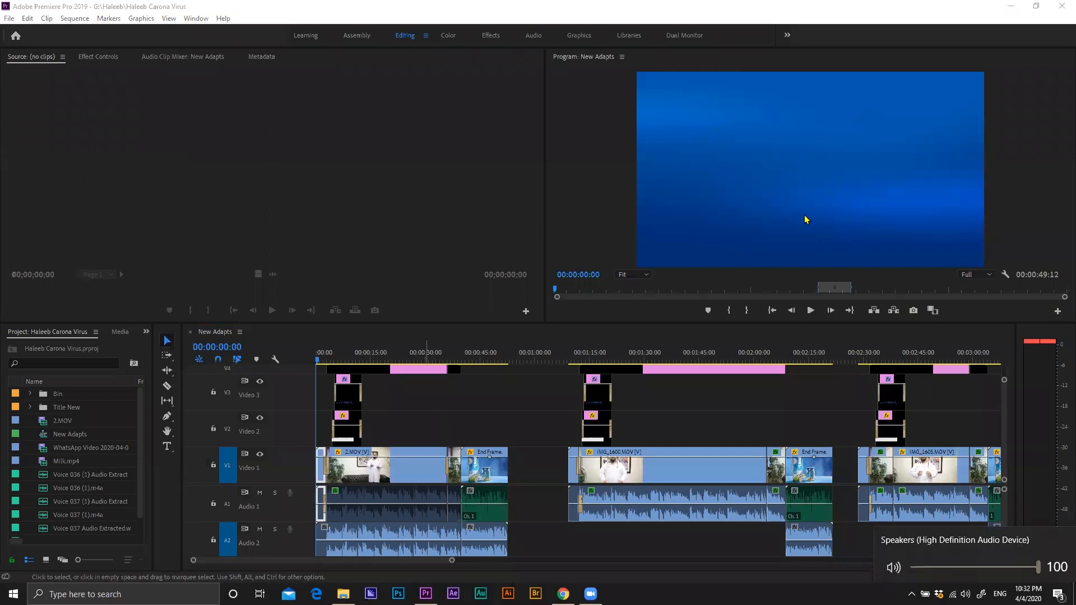
key("grave")
key("space")
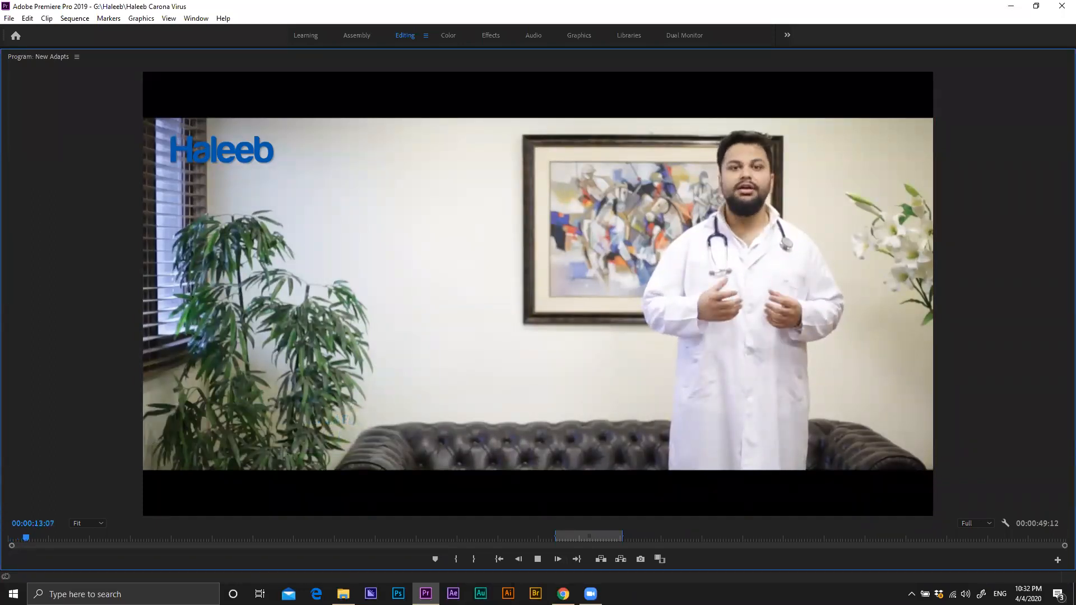
Step: Lower the speaker volume to 54 while the sequence keeps playing
left_click(966, 594)
left_click(983, 567)
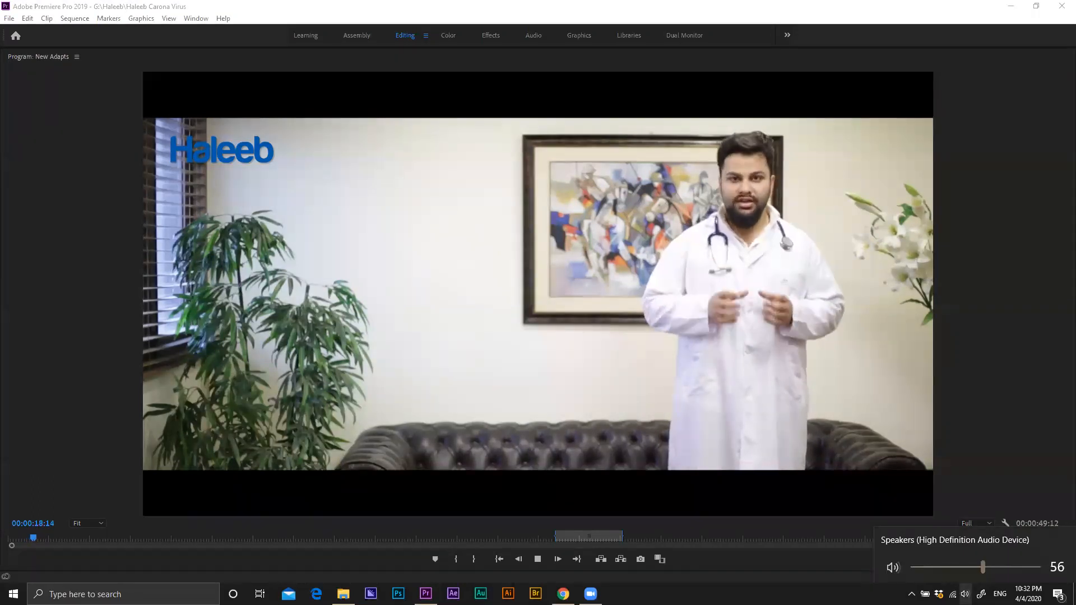
scroll(982, 568, "down", 1)
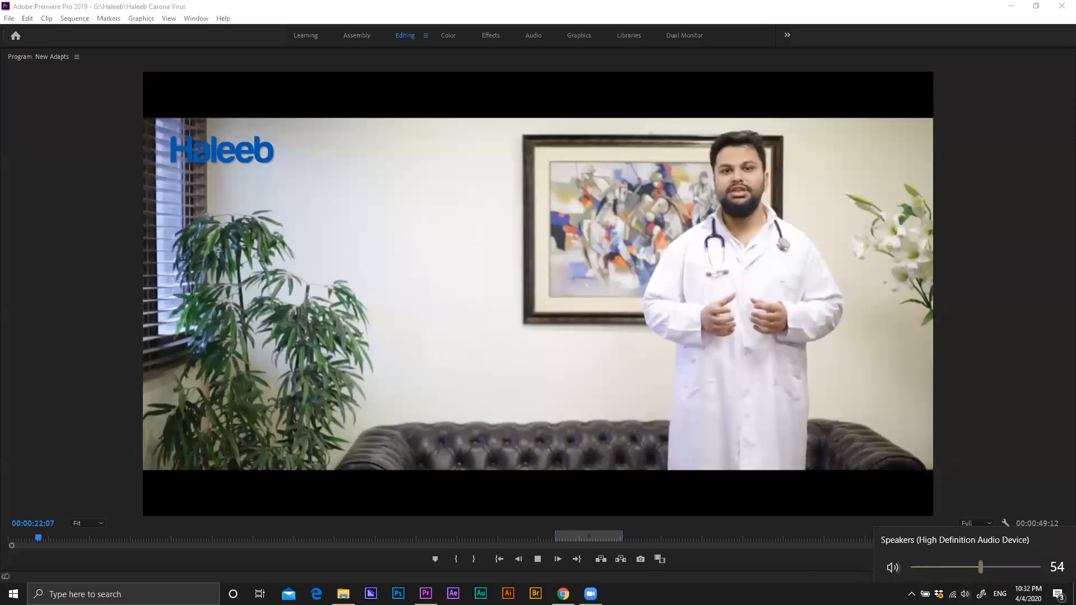
left_click(798, 526)
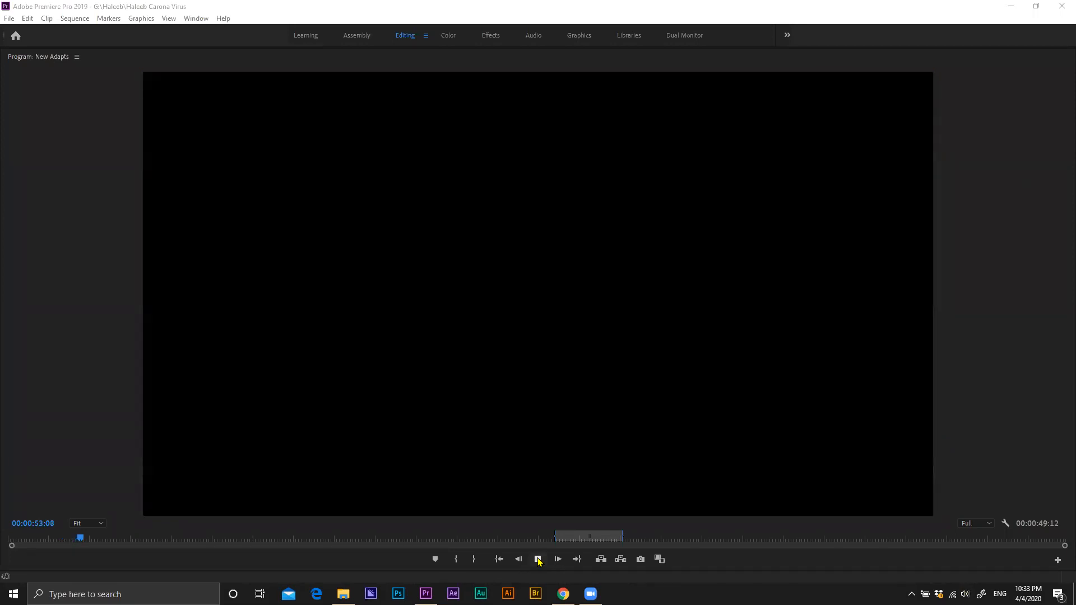
Step: Stop the playback at 00:00:53:12 and restore the panel layout from the maximized Program Monitor
left_click(538, 560)
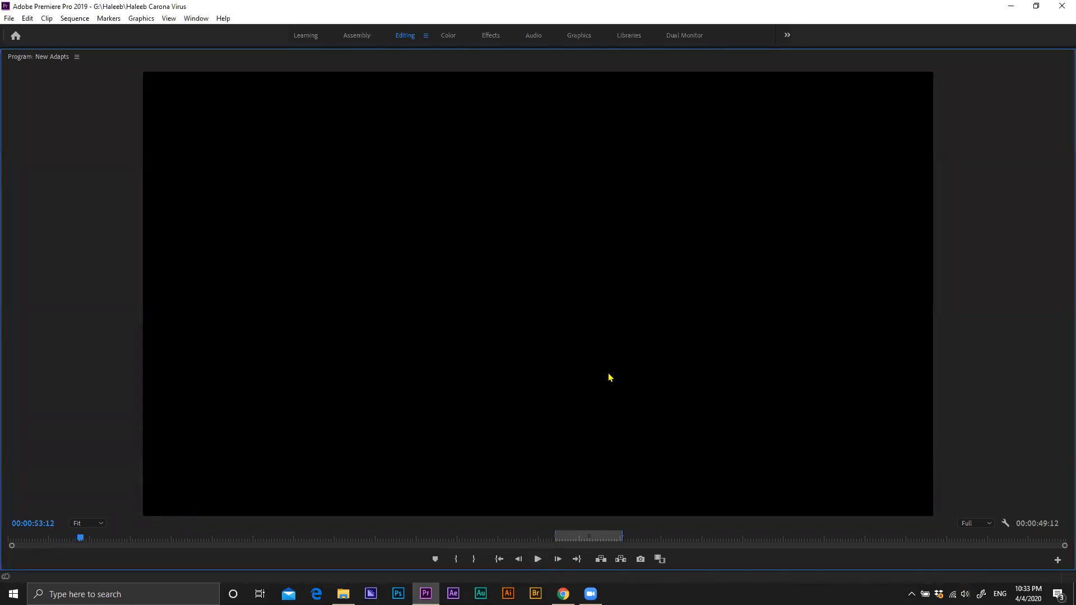
key("grave")
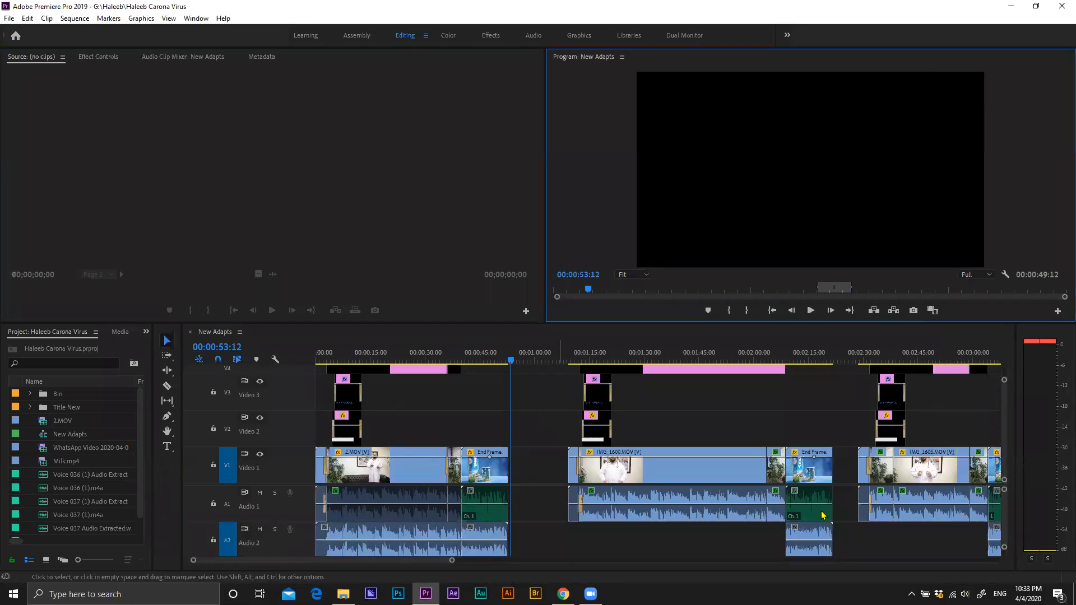
Step: Mute the computer's speaker and return the playhead to the start of New Adapts
left_click(966, 595)
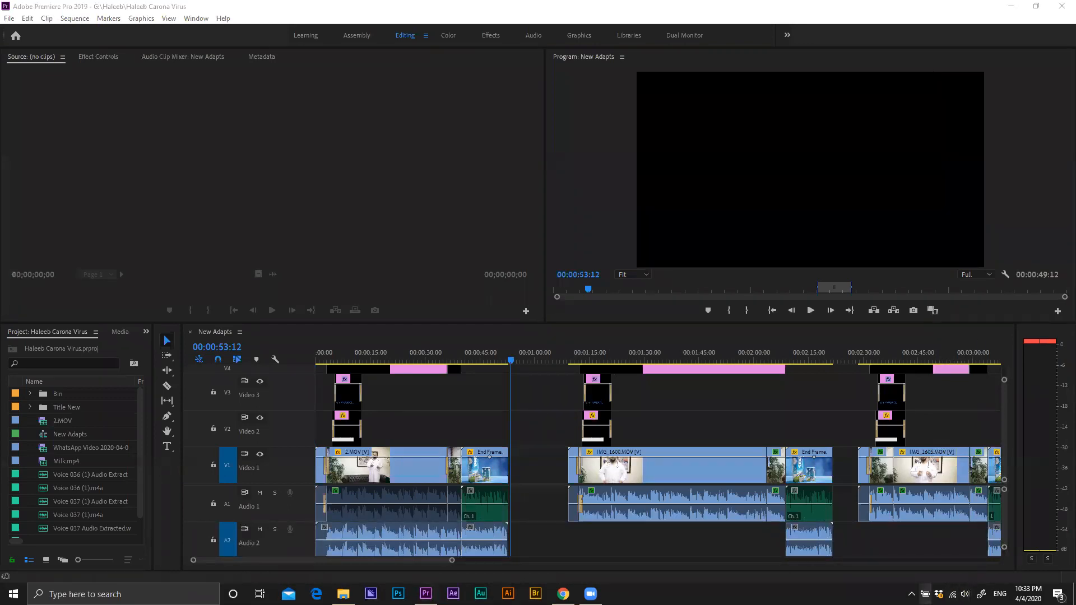
left_click(538, 422)
key("Home")
key("equal")
key("equal")
key("equal")
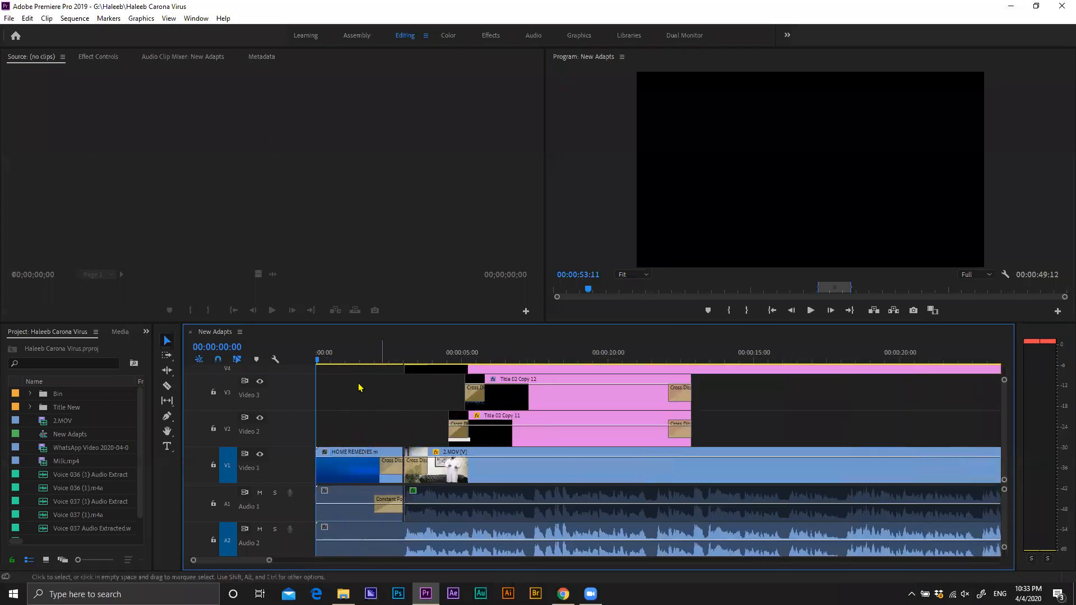
Step: Select the HOME REMEDIES clip on Video 1 and scrub through it to 00:00:01:07
left_click_drag(321, 361, 345, 360)
key("equal")
left_click(359, 470)
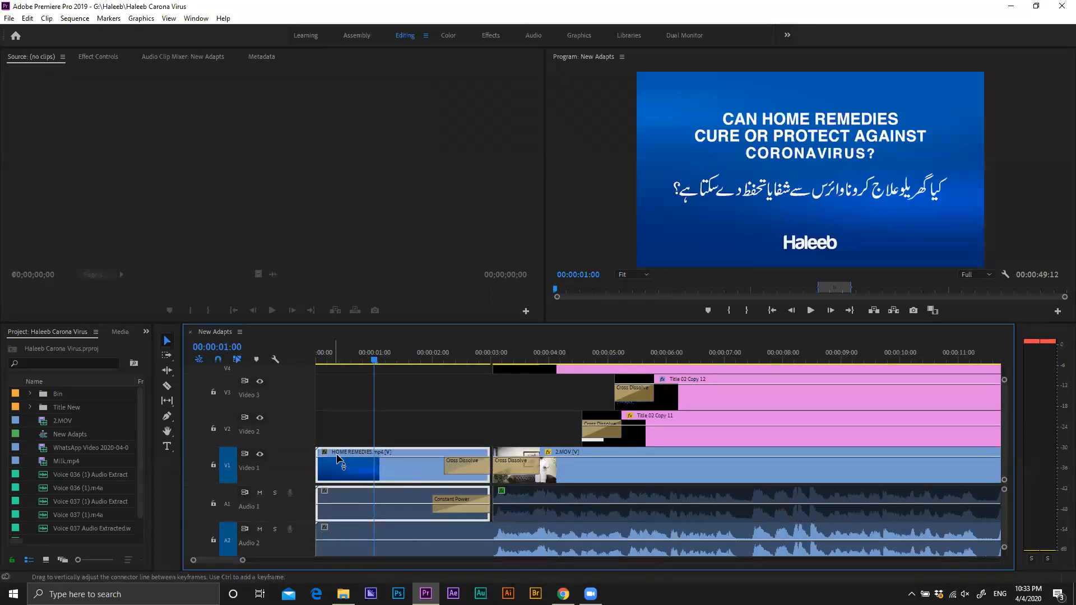
left_click_drag(375, 360, 386, 488)
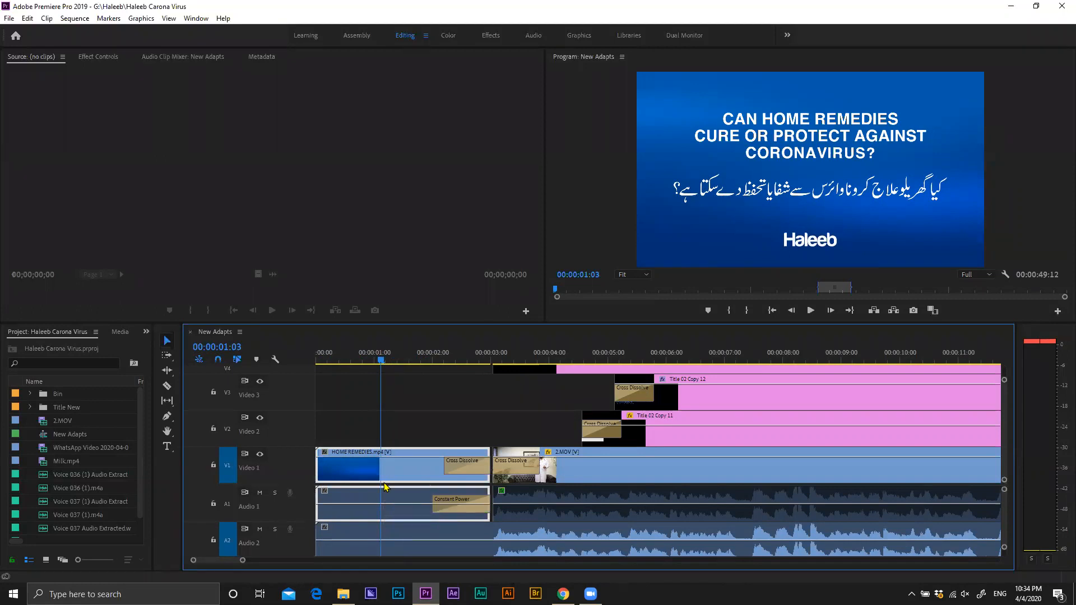
mouse_move(384, 486)
left_mouse_down()
mouse_move(413, 493)
mouse_move(321, 494)
mouse_move(390, 494)
left_mouse_up()
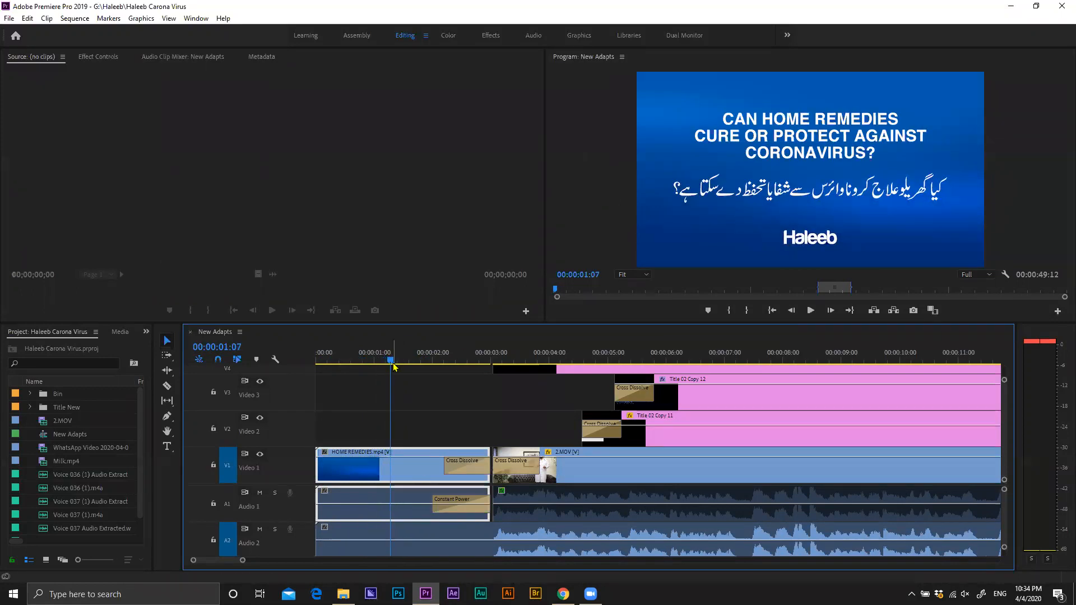
Step: Play from the HOME REMEDIES clip to 00:00:08:14, then inspect that frame in the maximized Program Monitor and restore the layout
left_click(352, 359)
key("space")
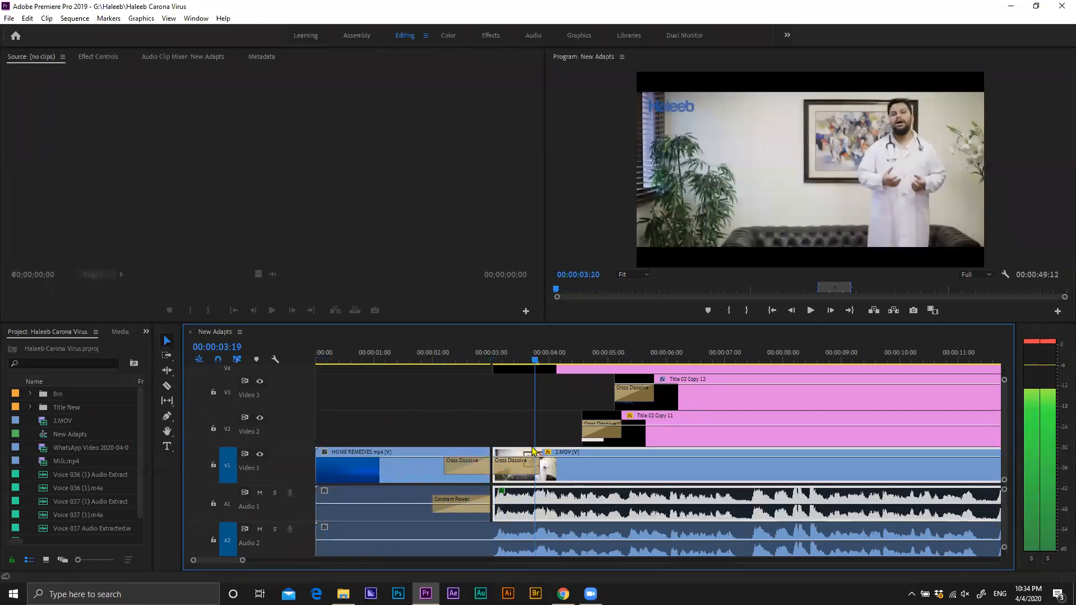
key("space")
scroll(570, 446, "down", 3)
key("minus")
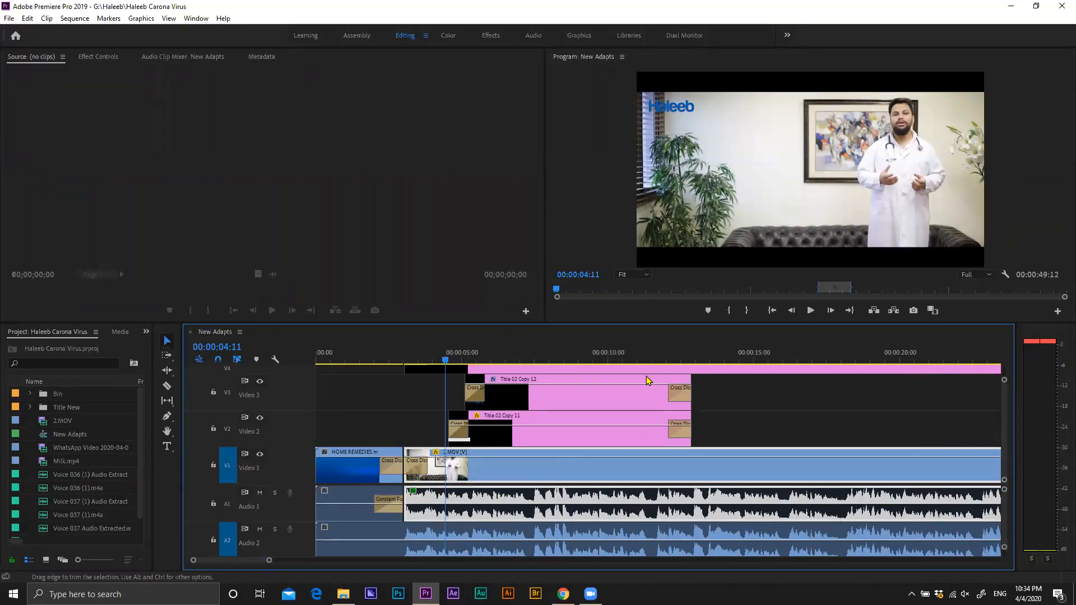
key("minus")
key("space")
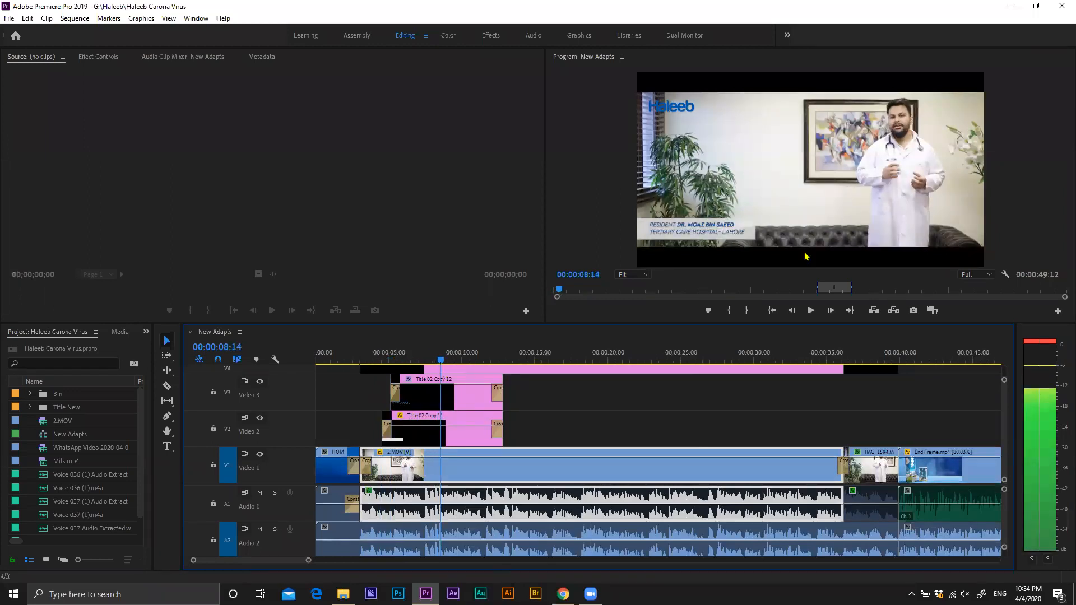
key("grave")
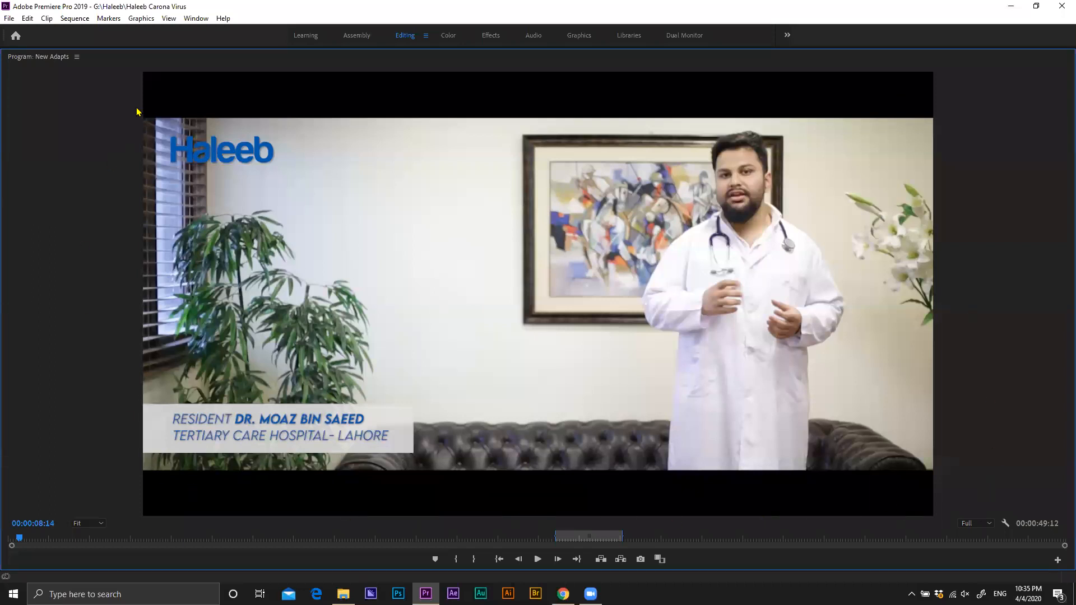
key("grave")
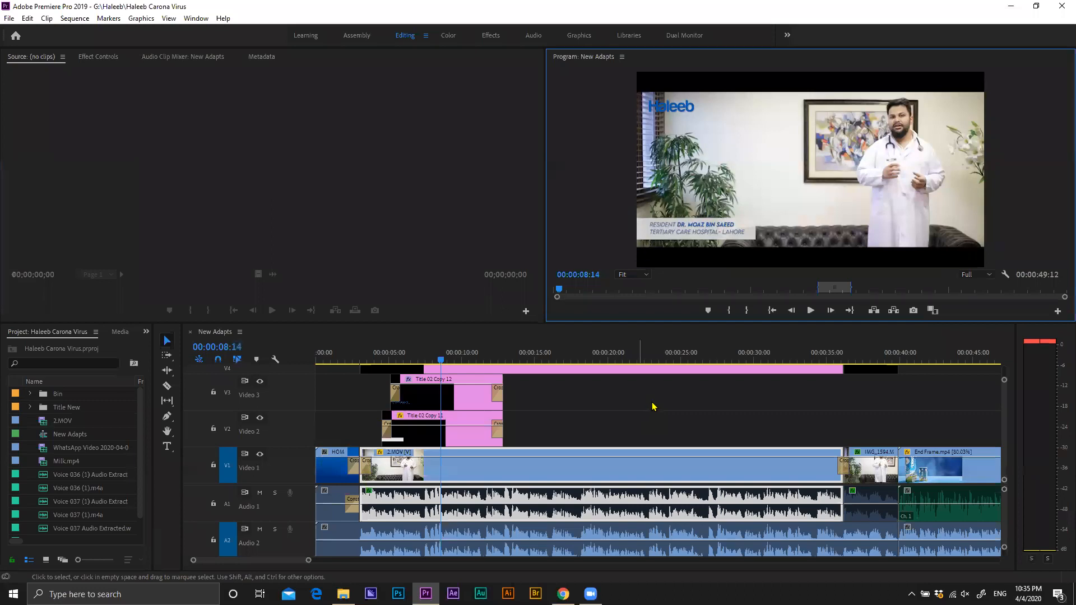
Step: Enlarge the Timeline panel's height and adjust the video and audio track divider for a view of the stacked tracks
left_click_drag(567, 324, 563, 256)
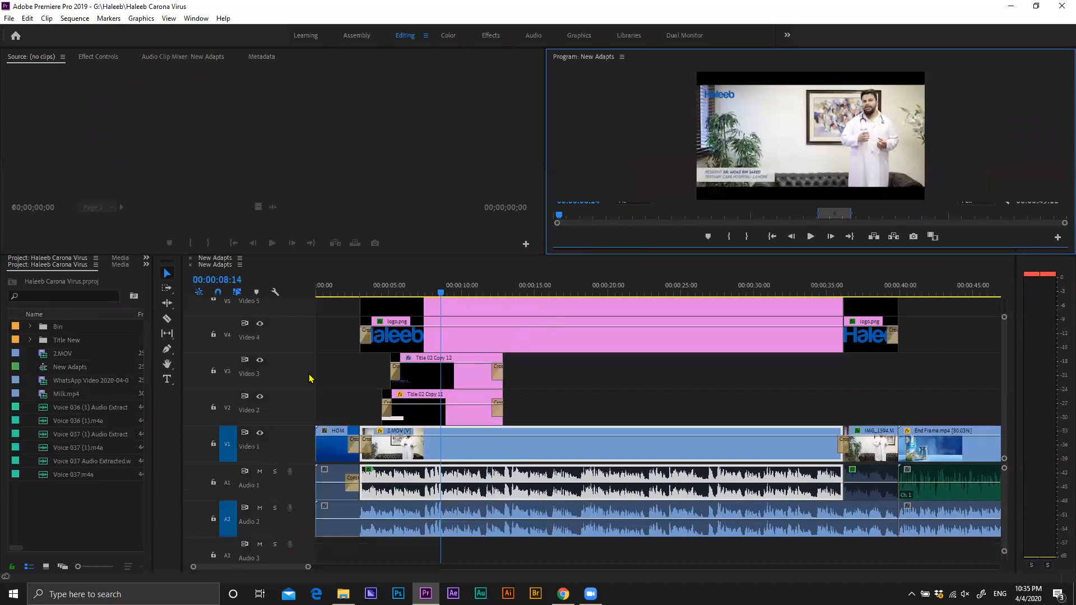
left_click(264, 459)
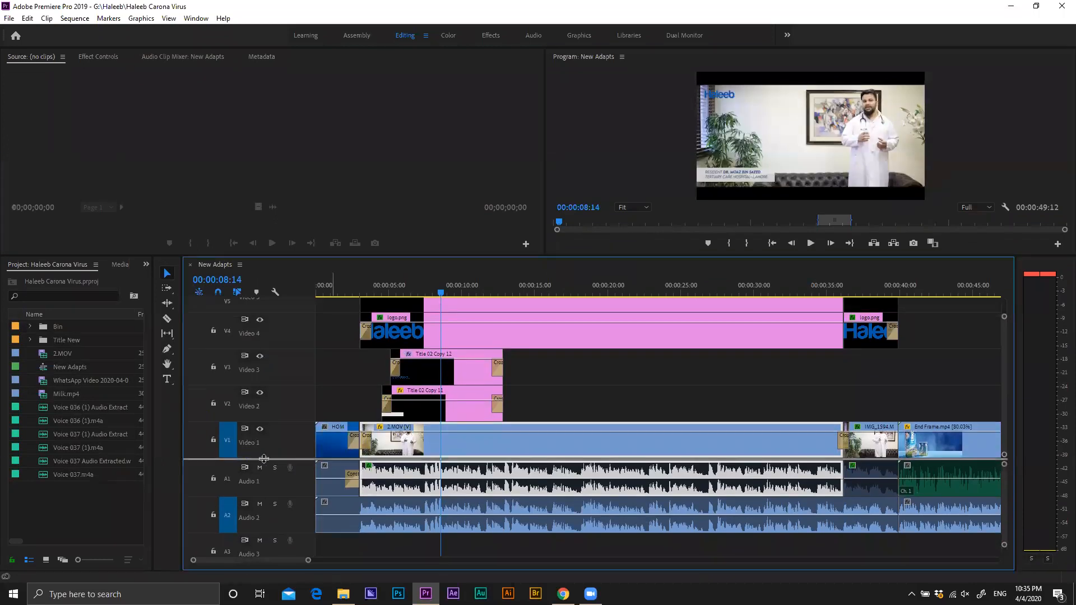
left_click_drag(265, 459, 265, 455)
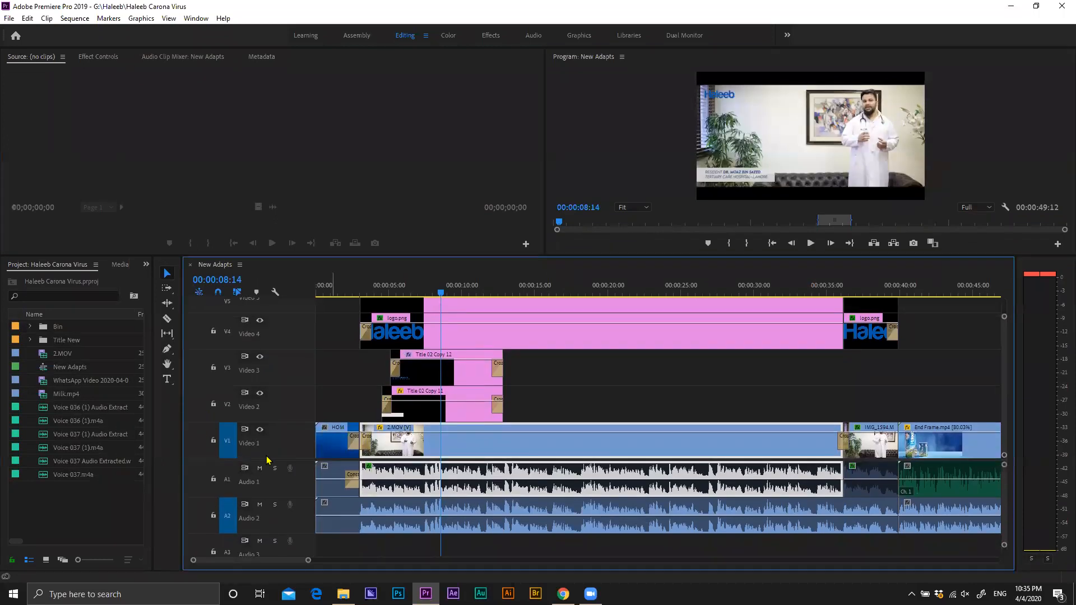
key("minus")
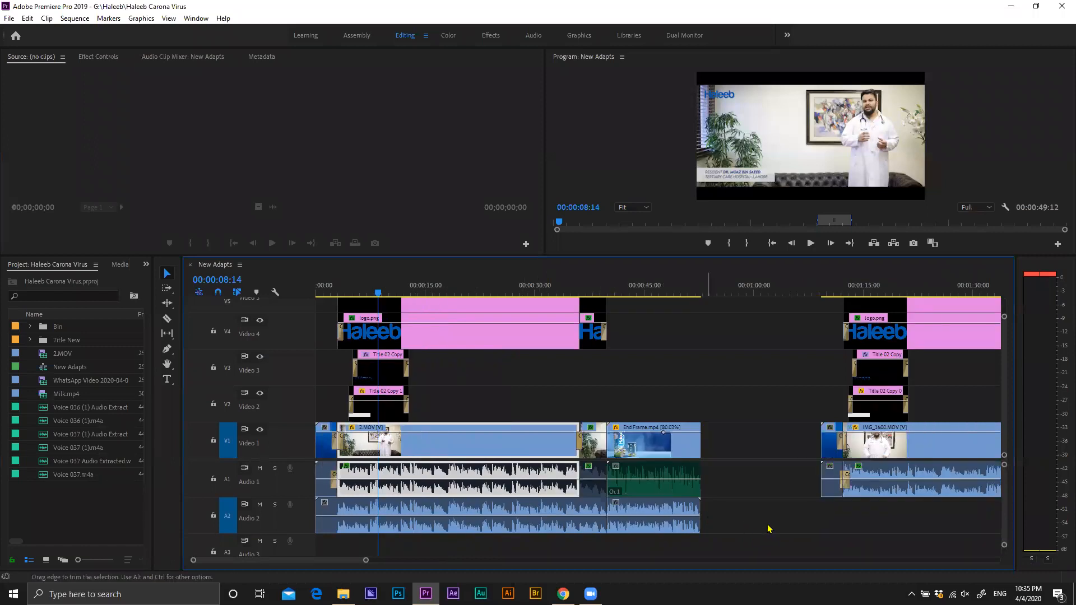
Step: Highlight the first video's Audio 2 clips and the 2.MOV clip on the timeline, then clear the selection
left_click(741, 520)
left_click_drag(740, 512, 503, 524)
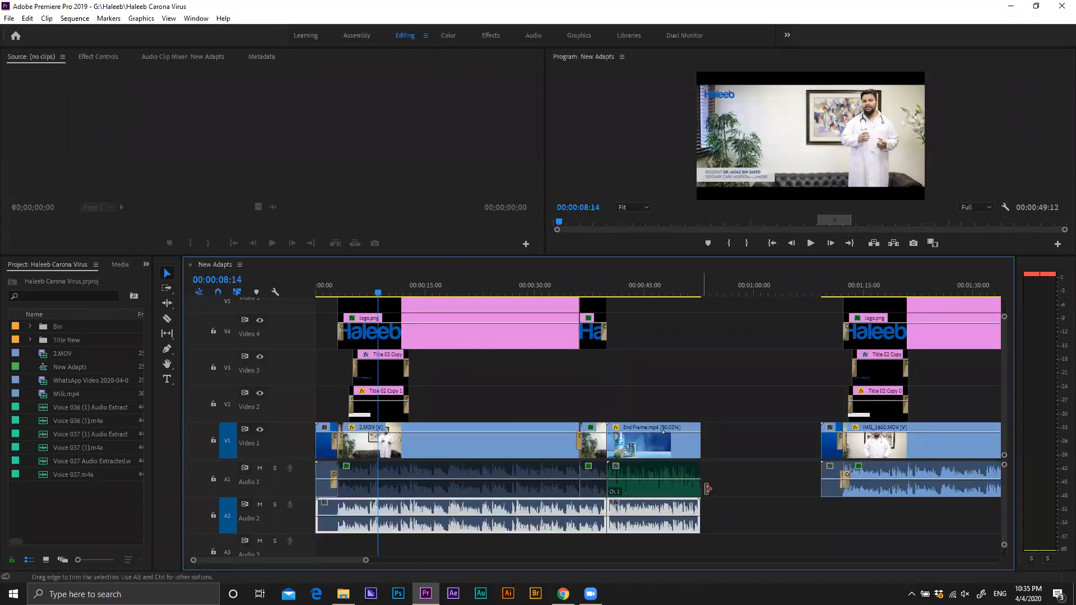
left_click(749, 486)
left_click_drag(746, 522, 476, 514)
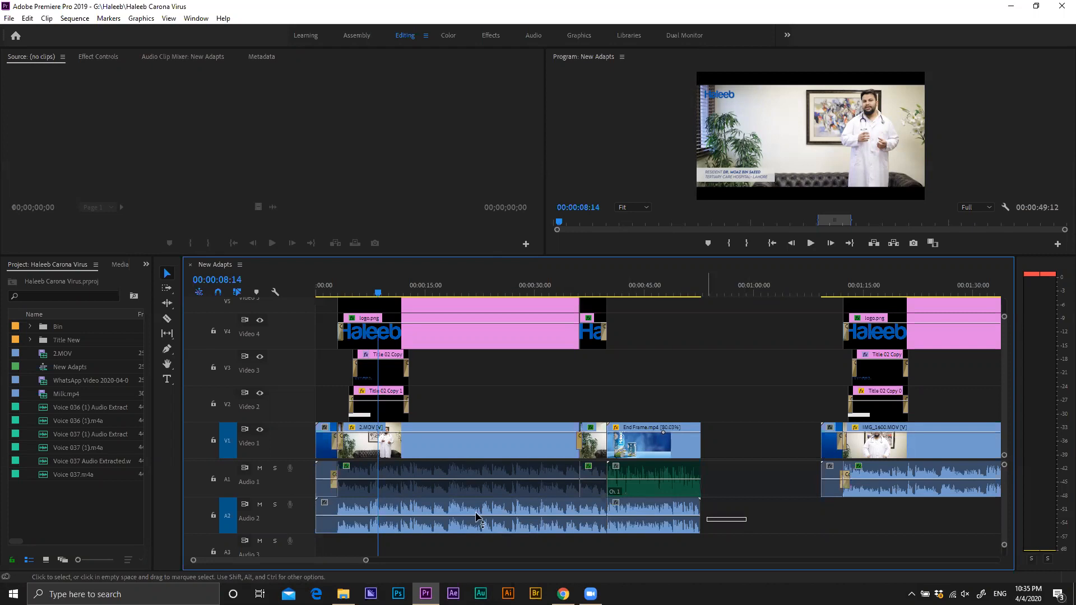
left_click(455, 482)
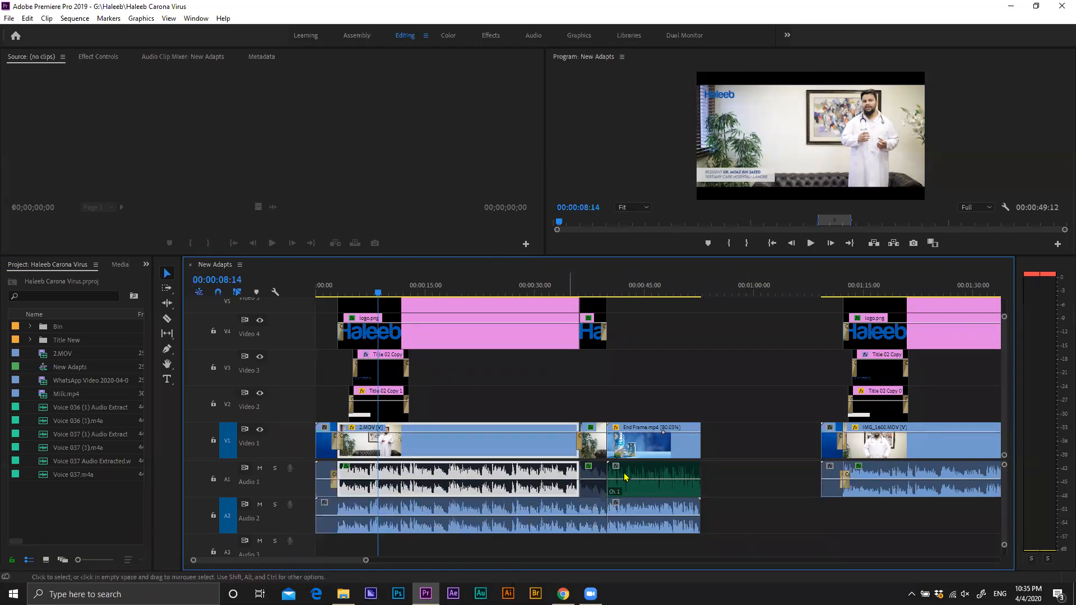
left_click(750, 486)
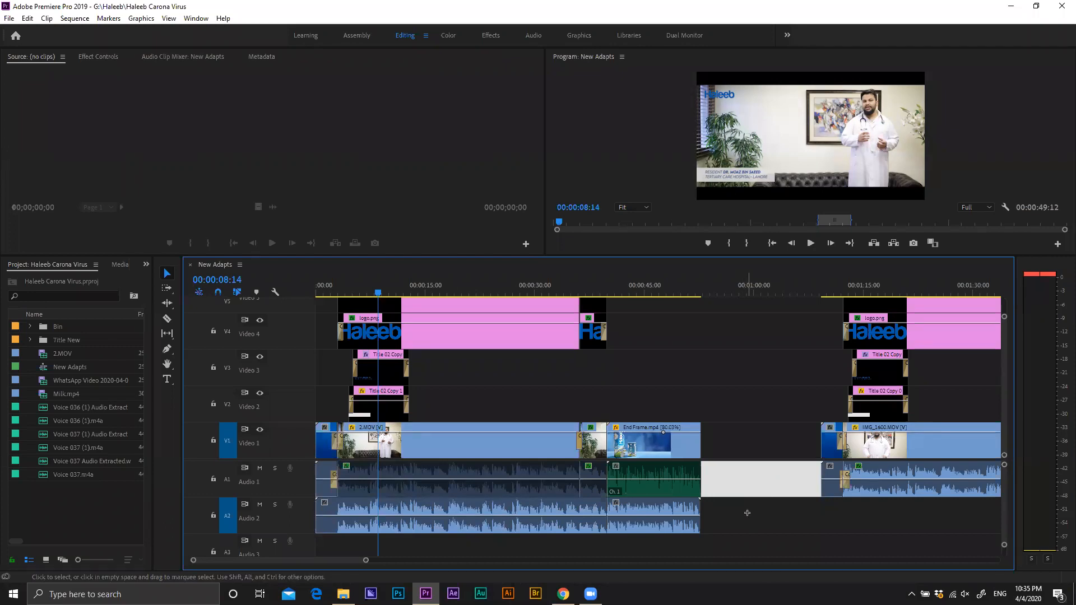
left_click_drag(747, 513, 590, 536)
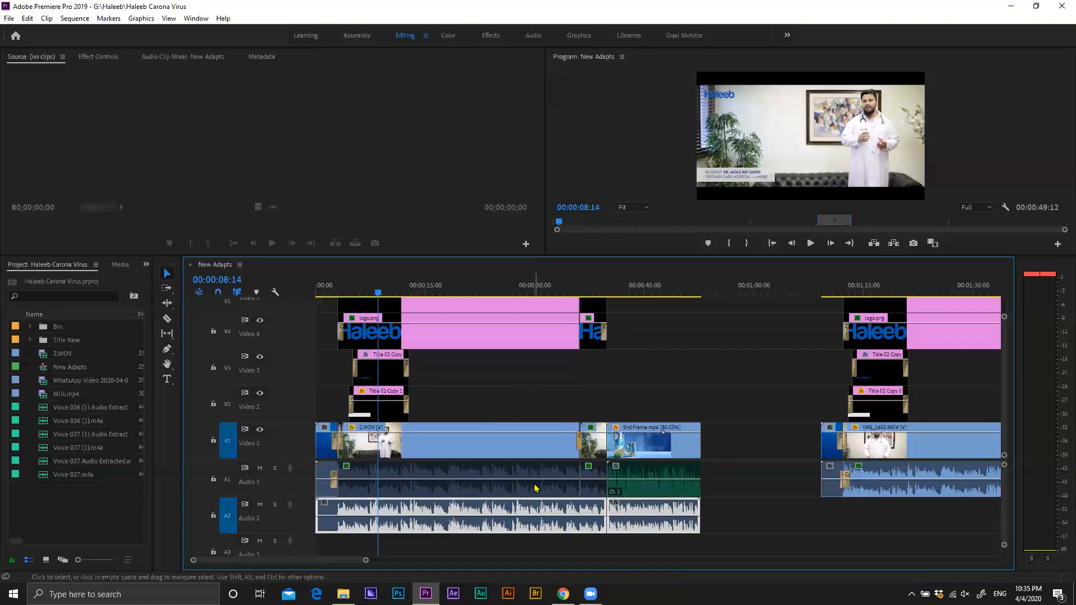
left_click(717, 498)
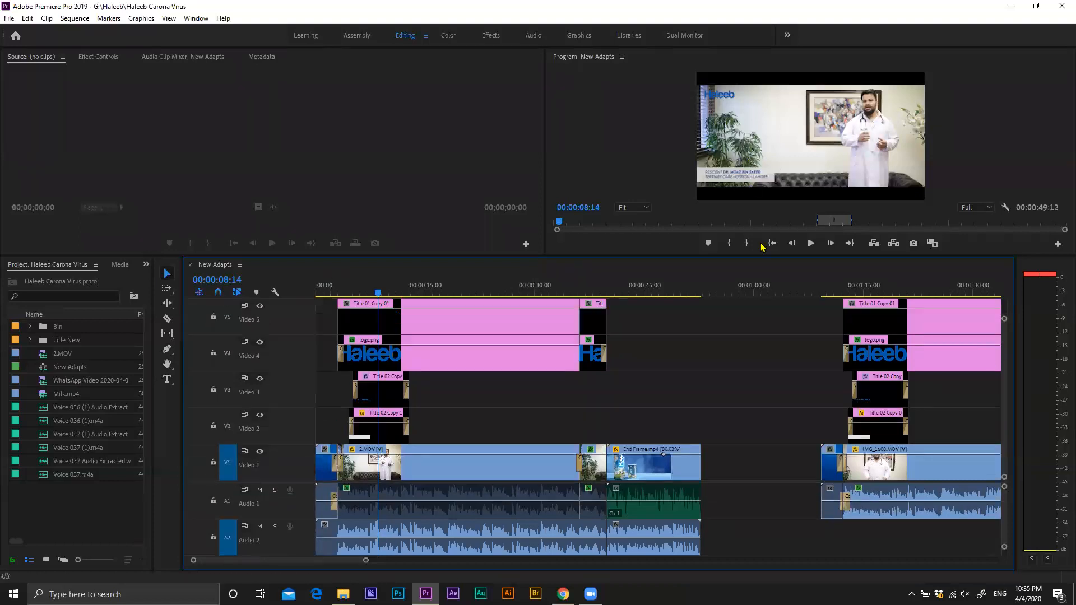
Step: Inspect the frame in the maximized Program Monitor, highlight the first video's stacked clips, and select Title 01 Copy 01 on Video 5
key("`")
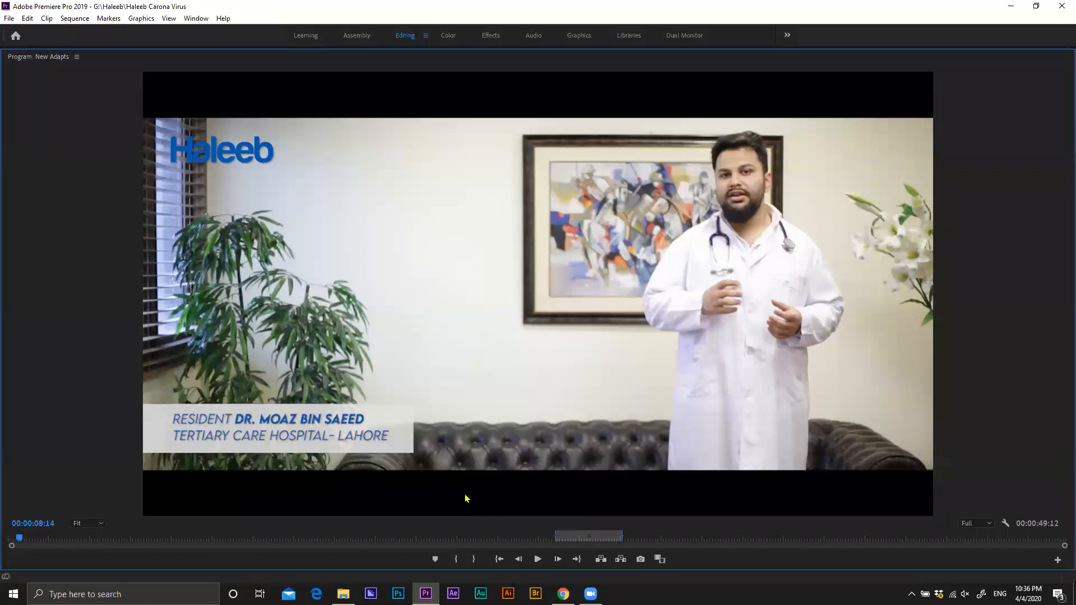
key("grave")
left_click_drag(746, 325, 328, 465)
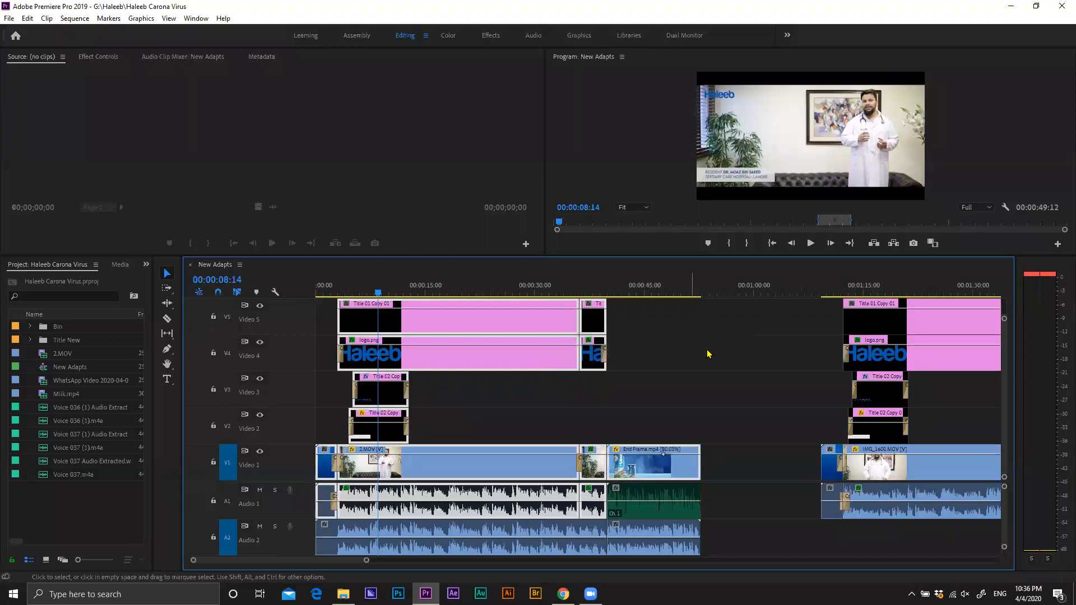
left_click(428, 325)
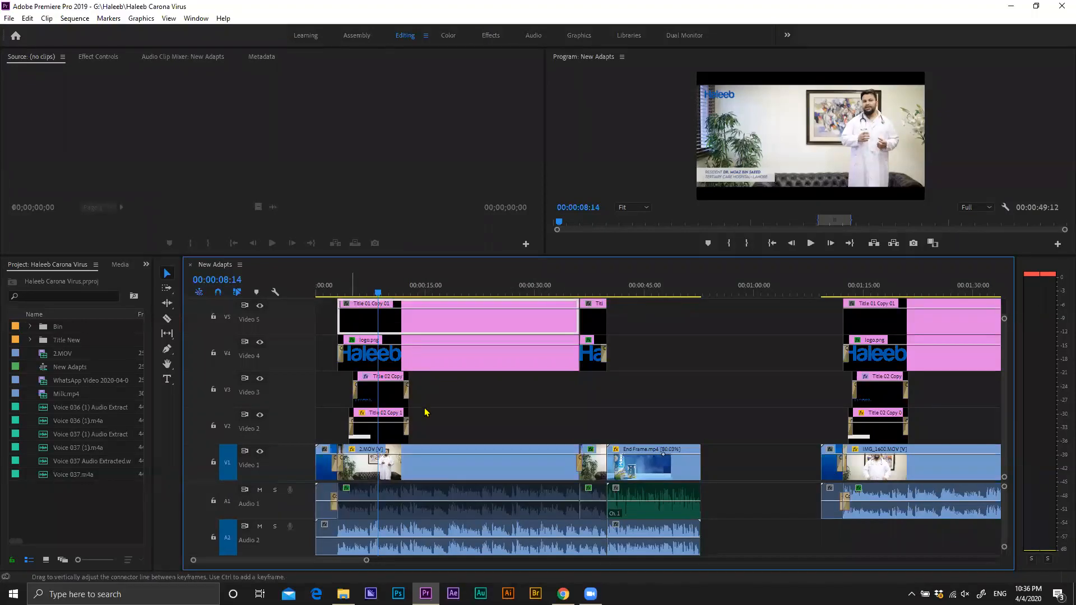
Step: Toggle the Video 5 track output off and on, then inspect the frame in the maximized Program Monitor
left_click(262, 312)
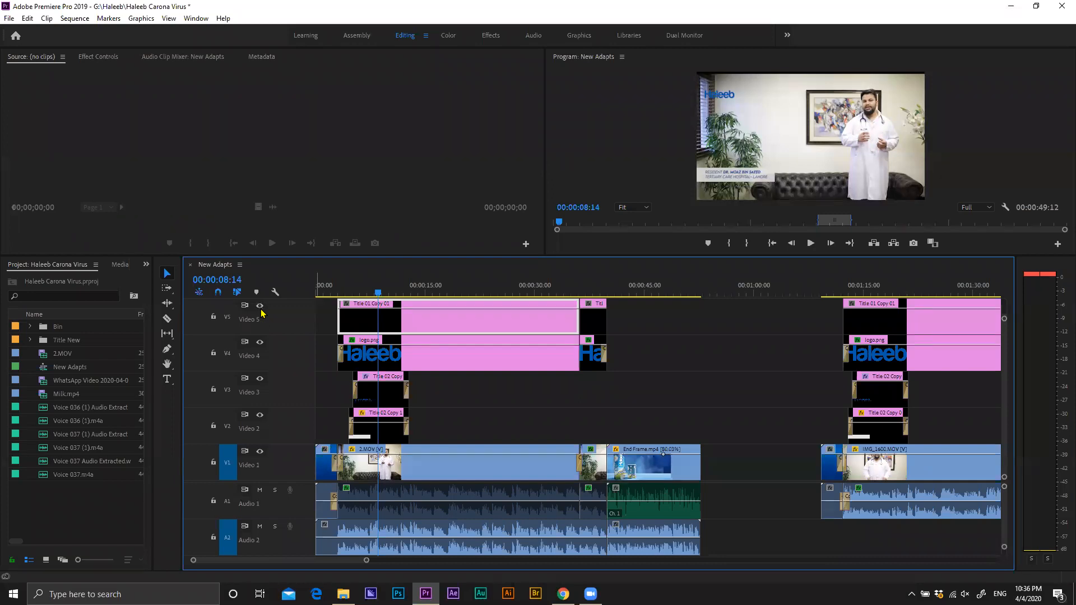
left_click(262, 312)
left_click(261, 312)
key("grave")
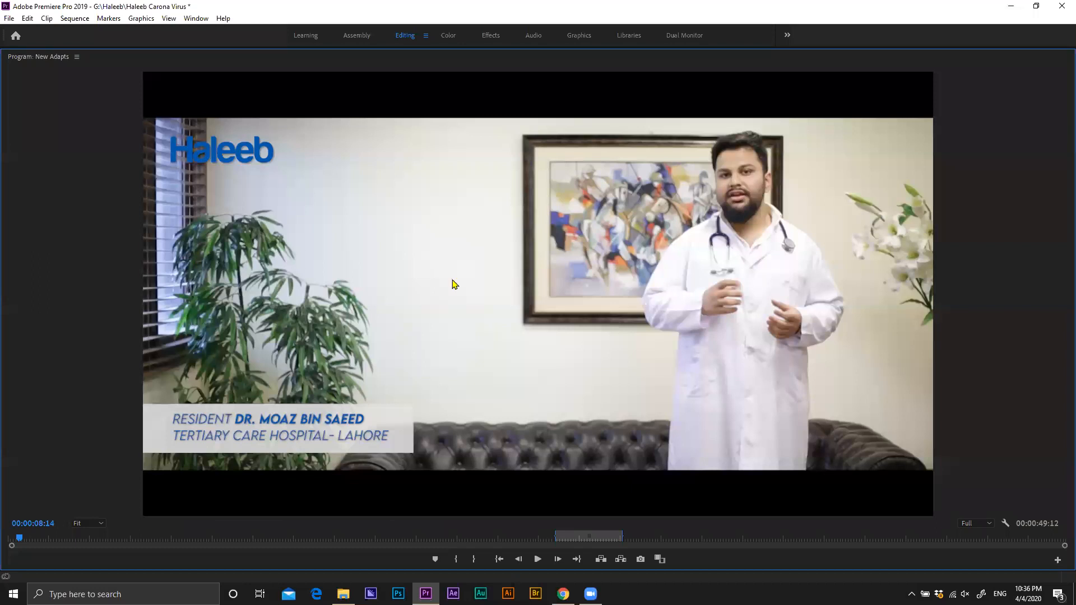
key("grave")
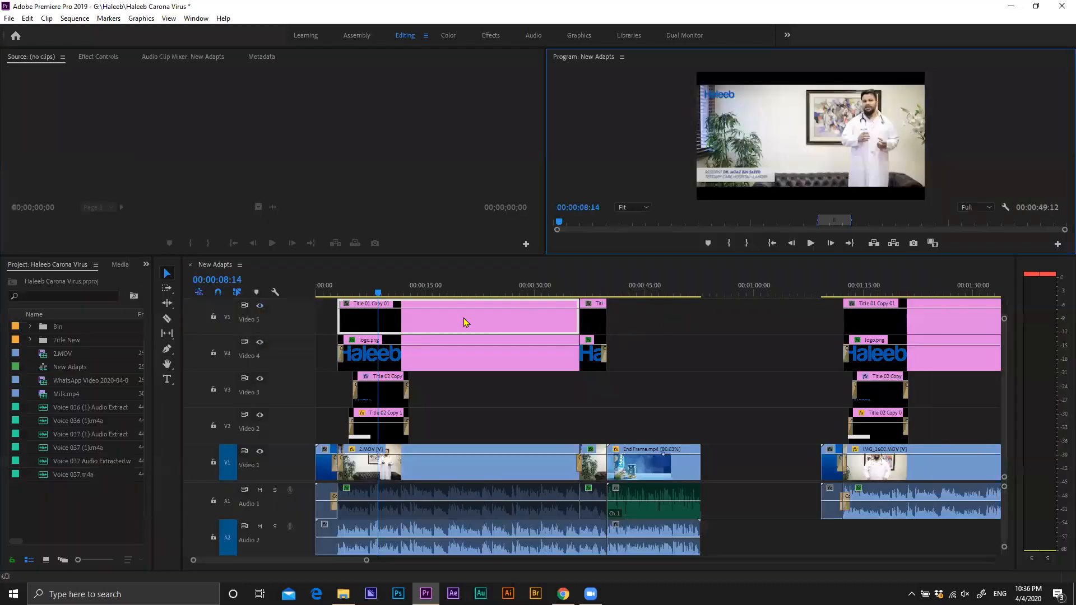
Step: Select the first logo.png clip on Video 4 and inspect the frame in the maximized Program Monitor
left_click(517, 307)
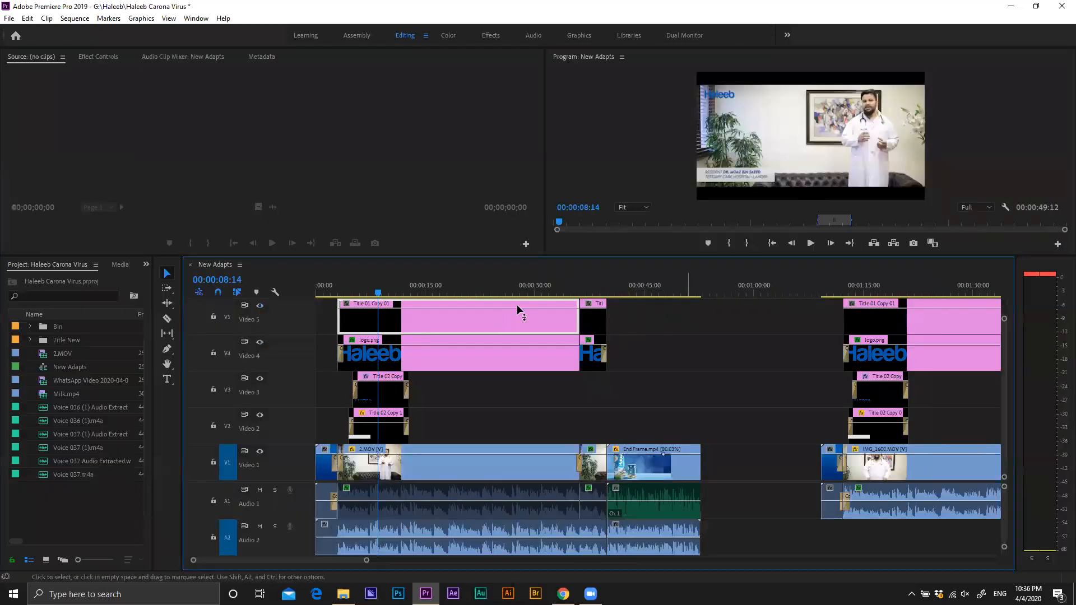
left_click(741, 352)
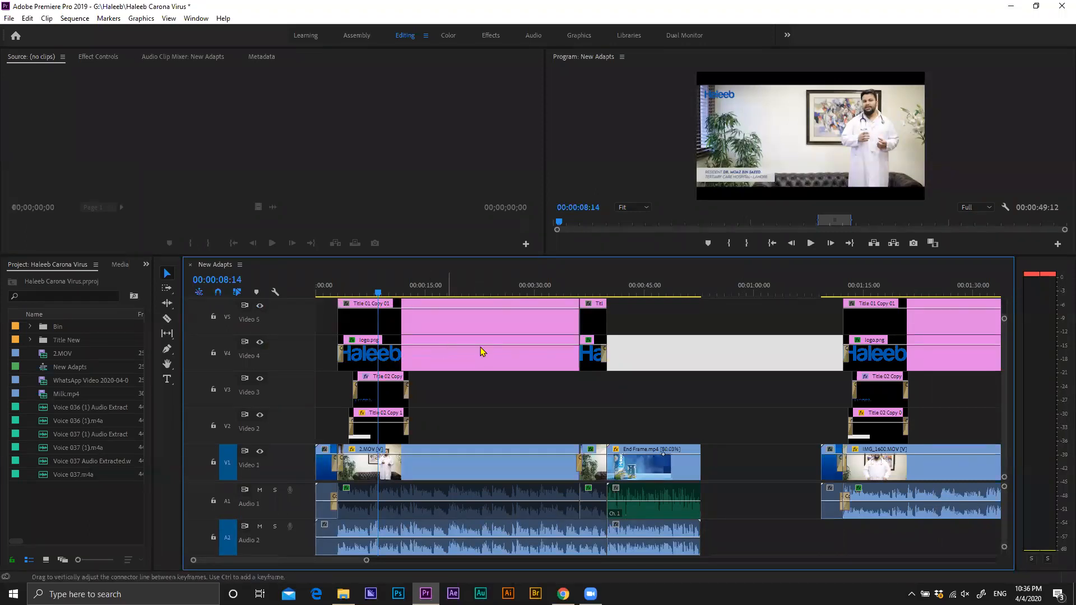
left_click(475, 365)
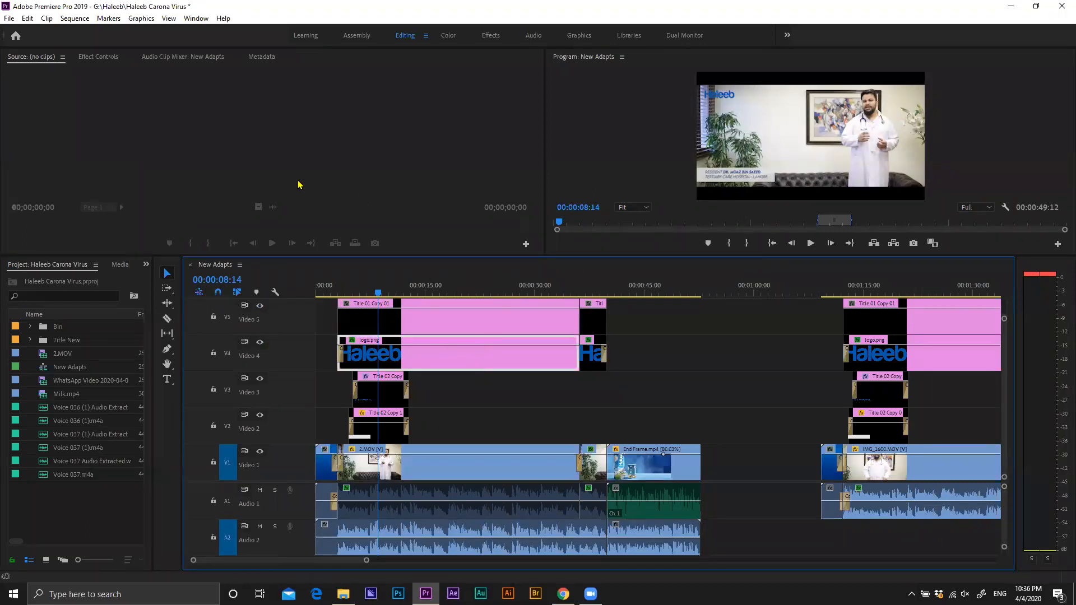
key("grave")
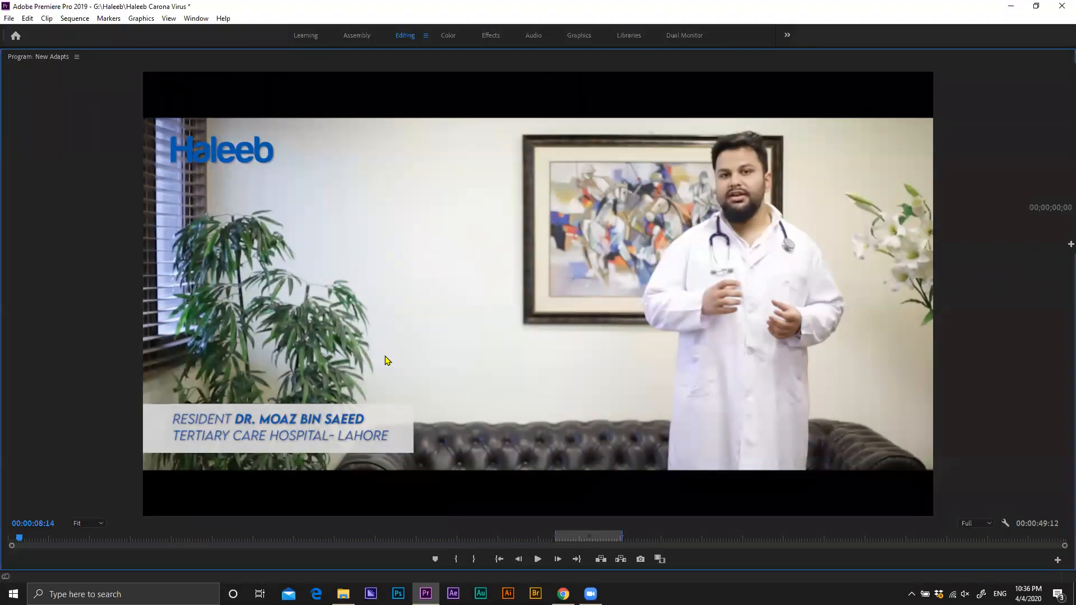
key("grave")
Step: Disable and re-enable the first logo.png clip on Video 4, then check the logo in the maximized Program Monitor
left_click(370, 356)
key("shift+e")
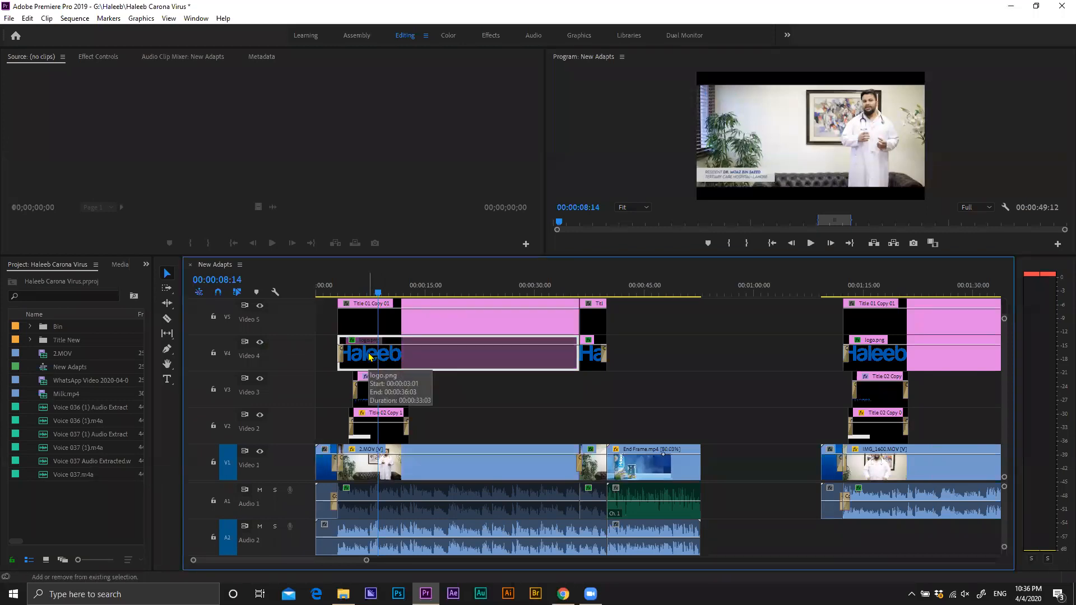
key("shift+e")
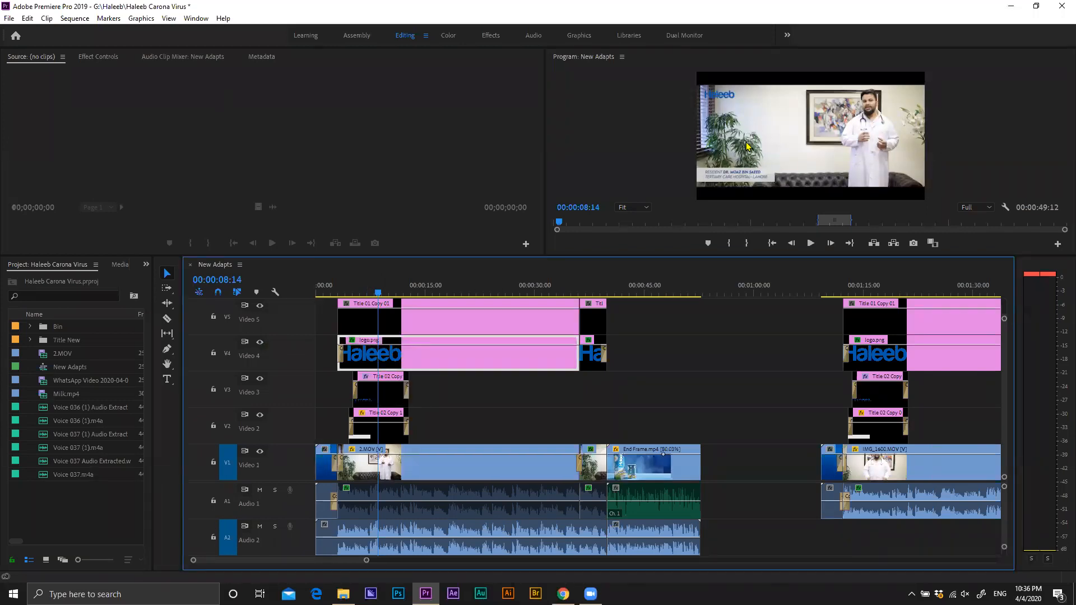
key("grave")
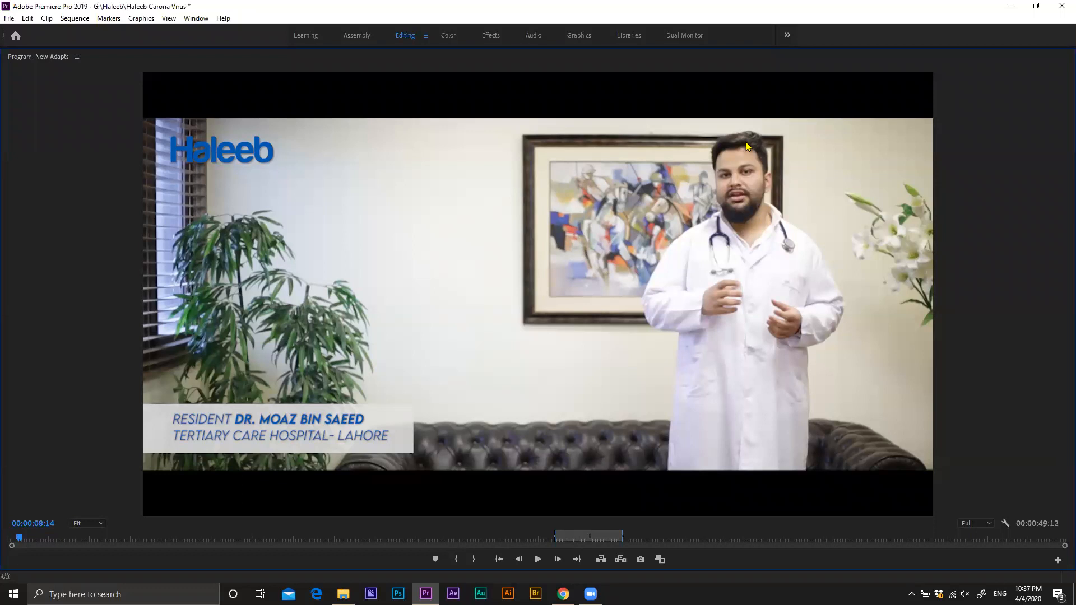
key("grave")
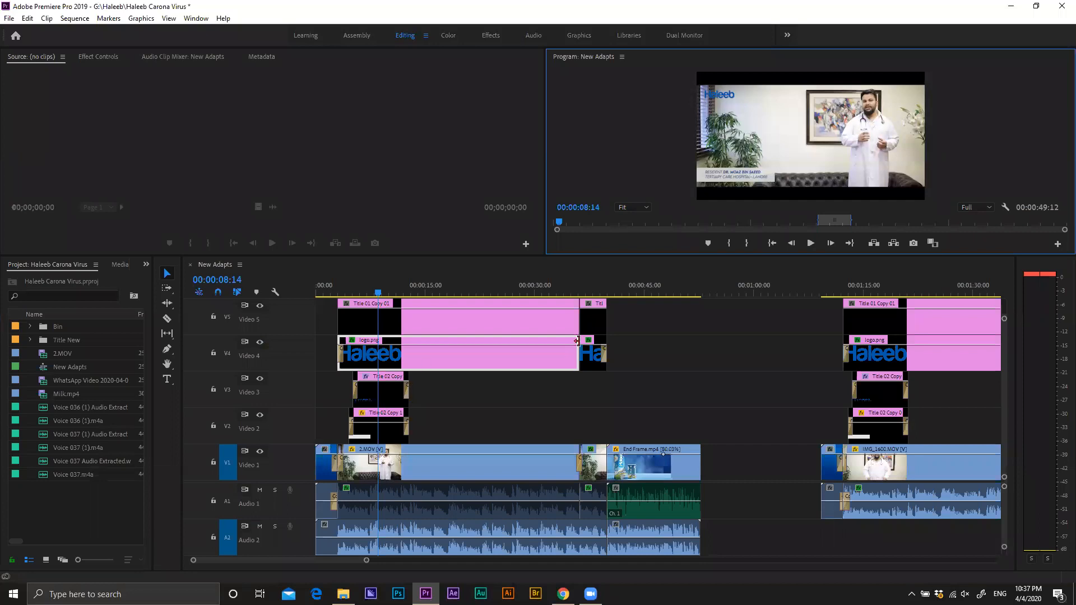
Step: Inspect the doctor's name caption in the maximized Program Monitor and select the first Title 02 clip on Video 3
left_click(387, 401)
key("grave")
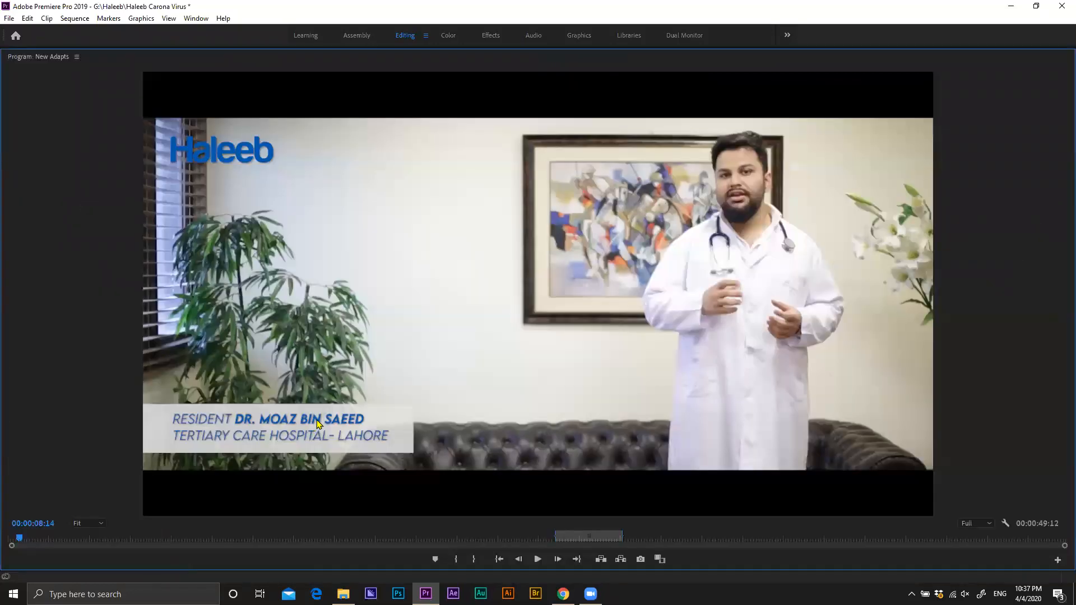
key("grave")
left_click(470, 395)
left_click_drag(451, 386, 382, 395)
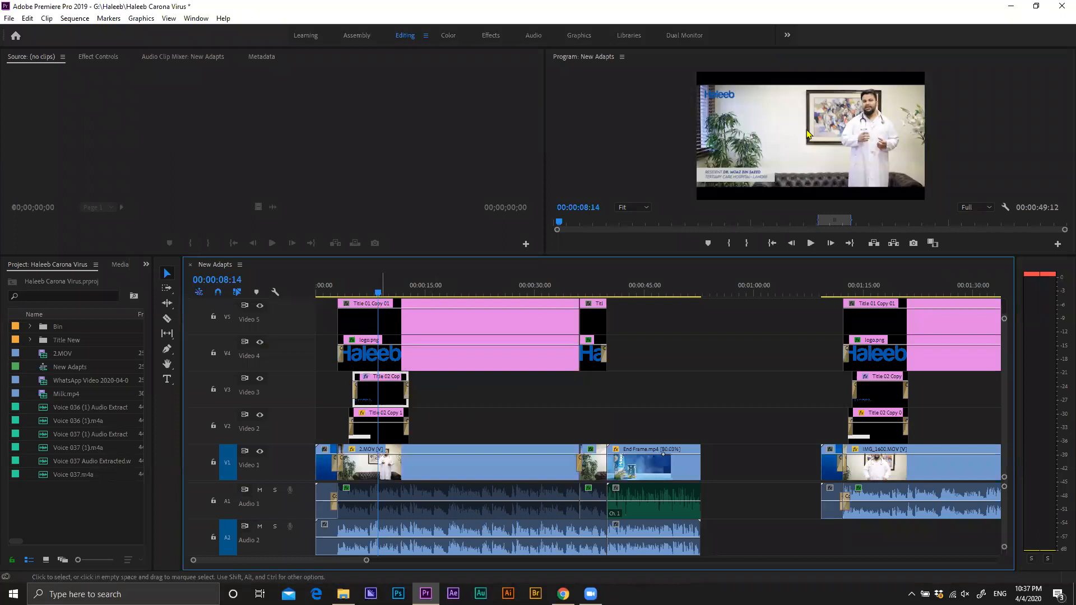
Step: Hide the Video 3 track, then undo and redo the change to compare the caption text in the maximized Program Monitor
left_click(260, 378)
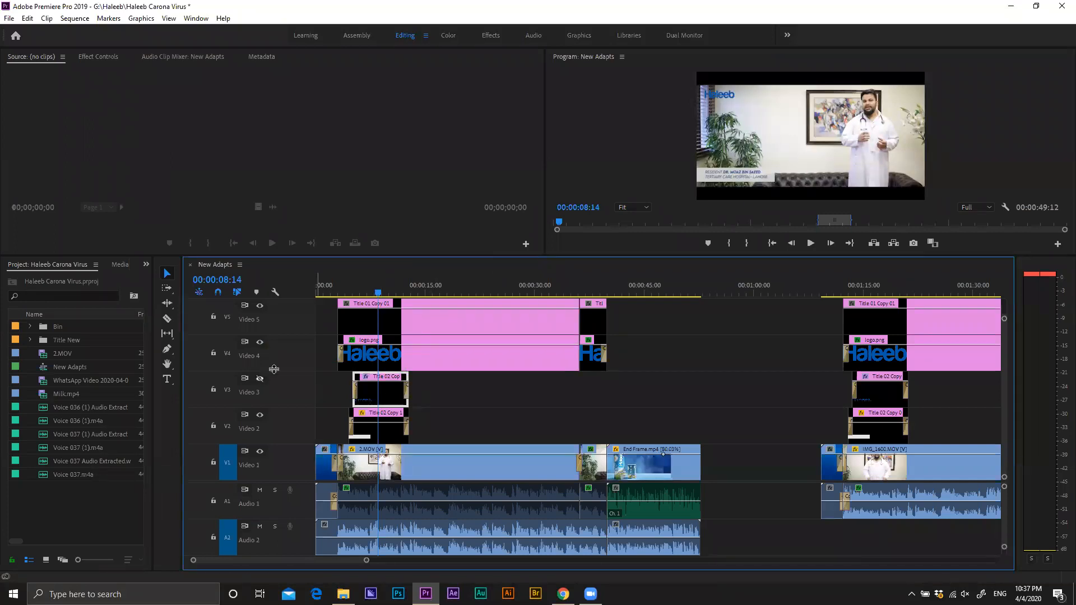
key("grave")
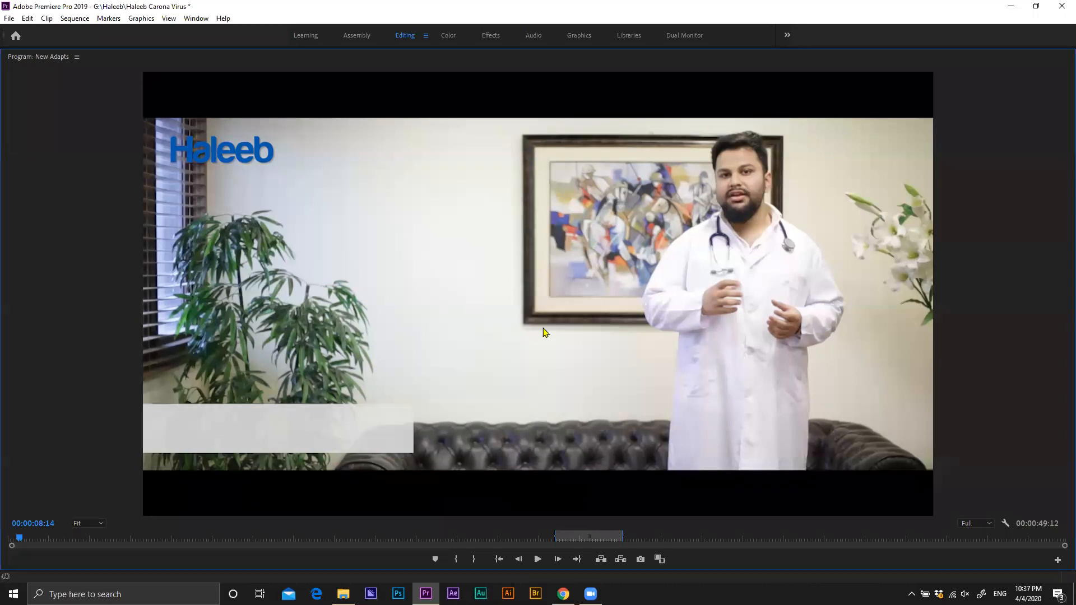
key("ctrl+z")
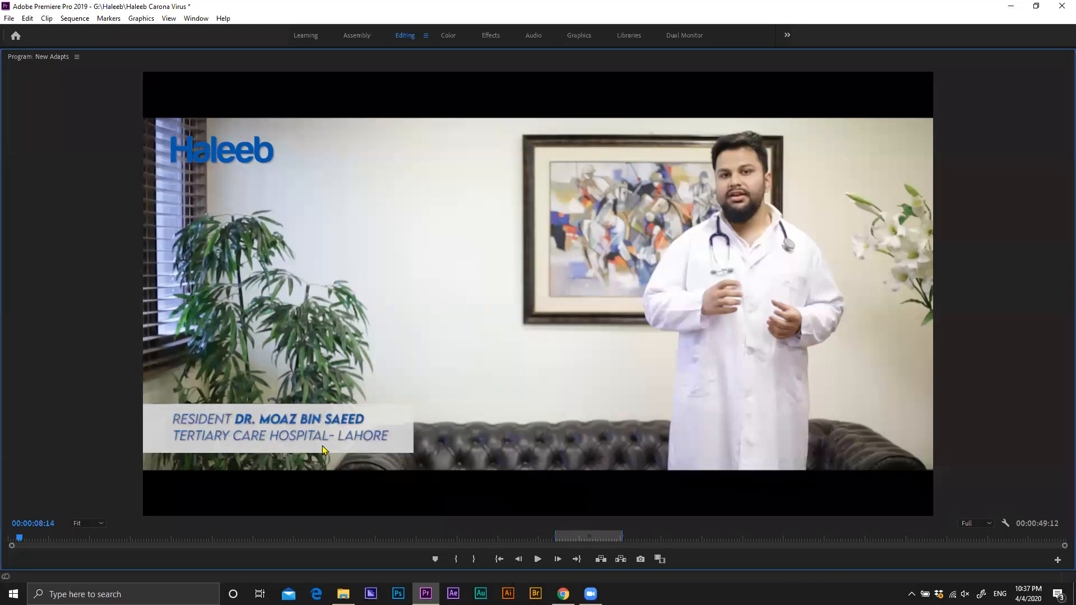
key("ctrl+shift+z")
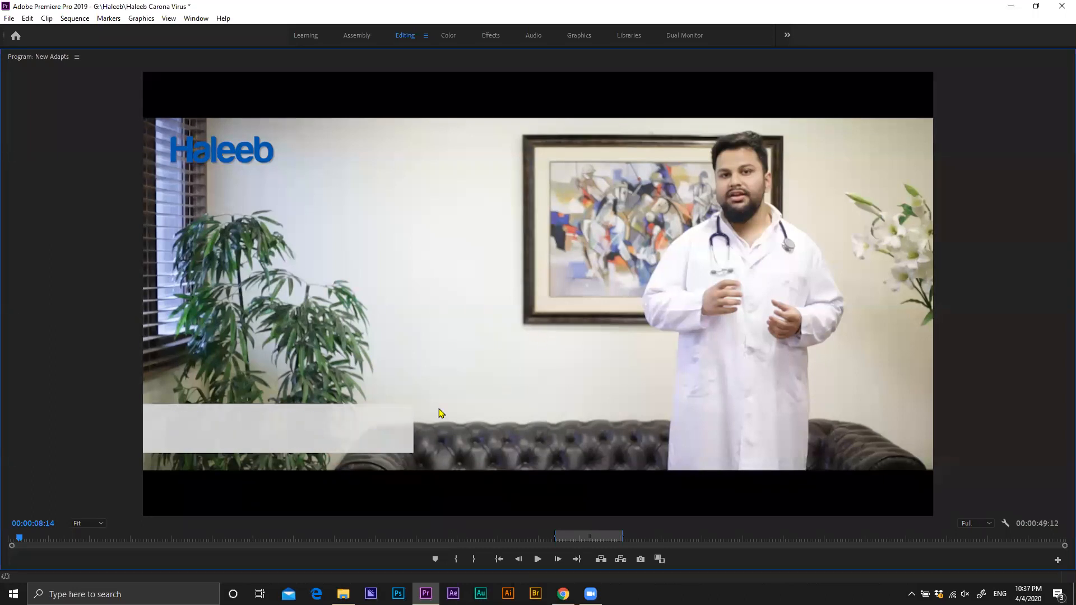
key("ctrl+z")
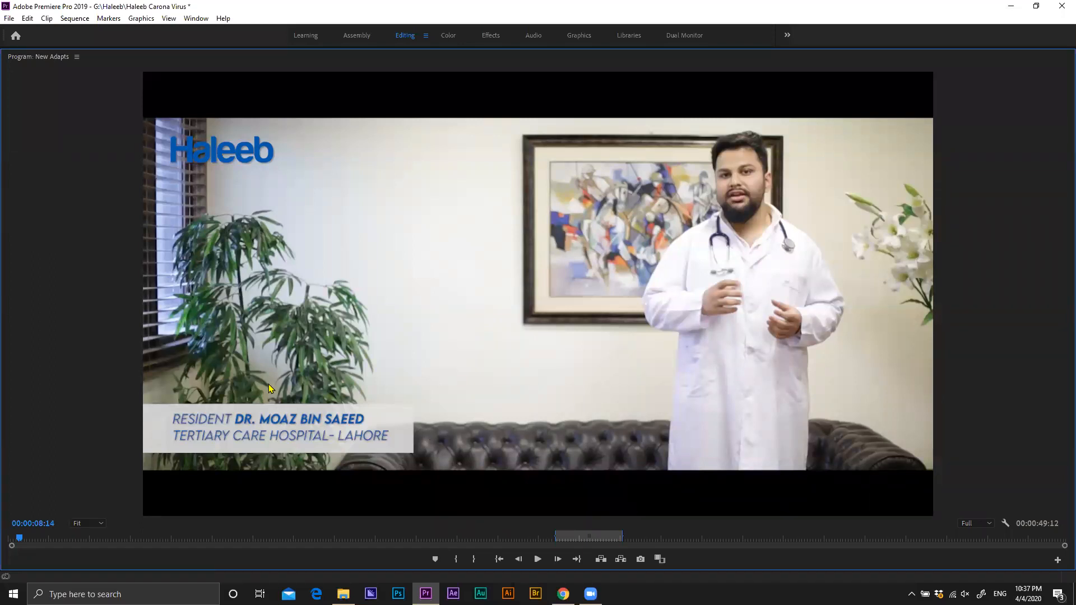
key("grave")
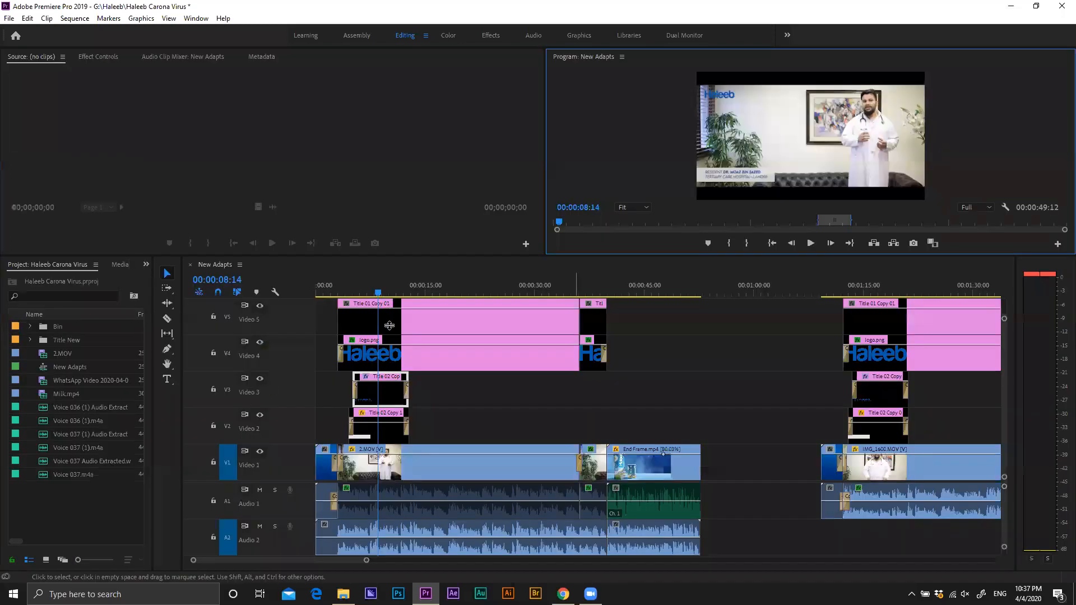
Step: Toggle the Video 3 track output off and on to compare the frame with and without the caption text
left_click(259, 401)
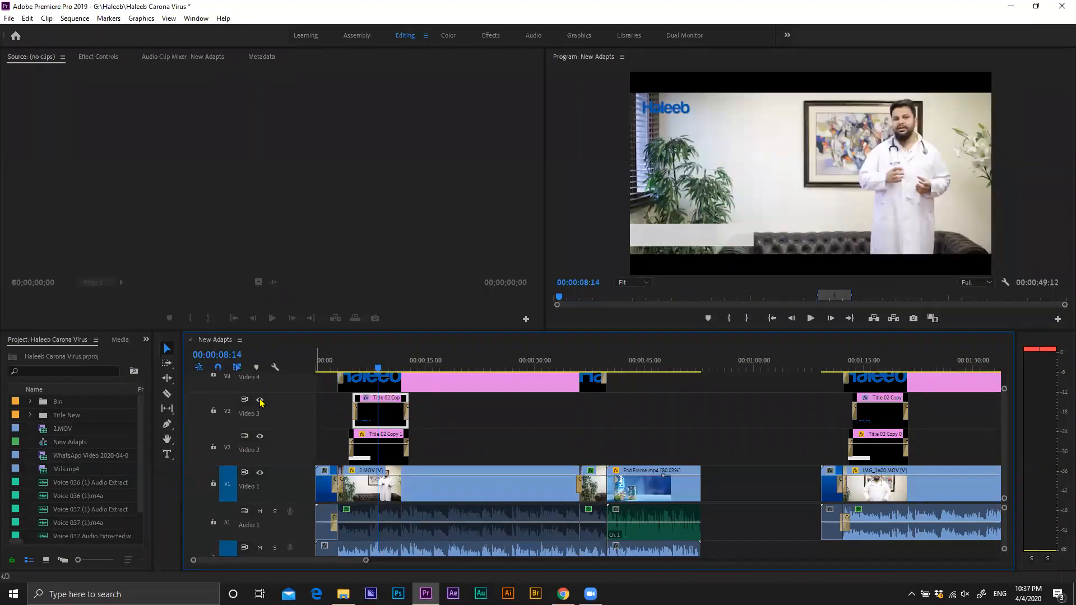
left_click(260, 401)
left_click(259, 401)
left_click(259, 400)
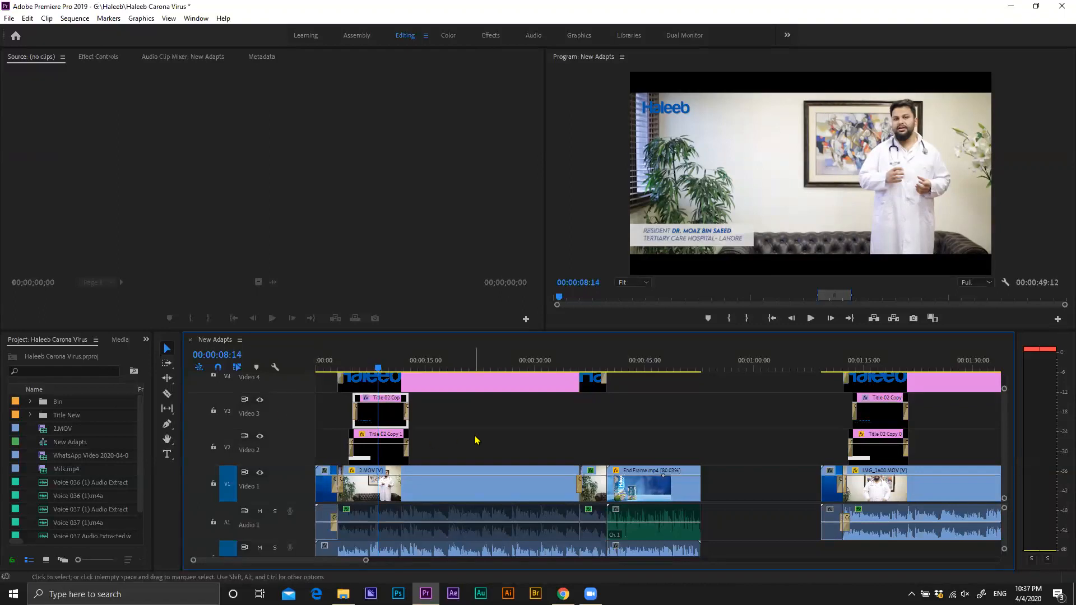
Step: Select the first Title 02 clip on Video 2 and repeatedly toggle that track's output to check the caption's background bar
left_click(363, 450)
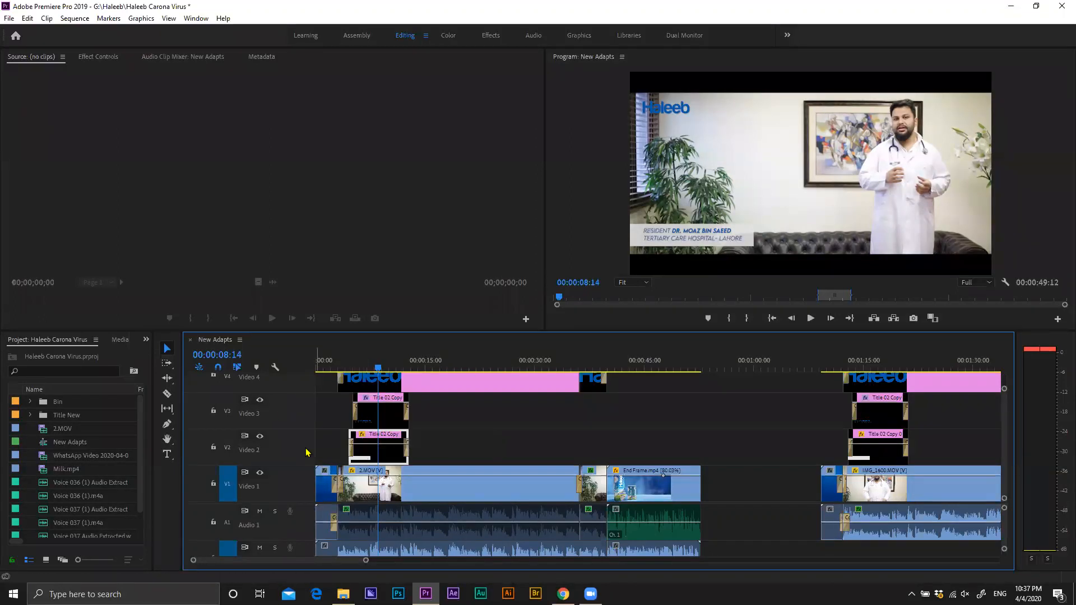
left_click(259, 436)
left_click(260, 437)
left_click(260, 436)
left_click(260, 437)
left_click(260, 437)
left_click(260, 437)
left_click(260, 440)
left_click(260, 440)
left_click(260, 441)
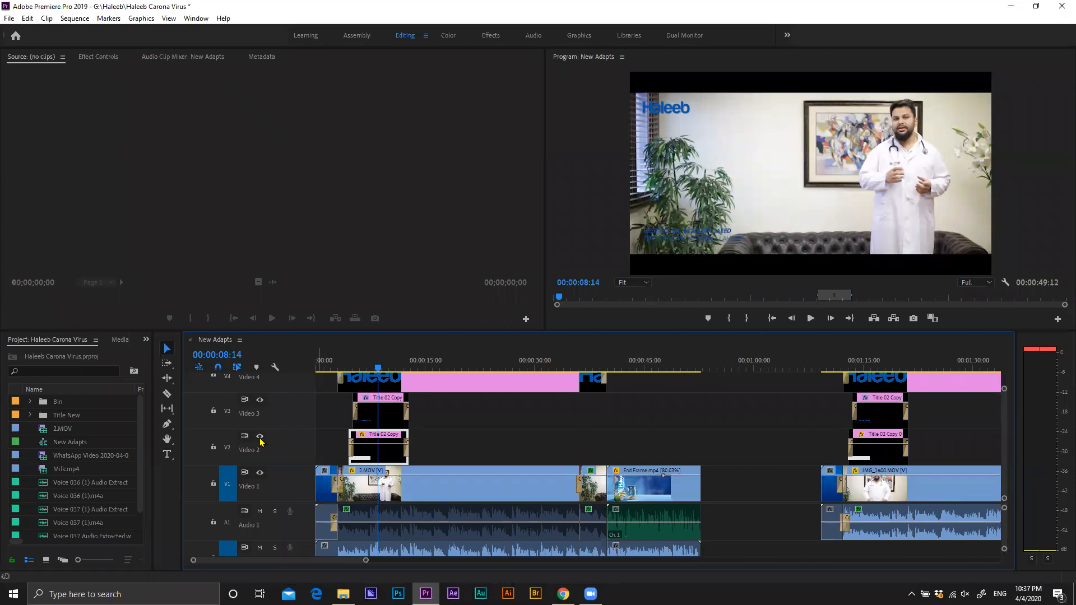
left_click(260, 440)
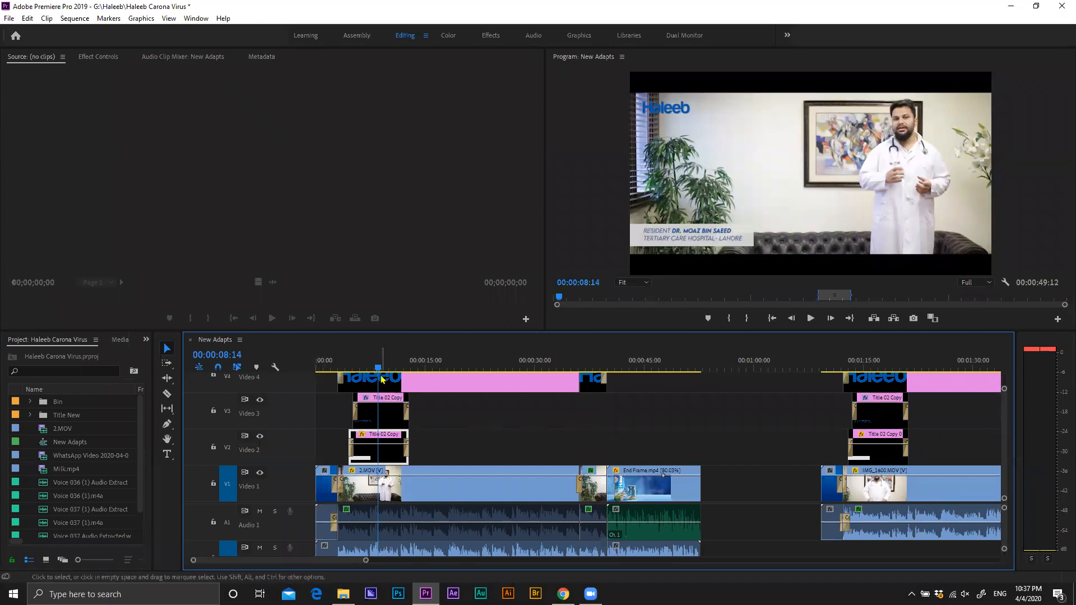
Step: Scrub back over the caption clips to 00:00:05:15 and select the 2.MOV clip on Video 1
left_click_drag(379, 367, 358, 382)
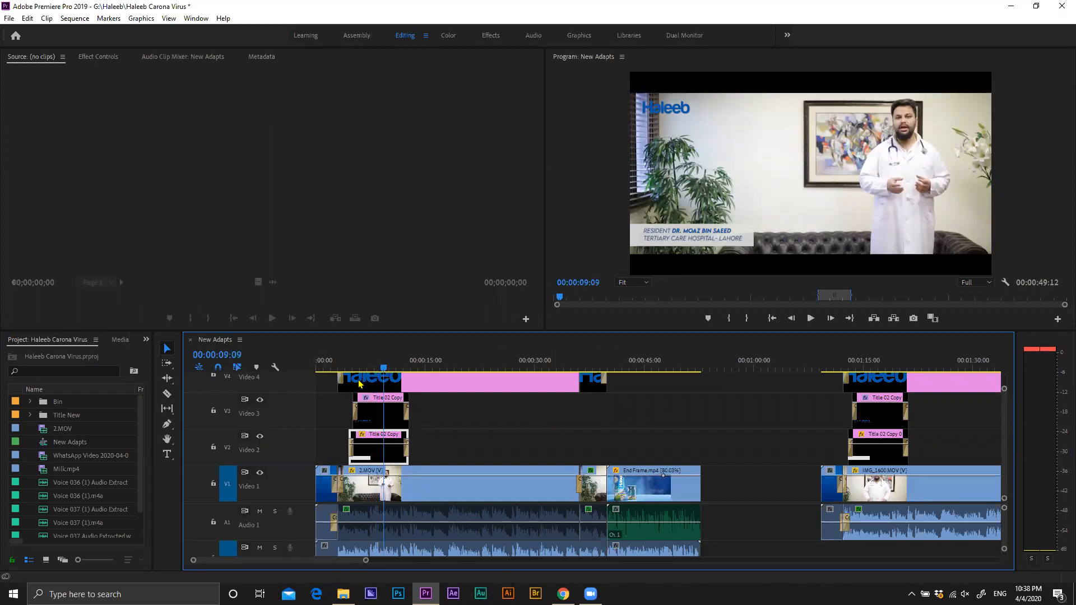
key("space")
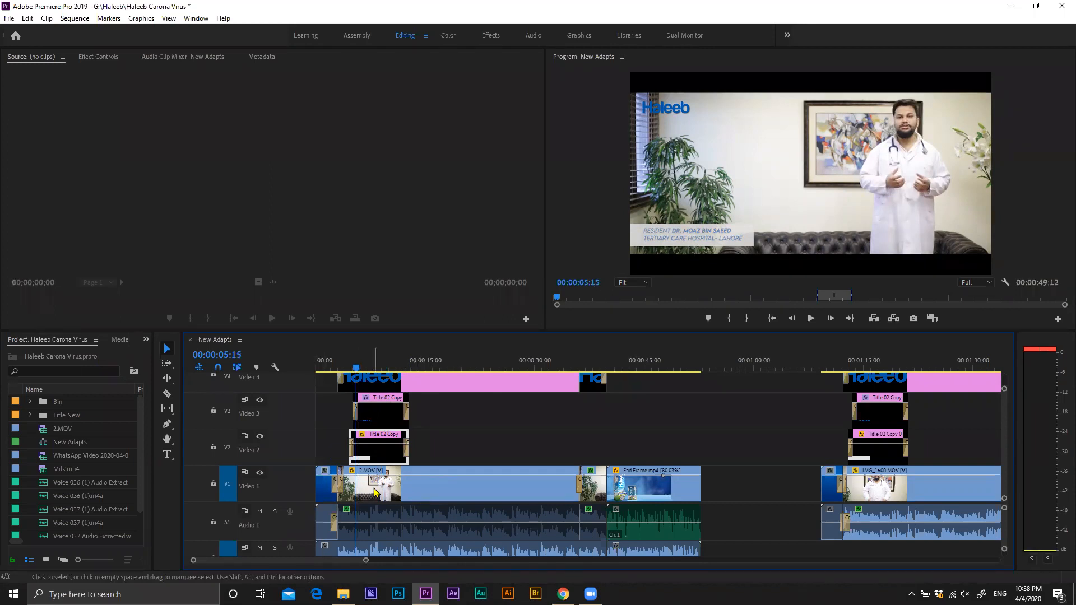
left_click(456, 491)
left_click(479, 436)
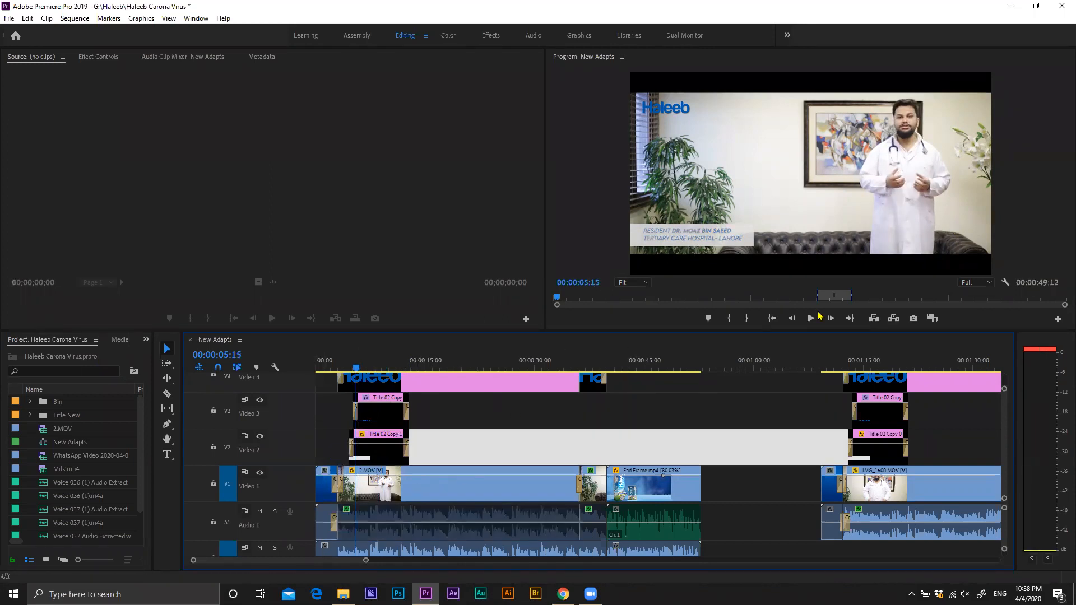
key("Delete")
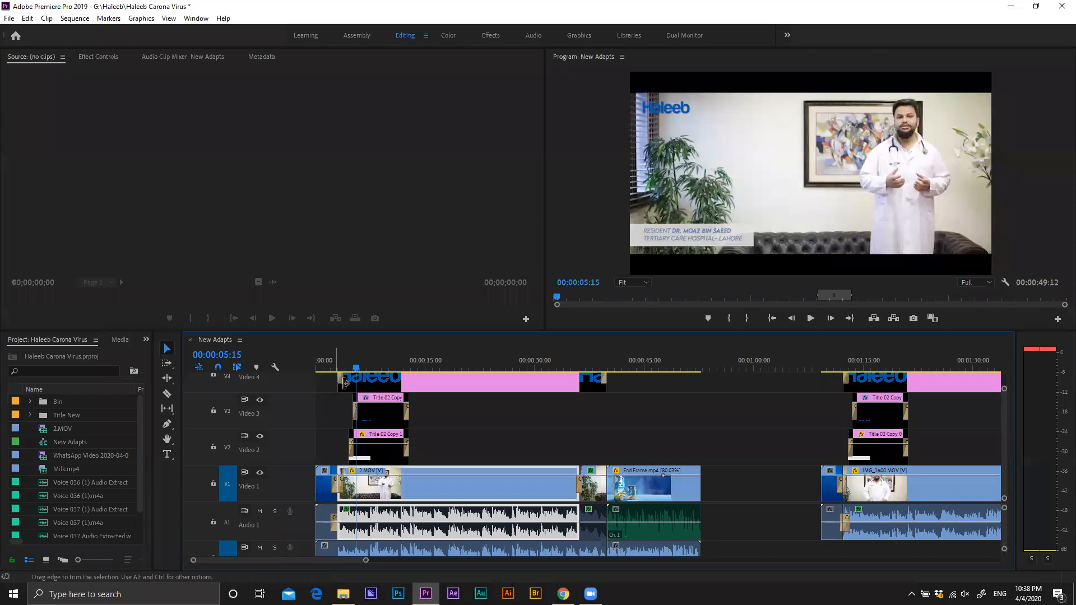
Step: Scrub through the HOME REMEDIES opening clip from the start of the sequence at a closer timeline zoom
key("equal")
key("equal")
left_click(333, 369)
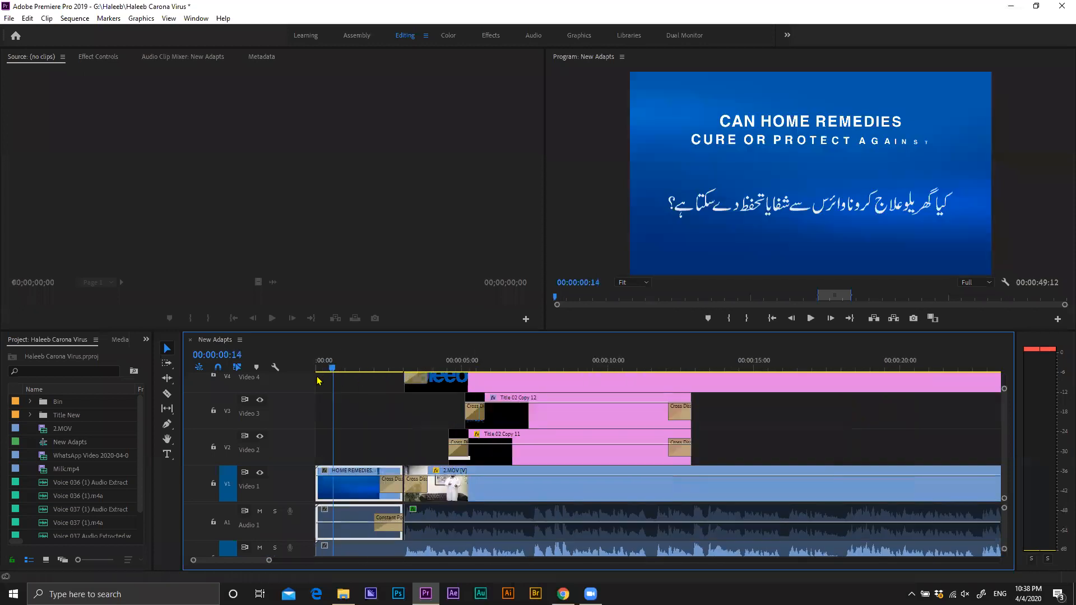
key("Home")
left_click_drag(333, 386, 360, 404)
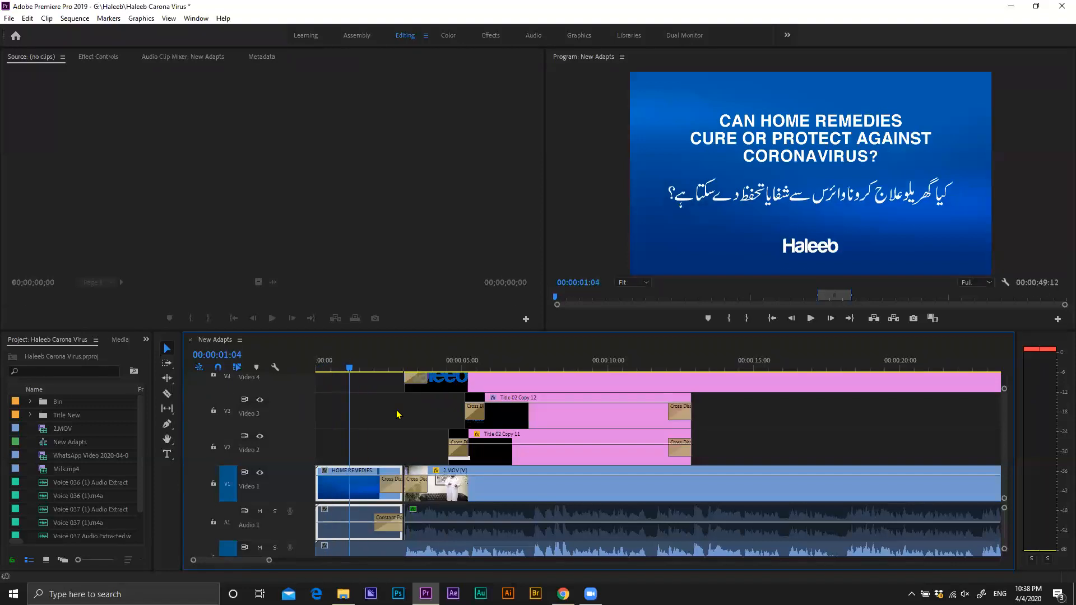
Step: Scrub the start of 2.MOV to 00:00:06:12 and select Title 02 Copy 12 and Title 02 Copy 11 together
left_click(452, 468)
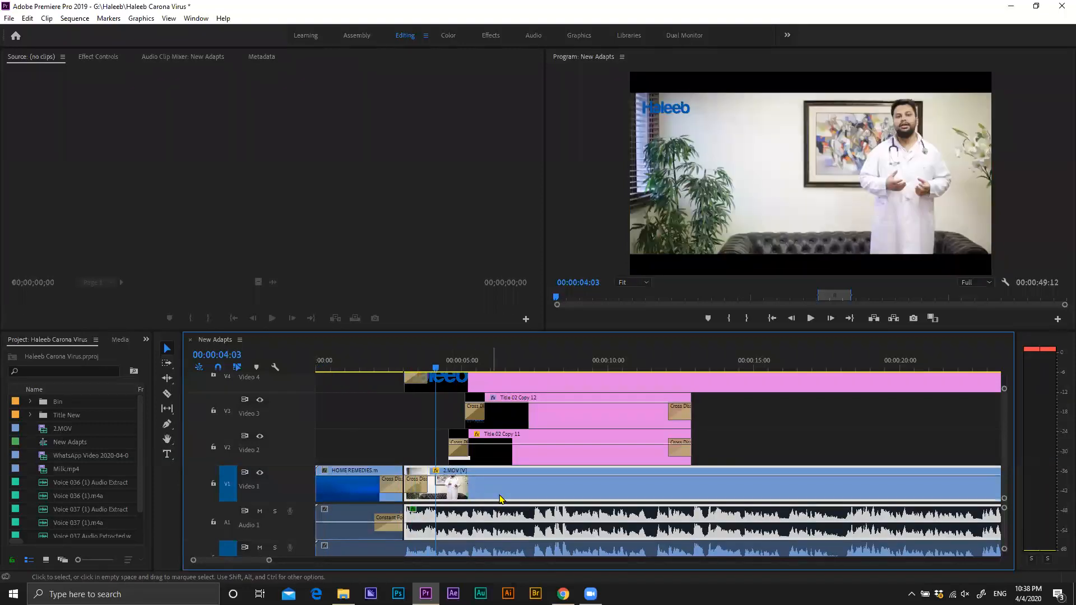
left_click(447, 369)
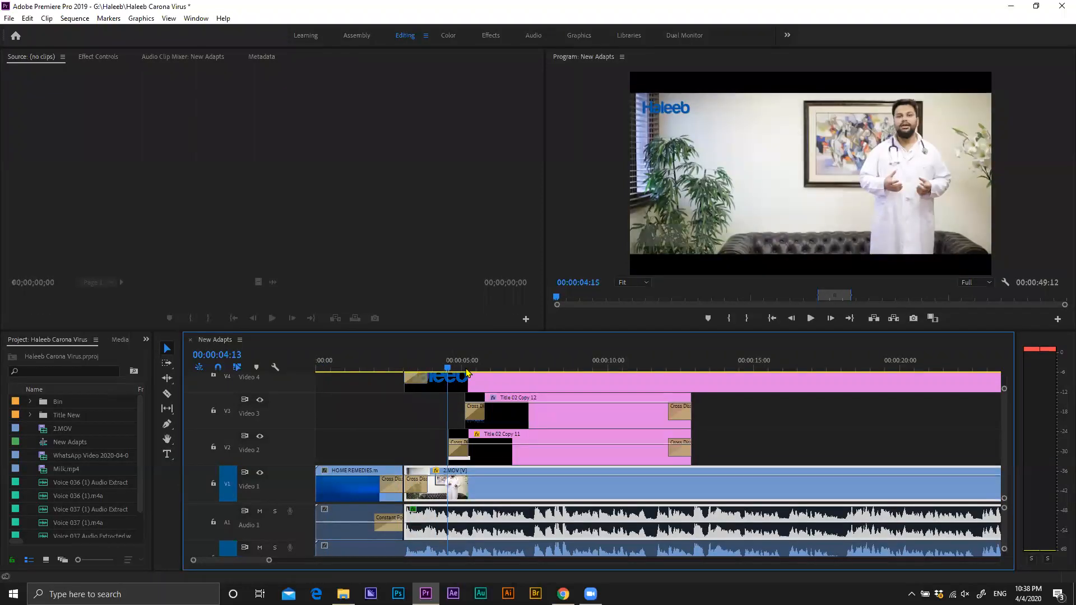
left_click_drag(638, 445, 583, 446)
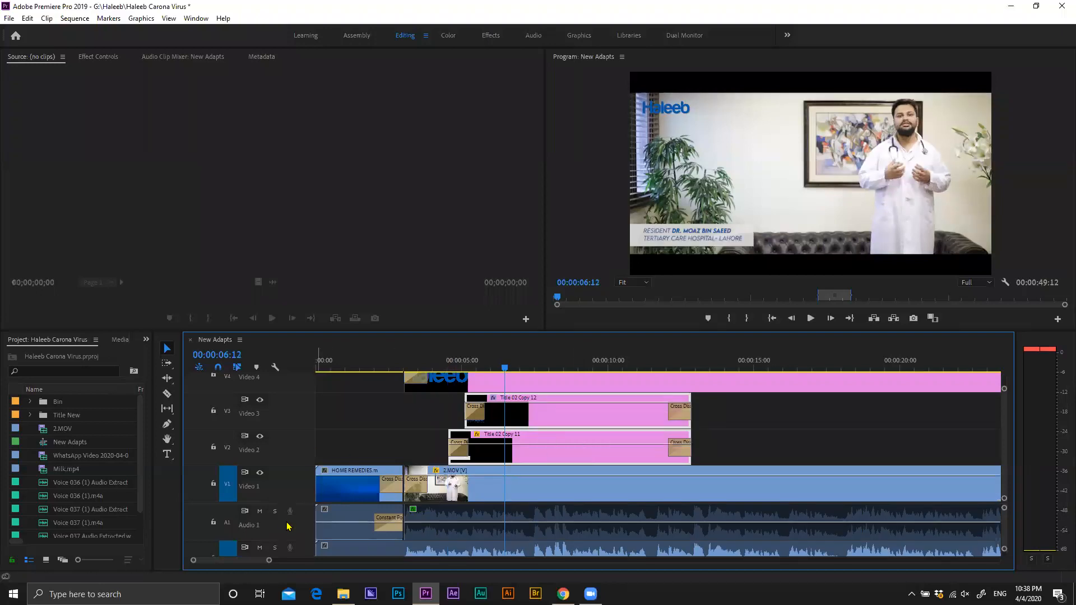
Step: Examine the stacked tracks in the maximized Timeline, selecting the first logo.png on Video 4 and Title 01 Copy 01 on Video 5
key("grave")
key("grave")
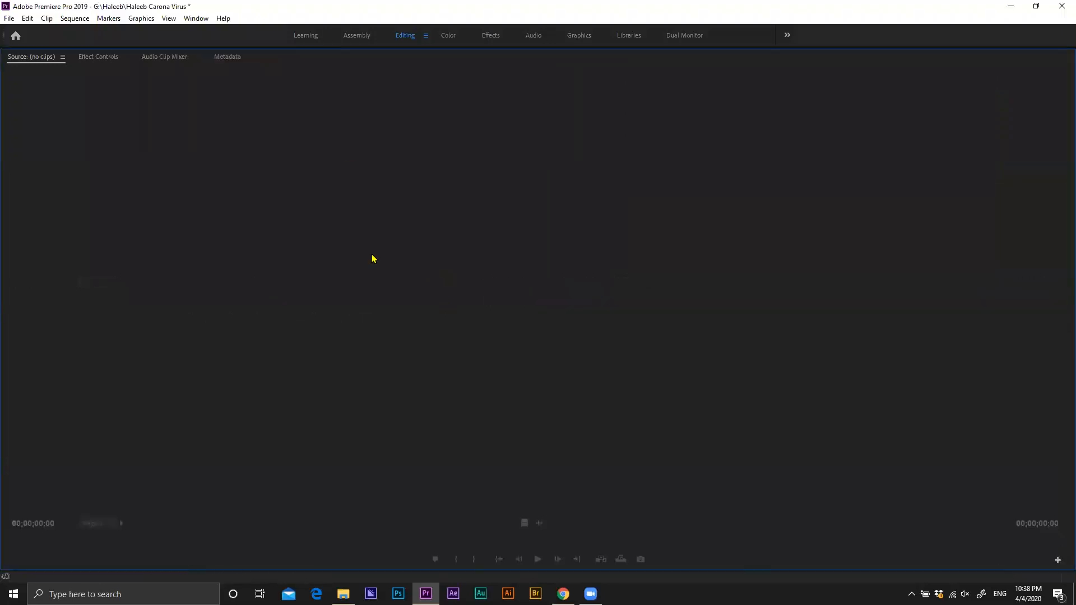
key("grave")
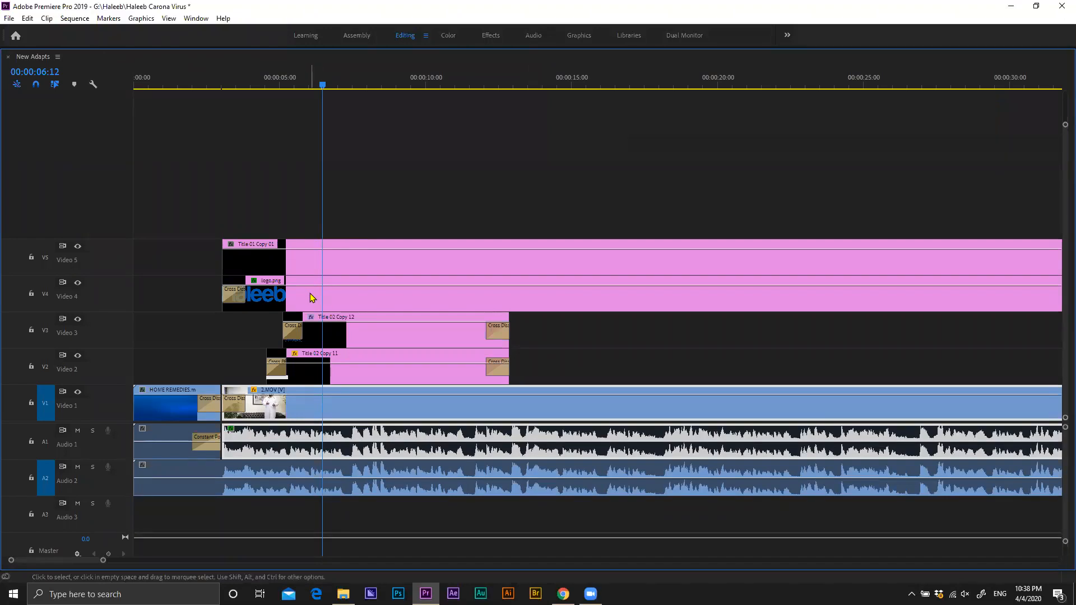
left_click(360, 280)
key("minus")
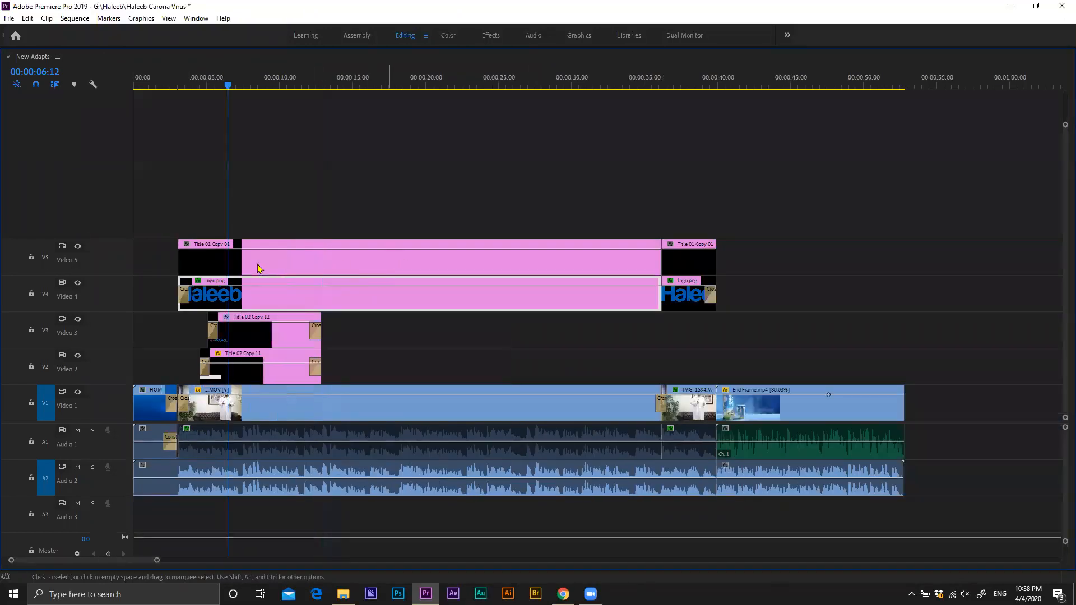
key("minus")
left_click(257, 265)
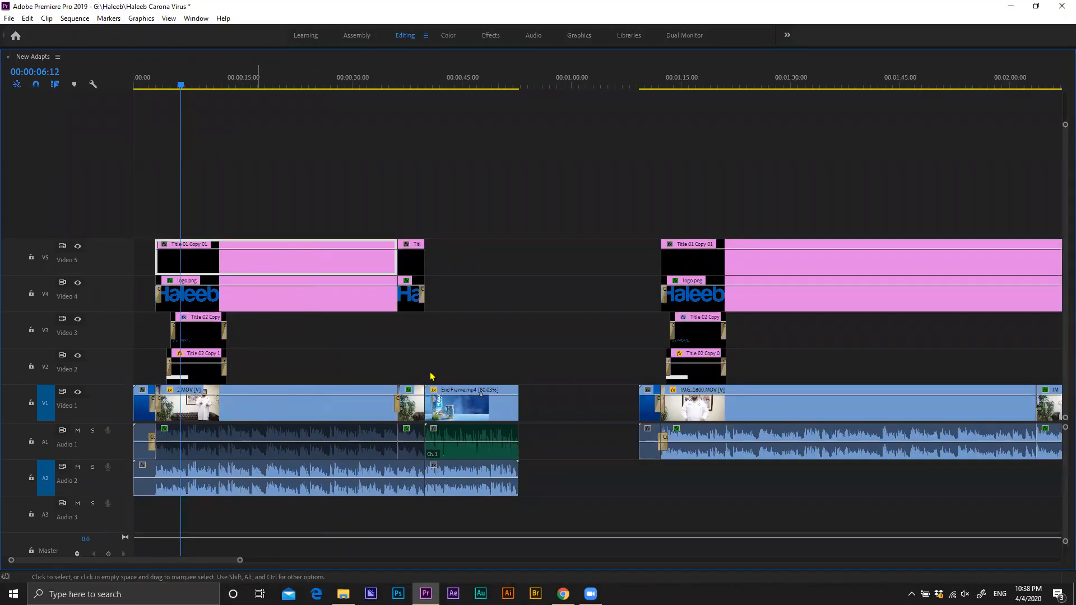
key("grave")
Step: Scrub the sequence from 00:00:09:01 to the second doctor shot at 00:00:38:23
left_click(383, 365)
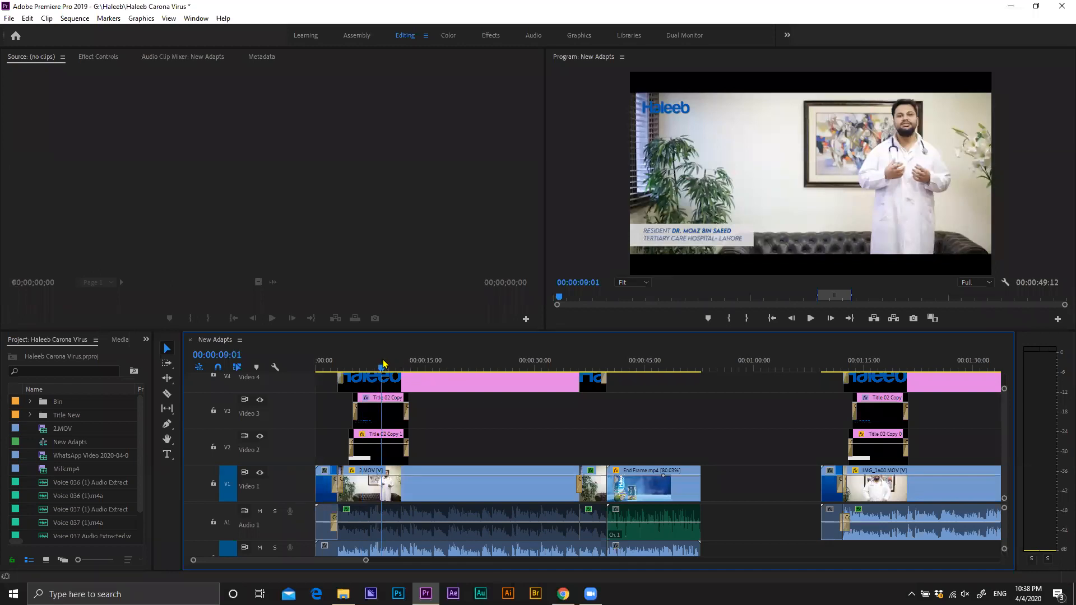
left_click(477, 440)
left_click_drag(449, 367, 600, 400)
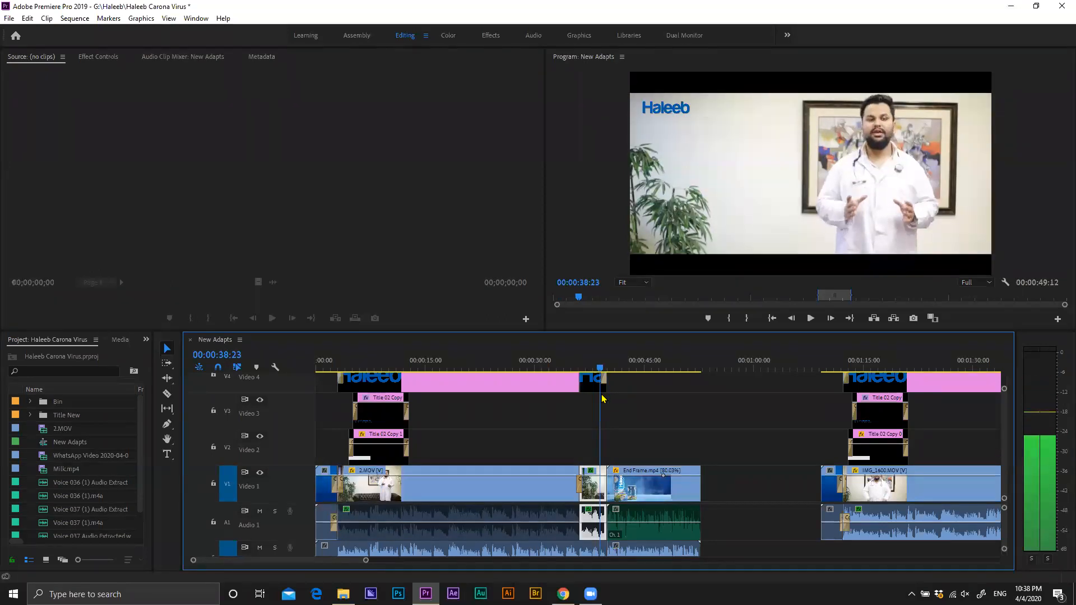
Step: Scrub and briefly play End Frame.mp4 to review its text and logo animation, leaving the playhead at 00:00:50:17
left_click_drag(617, 370, 659, 364)
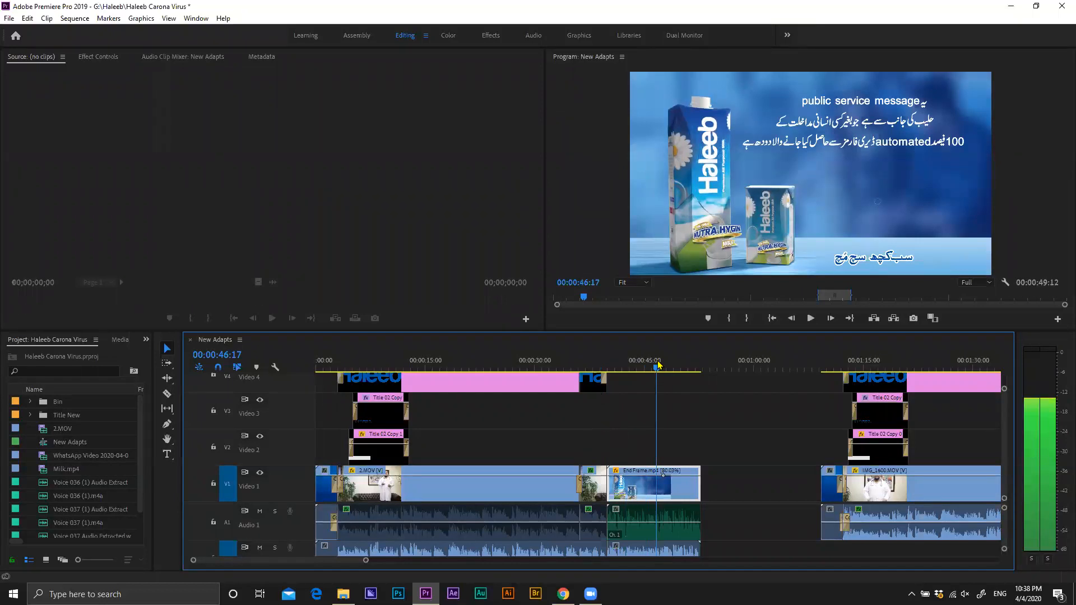
left_click(670, 365)
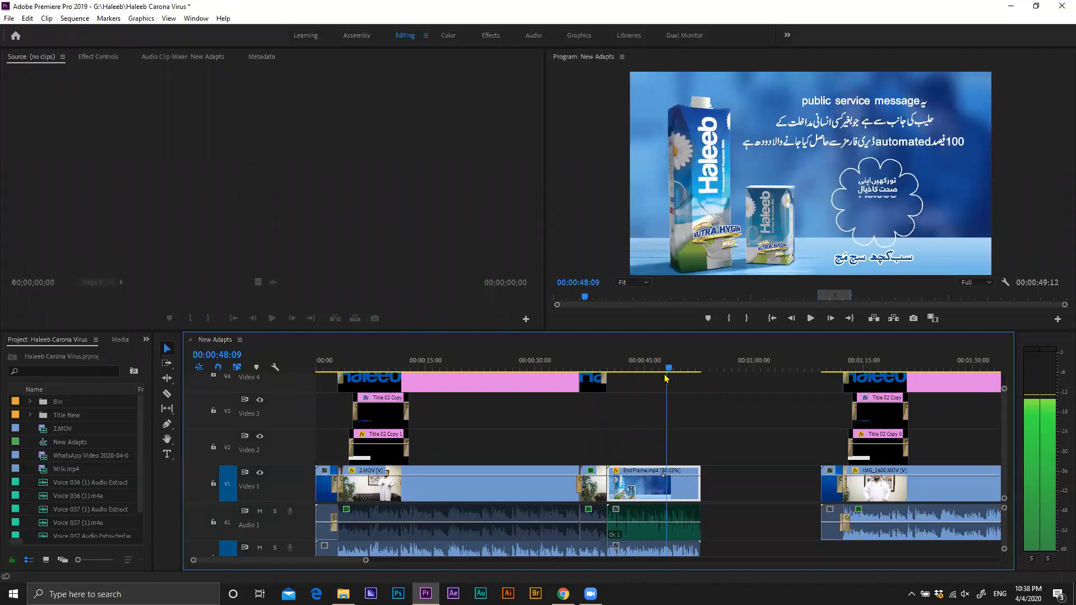
key("space")
key("space")
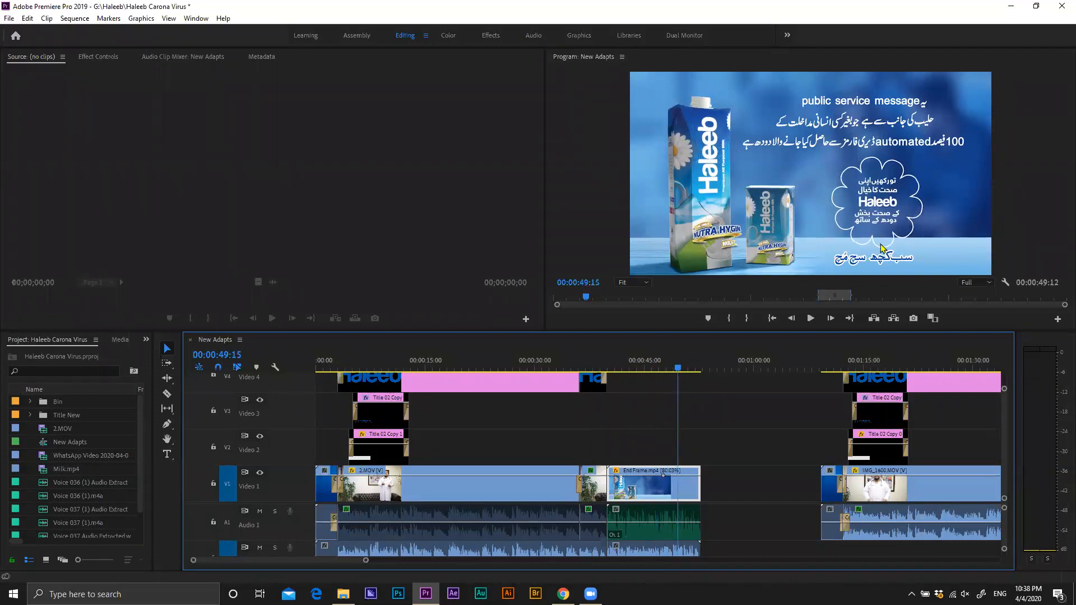
left_click(627, 368)
left_click_drag(620, 371, 693, 368)
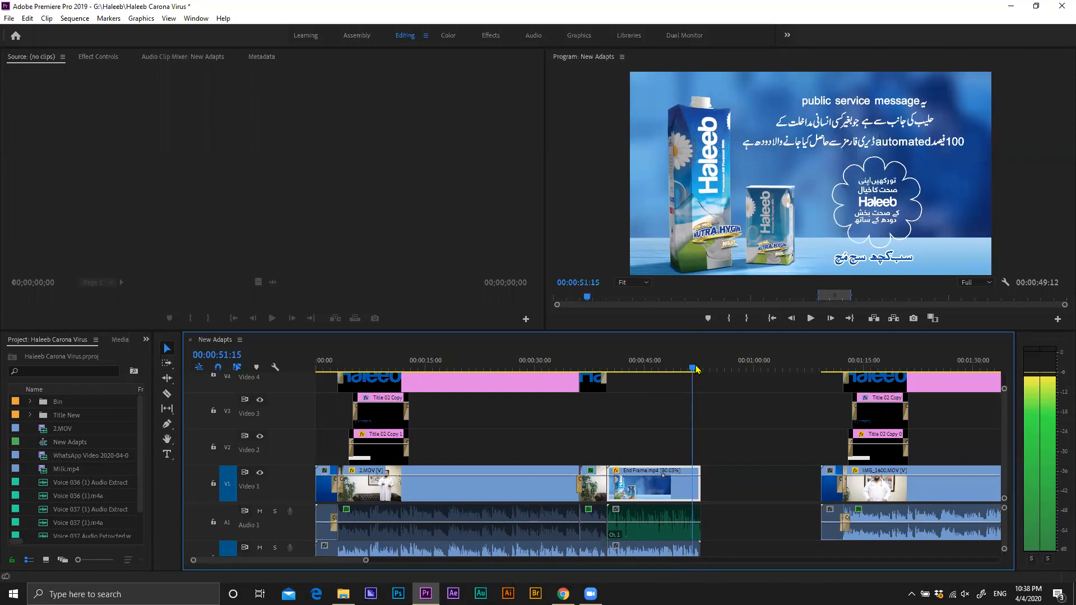
left_click(686, 370)
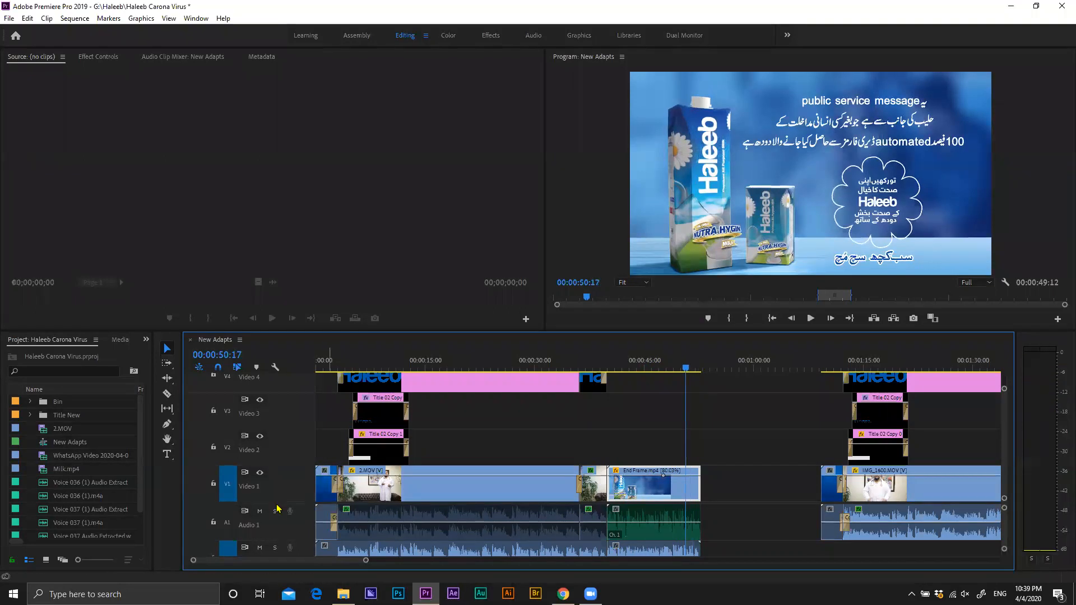
Step: Place the playhead at 00:00:34:20 near the end of 2.MOV and unmute the system speakers
scroll(268, 457, "down", 2)
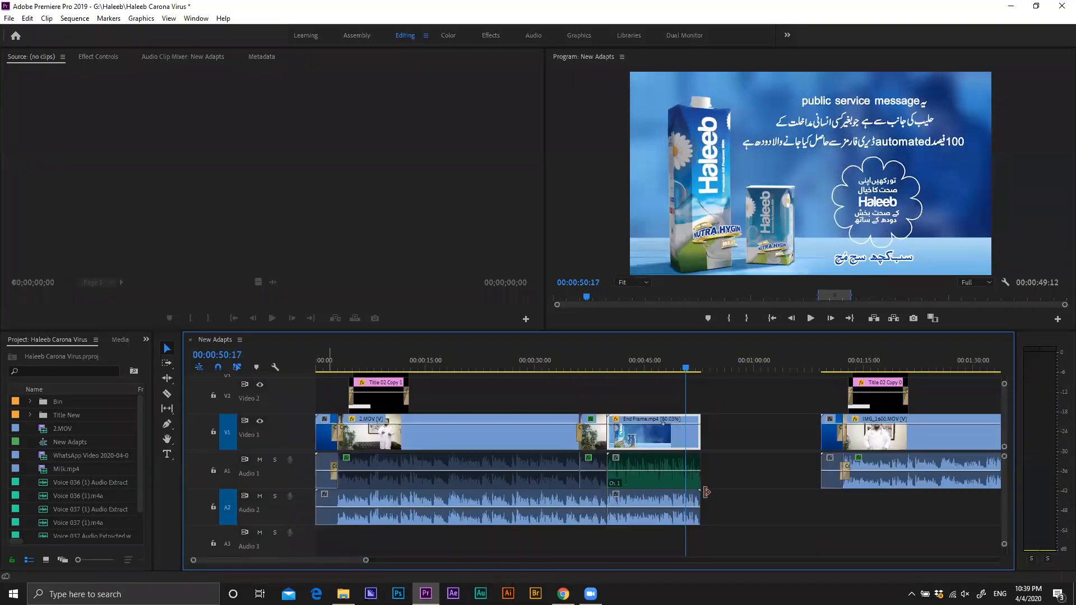
left_click(732, 513)
left_click(774, 477)
key("=")
left_click(425, 364)
left_click(966, 594)
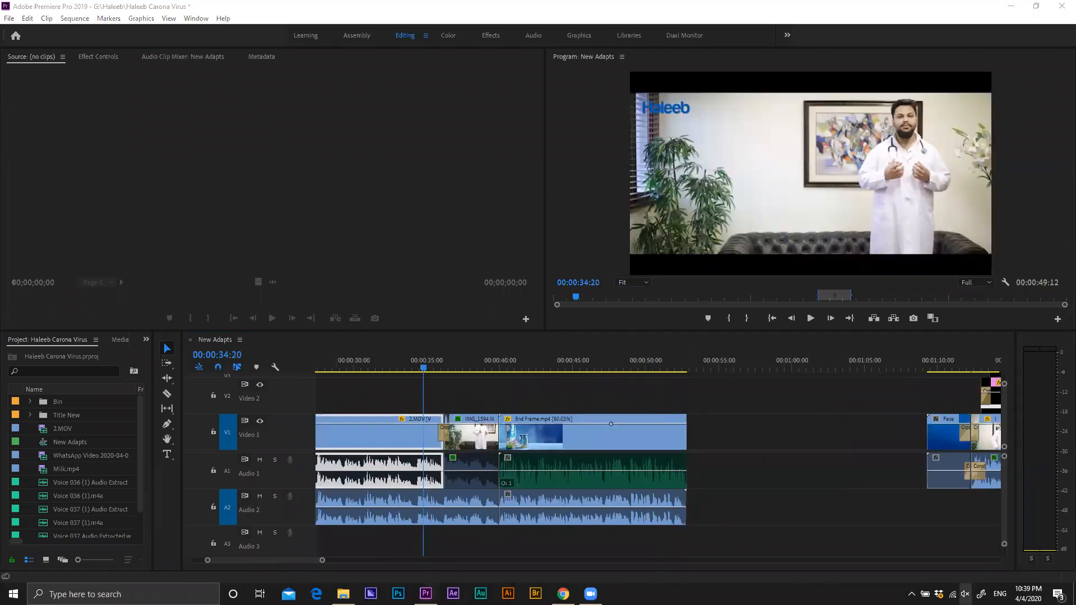
left_click(894, 568)
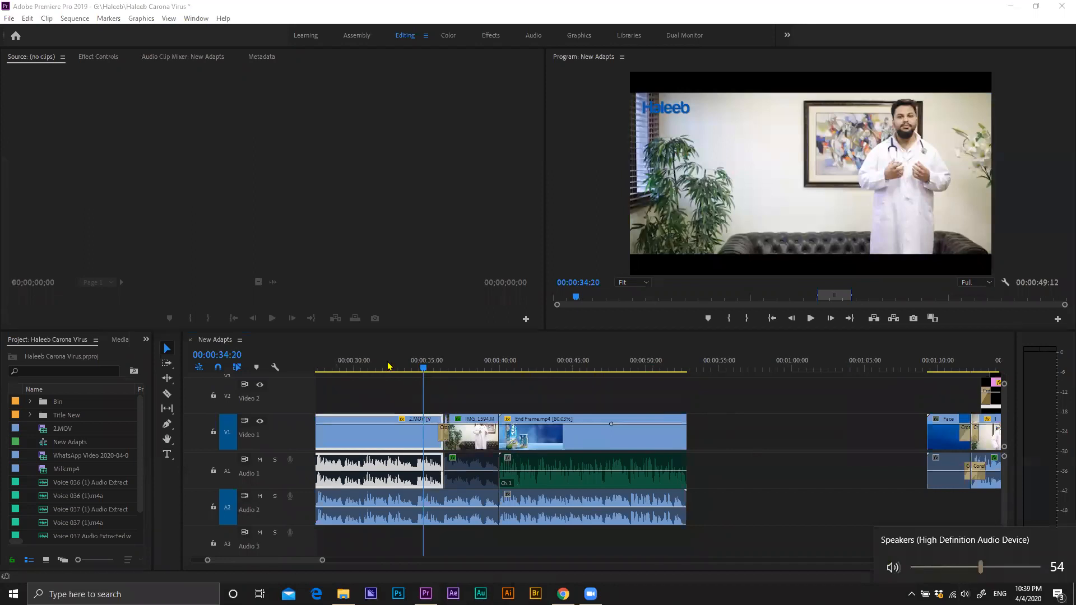
Step: Play the sequence with sound from 00:00:32:05 into End Frame.mp4, stop near its end and mute the speakers
left_click(580, 407)
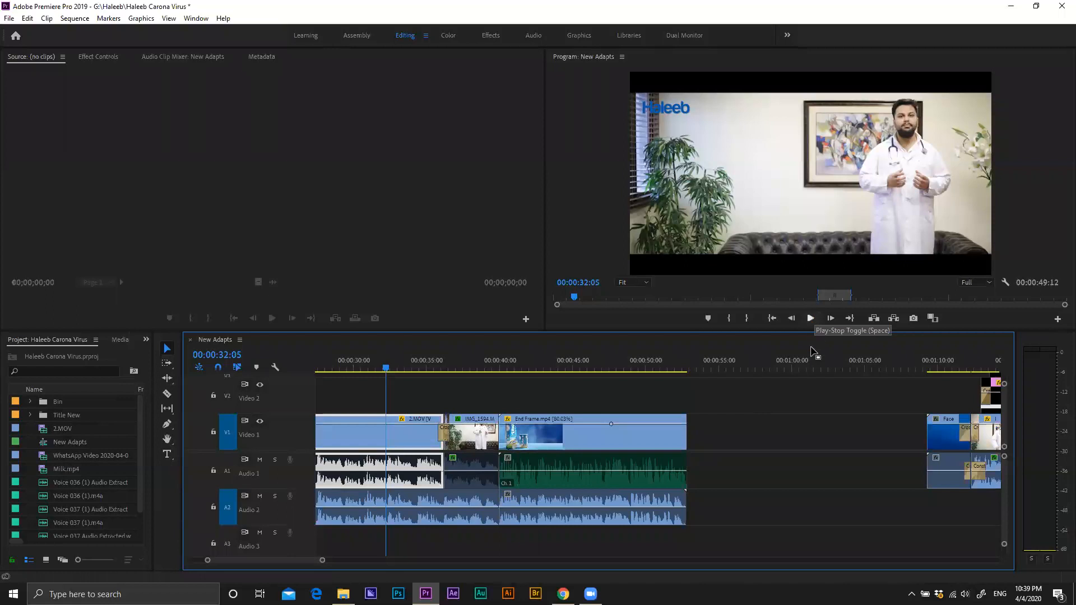
key("space")
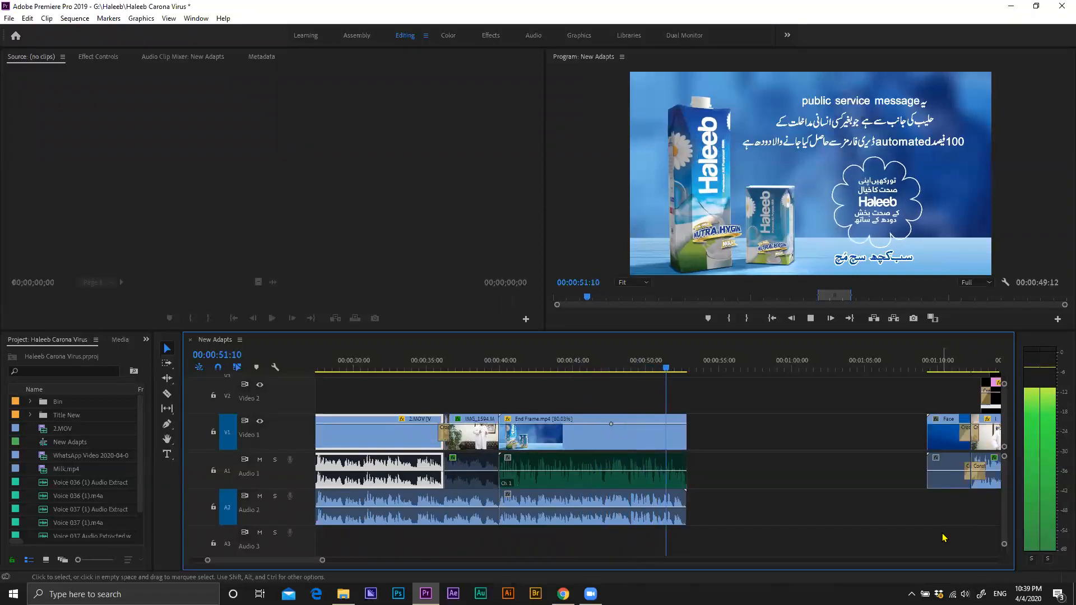
key("XF86AudioMute")
key("space")
Step: Examine the Audio 2 clips beneath 2.MOV and End Frame.mp4 by selecting and scrubbing them, leaving the playhead at 00:00:40:06
left_click_drag(593, 364, 448, 408)
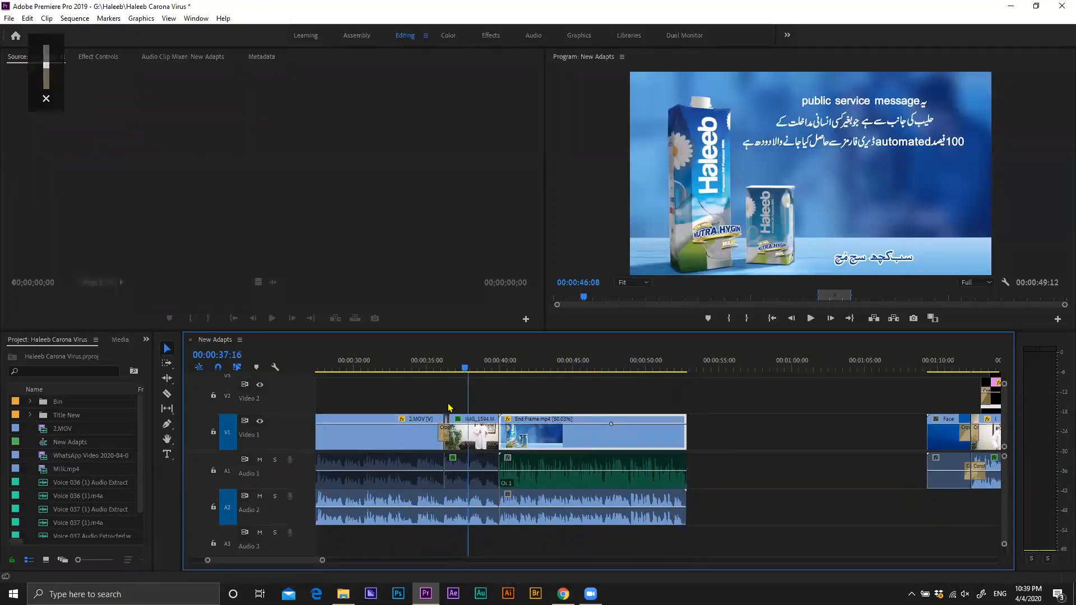
left_click(540, 521)
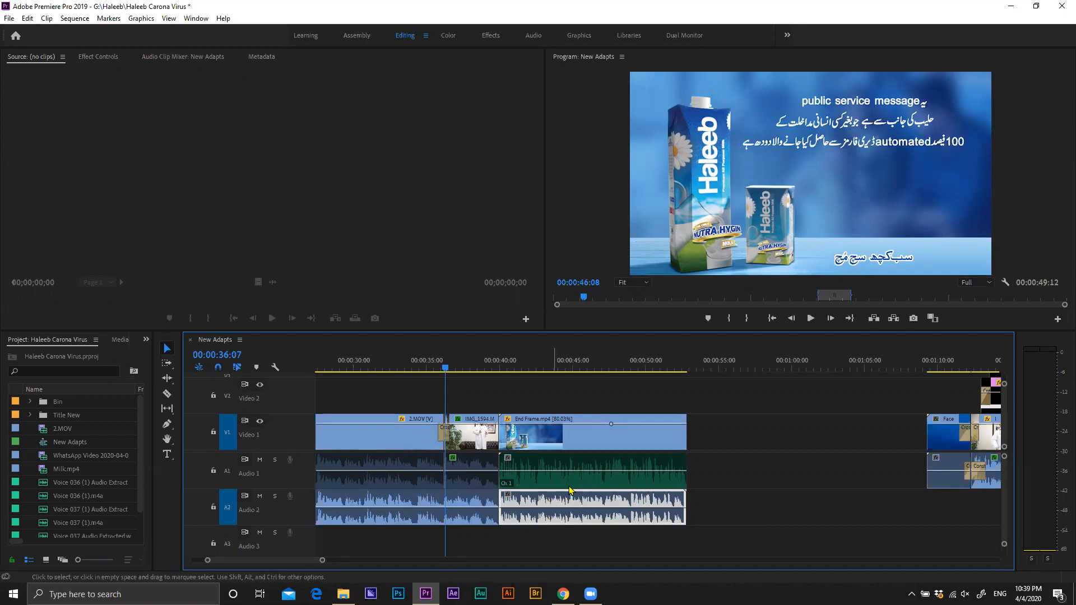
left_click_drag(504, 367, 518, 367)
left_click_drag(610, 387, 365, 406)
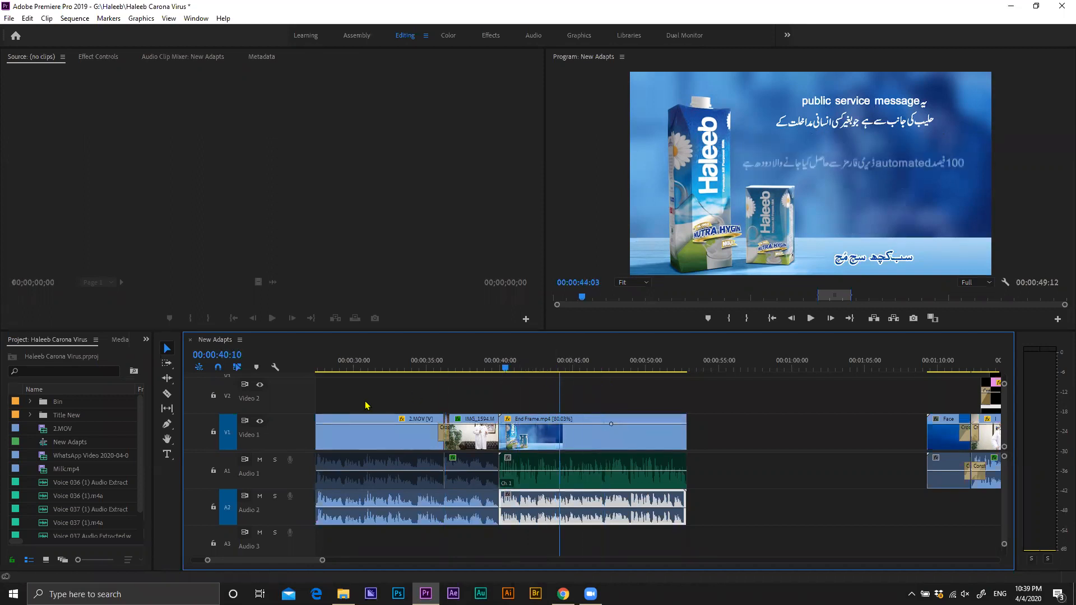
left_click(429, 499)
scroll(477, 483, "up", 1)
scroll(478, 482, "up", 2)
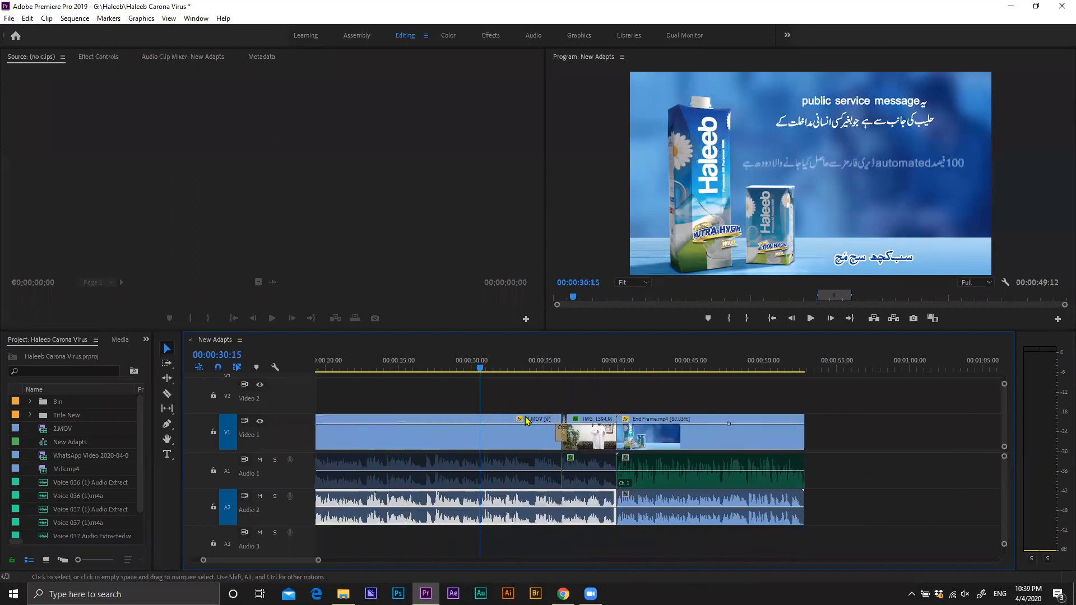
left_click_drag(479, 375, 623, 399)
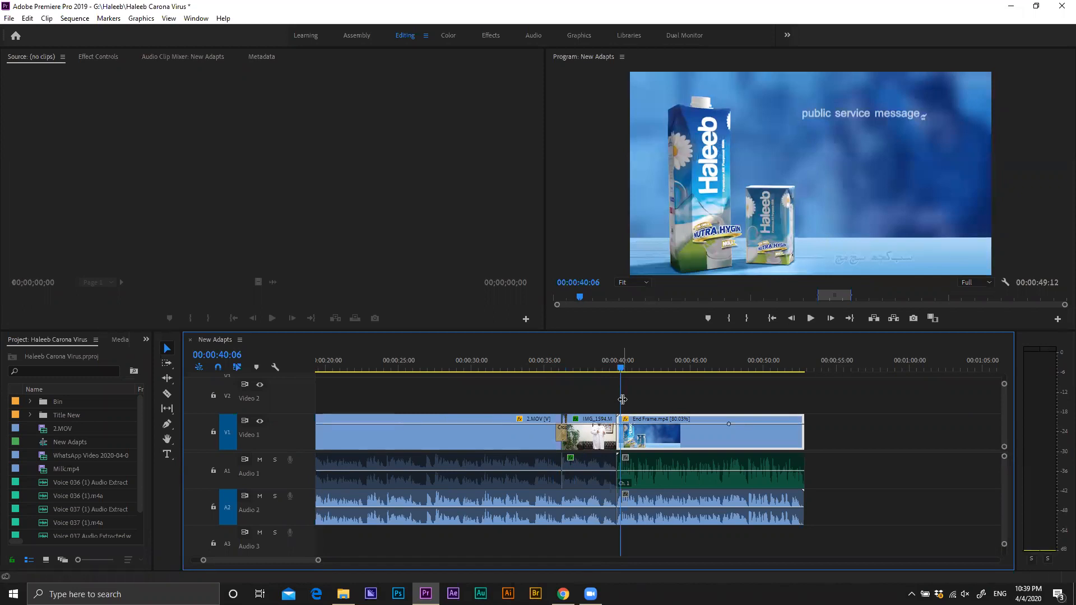
key("minus")
key("minus")
key("minus")
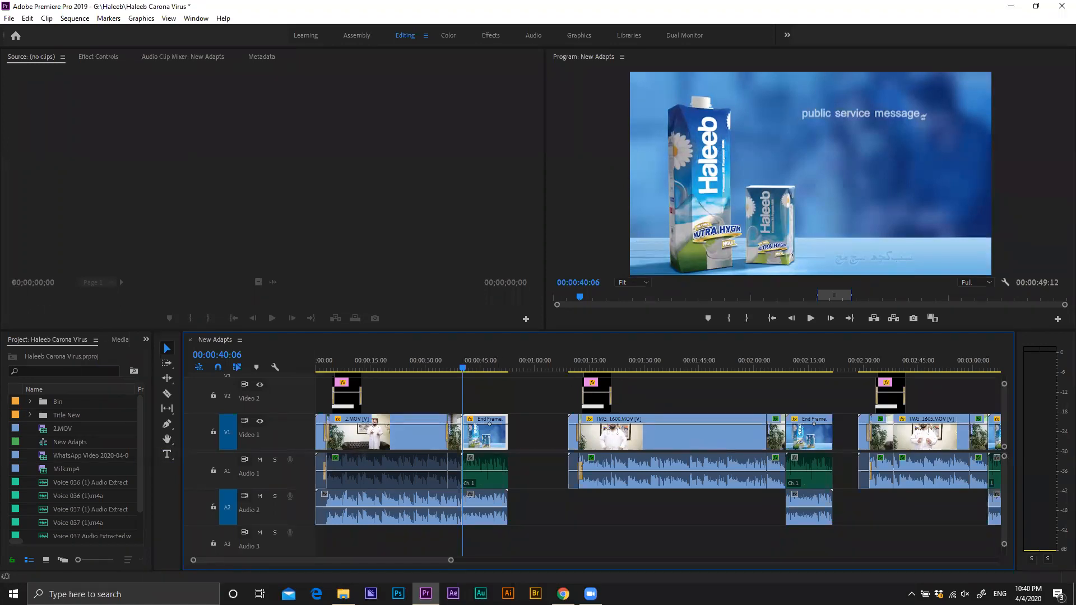
key("alt+Tab")
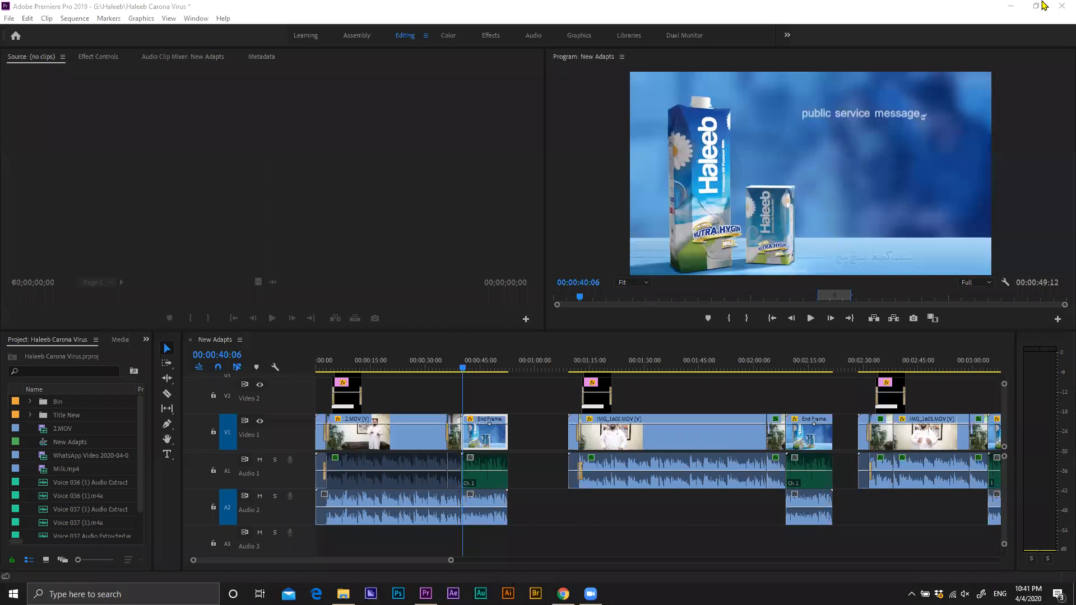
left_click(1012, 6)
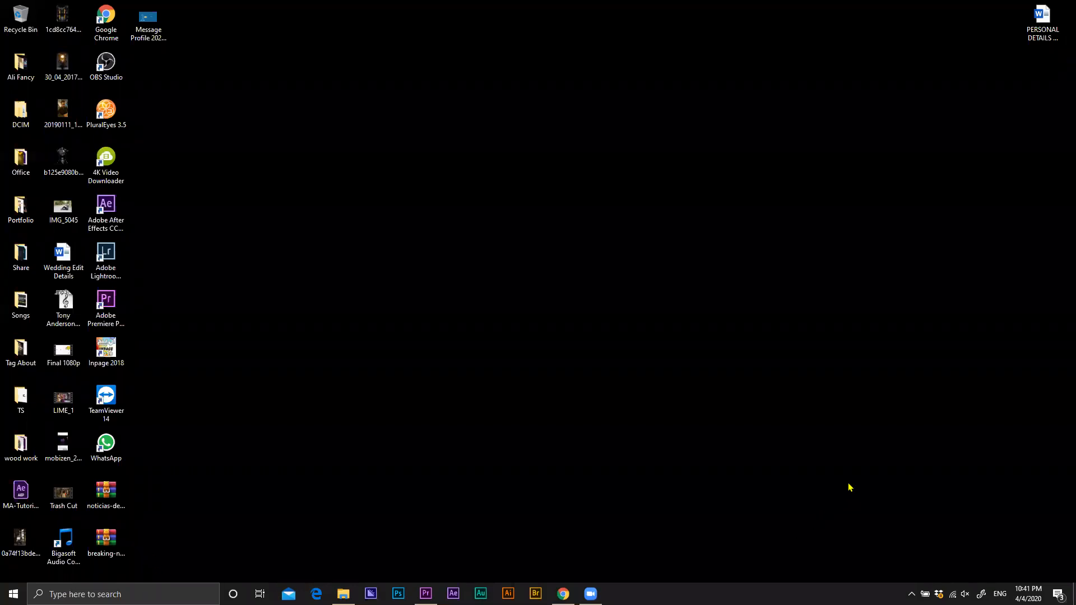
key("alt+Tab")
key("alt+Tab")
key("alt+Tab")
key("alt+Tab")
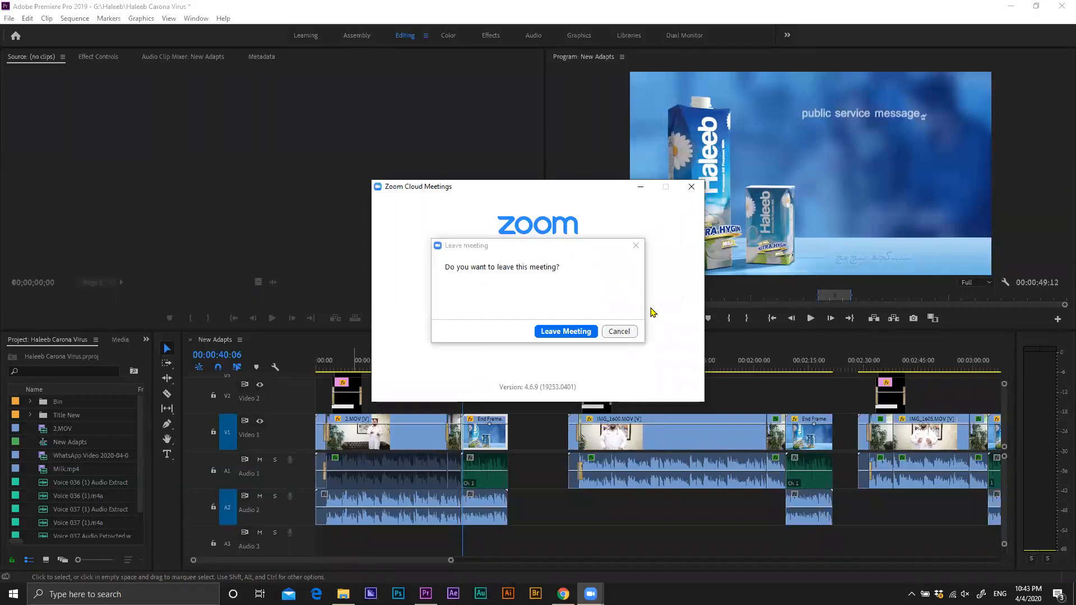
Step: Cancel leaving the Zoom meeting and minimize the Zoom and Premiere Pro windows to reach the desktop
left_click(635, 247)
left_click(640, 188)
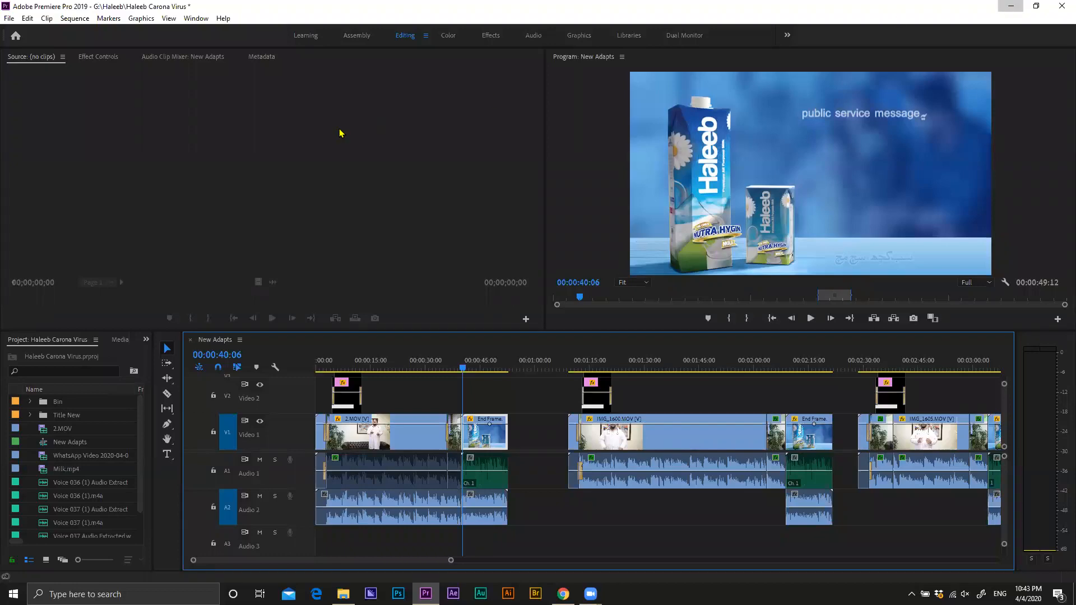
left_click(1011, 7)
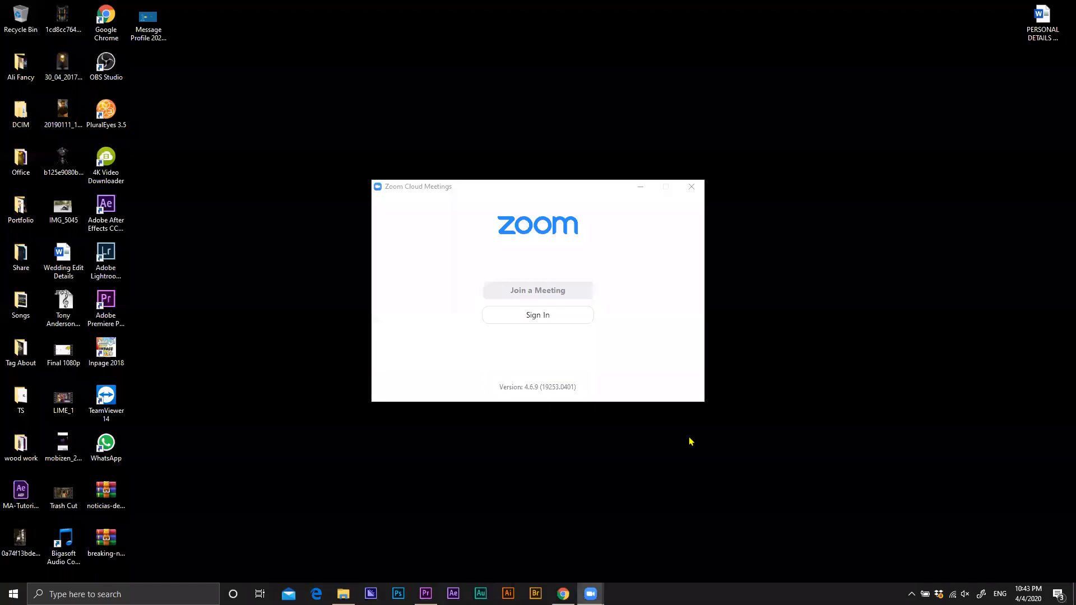
left_click(635, 189)
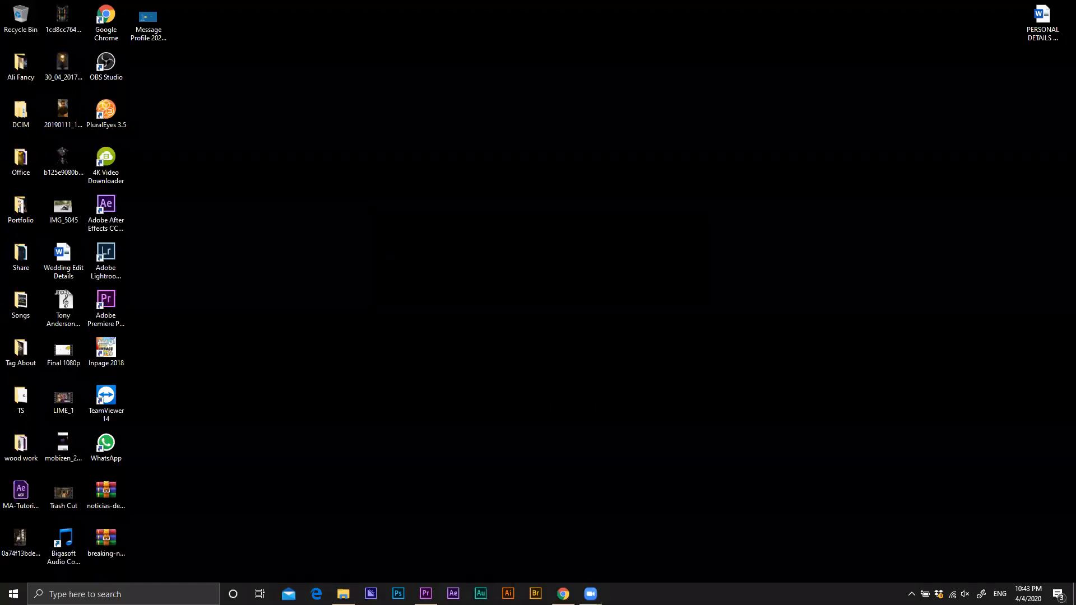
key("alt+Tab")
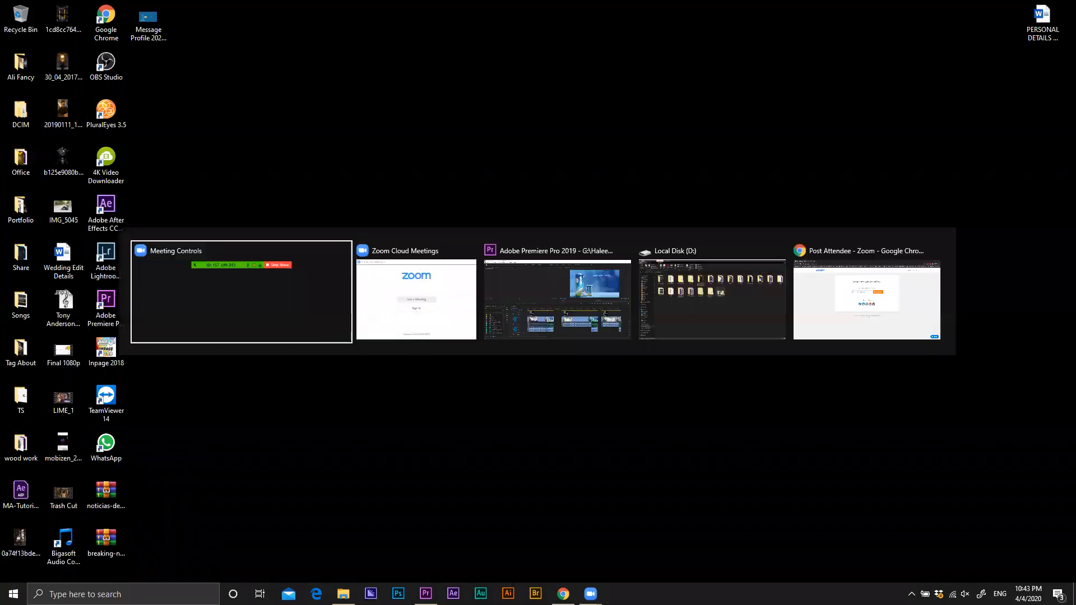
key("Tab")
key("Tab")
key("Tab")
key("Tab")
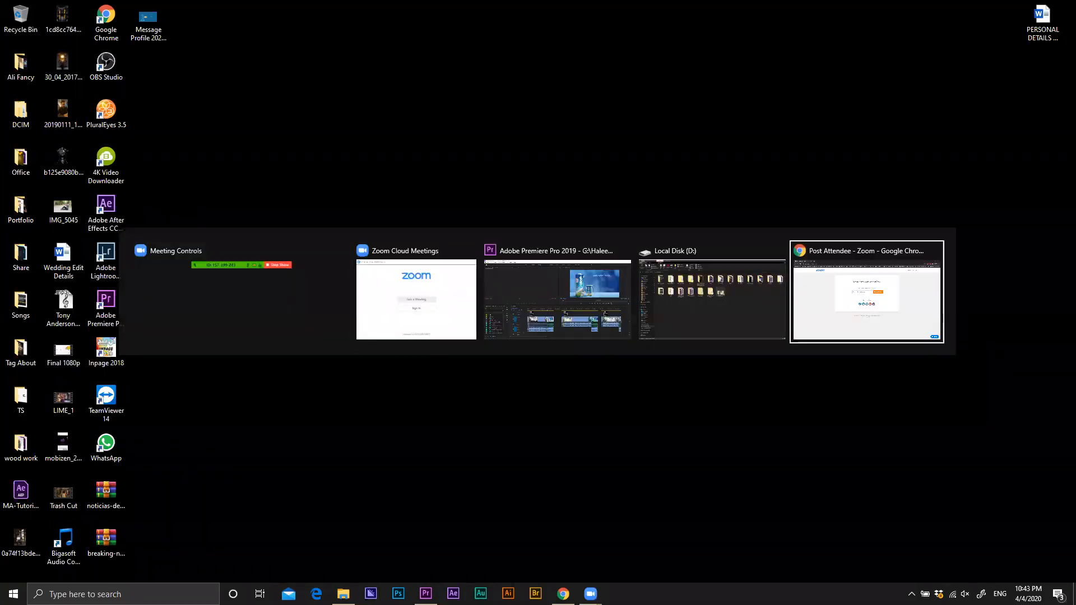
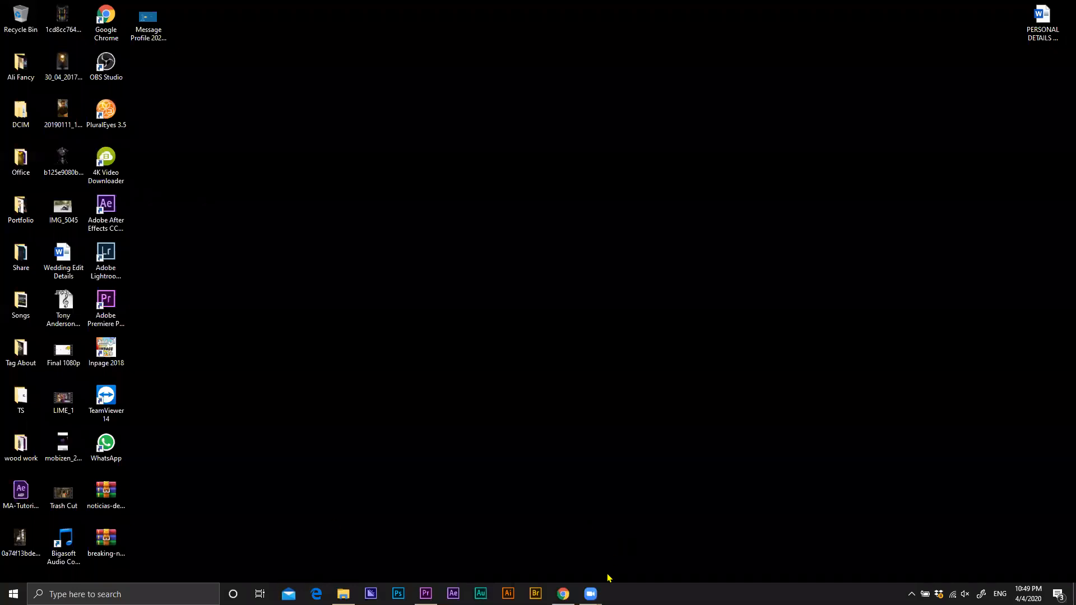
Step: Return to Premiere Pro, move the playhead to the gap at 00:00:59:03 and show all ad versions in the New Adapts timeline
left_click(426, 593)
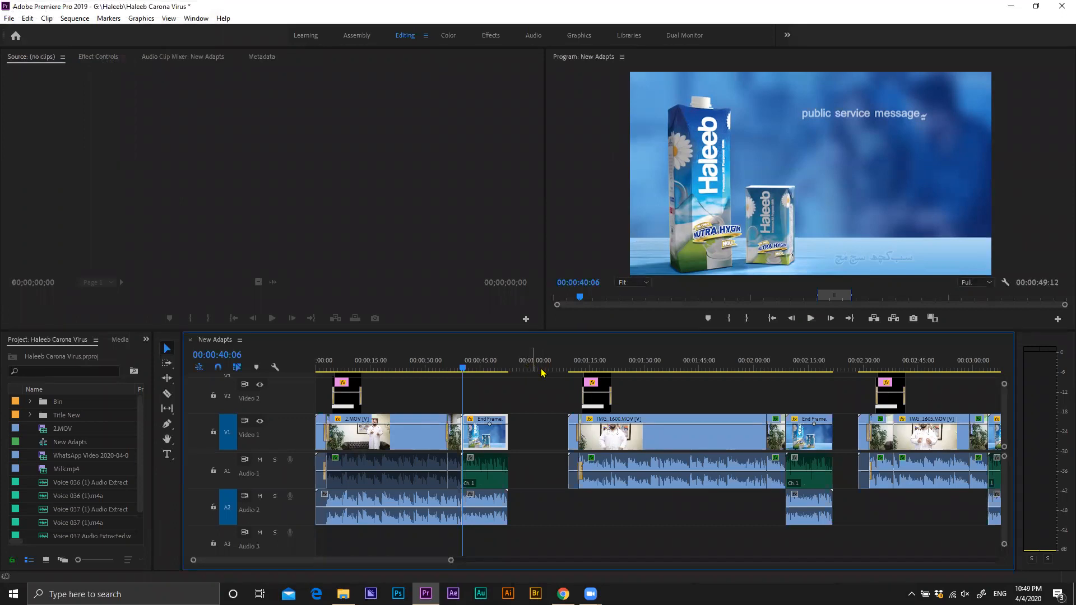
left_click(531, 369)
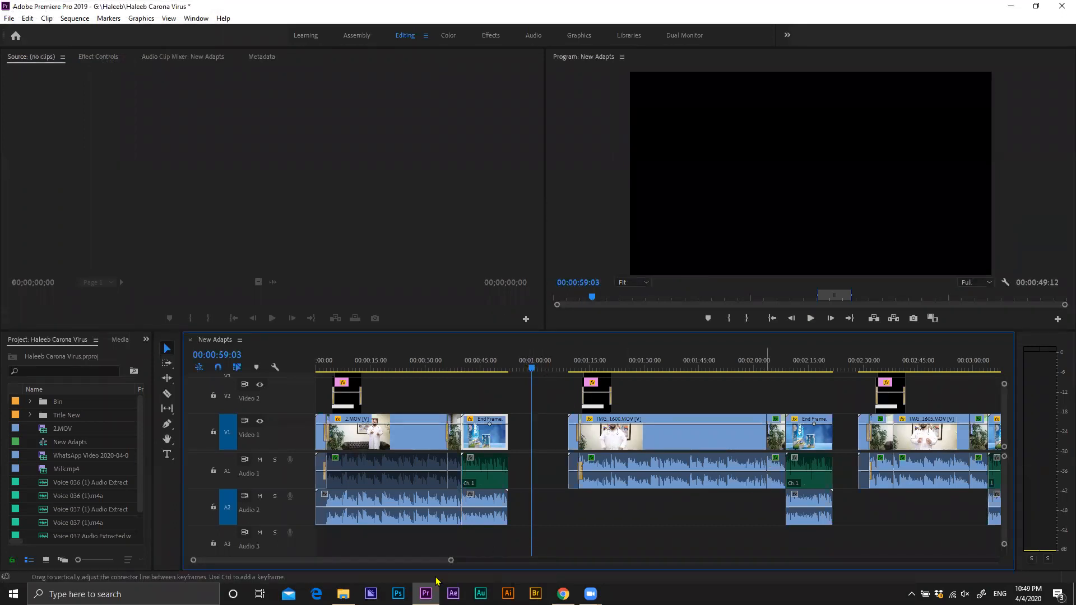
left_click_drag(451, 562, 643, 570)
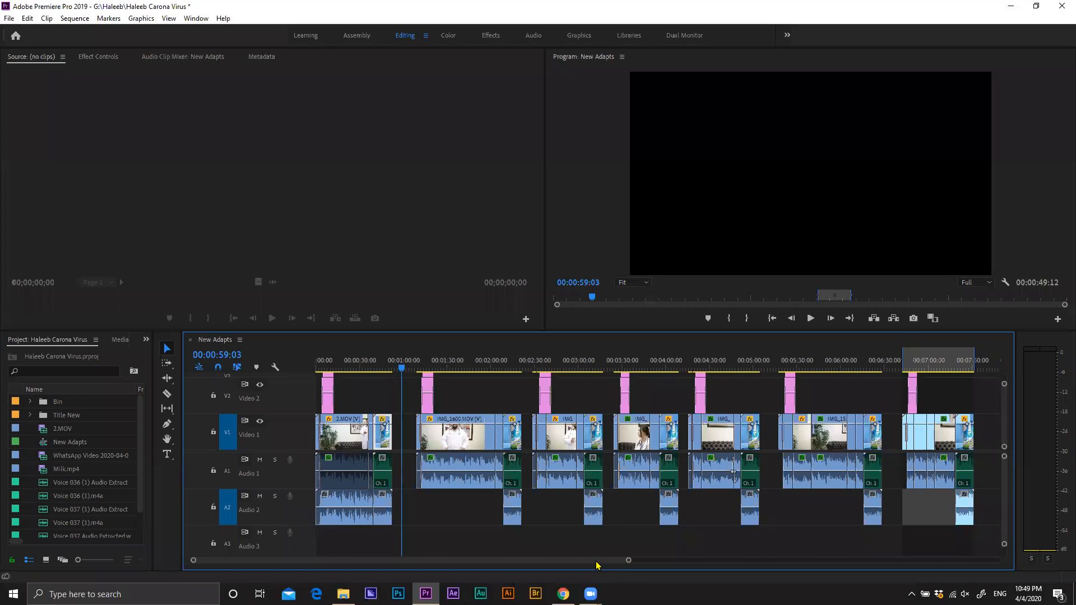
scroll(596, 565, "down", 3)
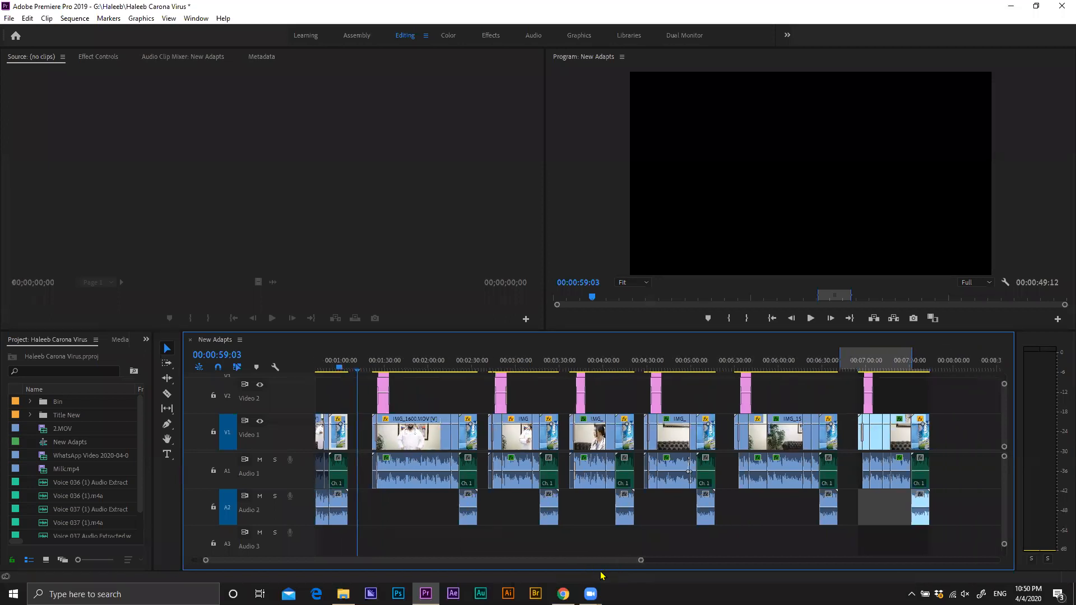
scroll(555, 555, "up", 3)
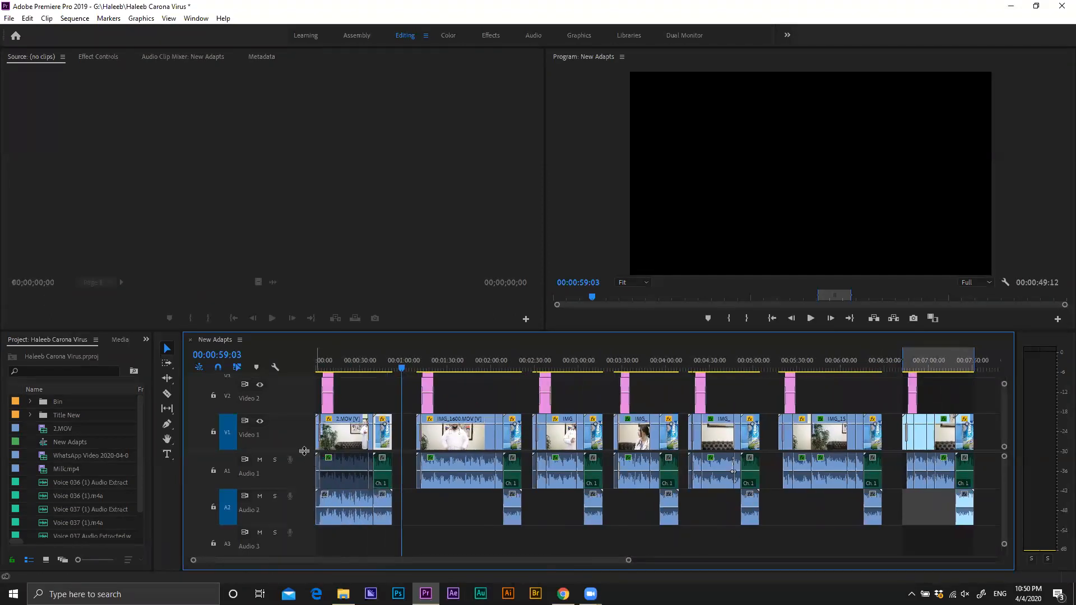
scroll(301, 464, "up", 1)
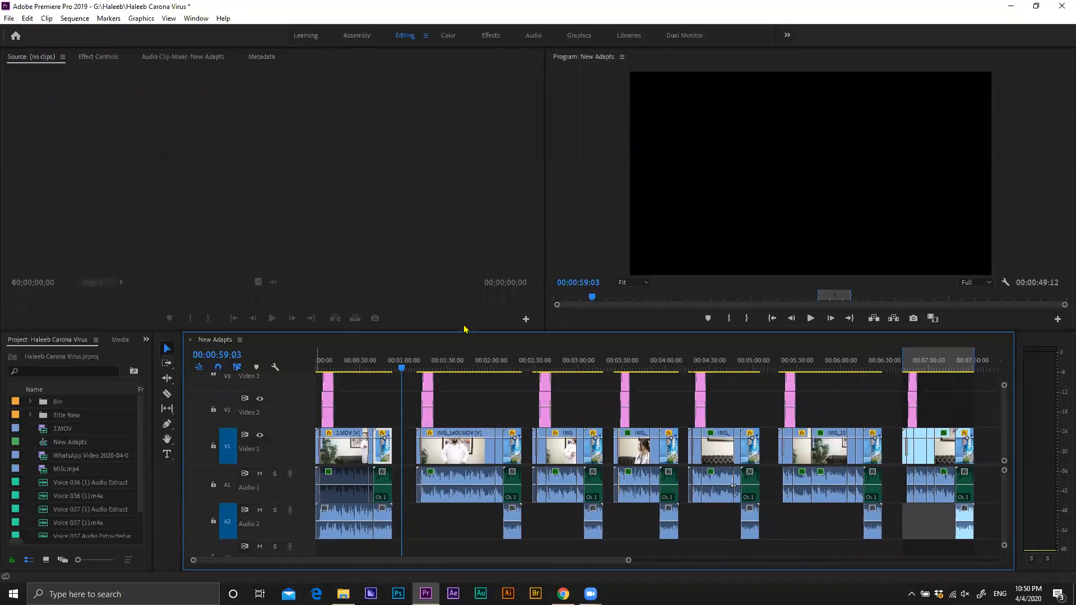
Step: Enlarge the Timeline panel to fit the tracks from Video 5 down to Audio 3 for every ad version
left_click_drag(457, 259, 456, 193)
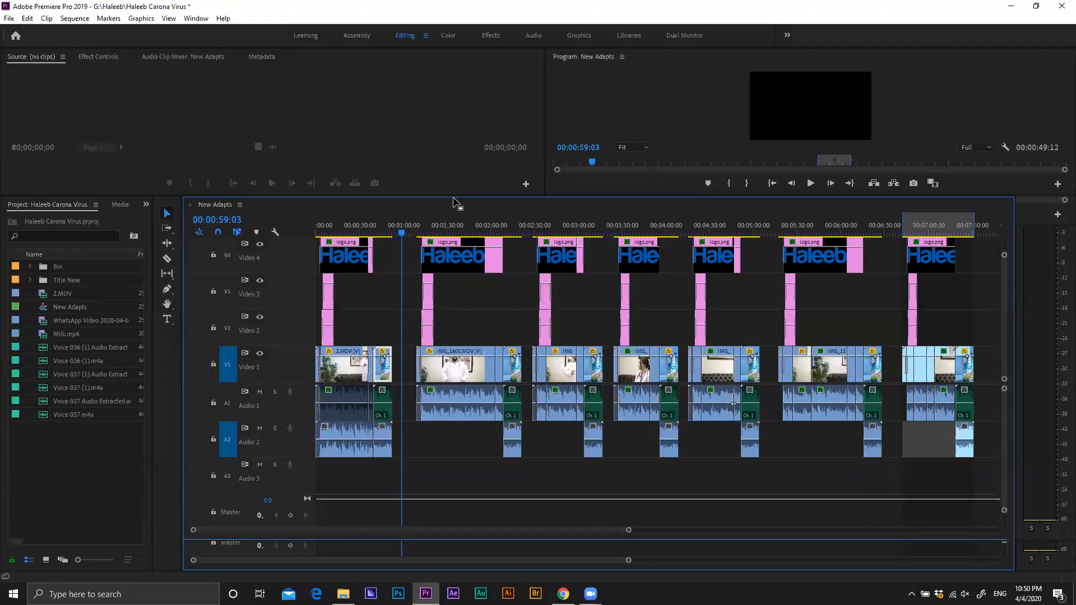
scroll(304, 446, "up", 2)
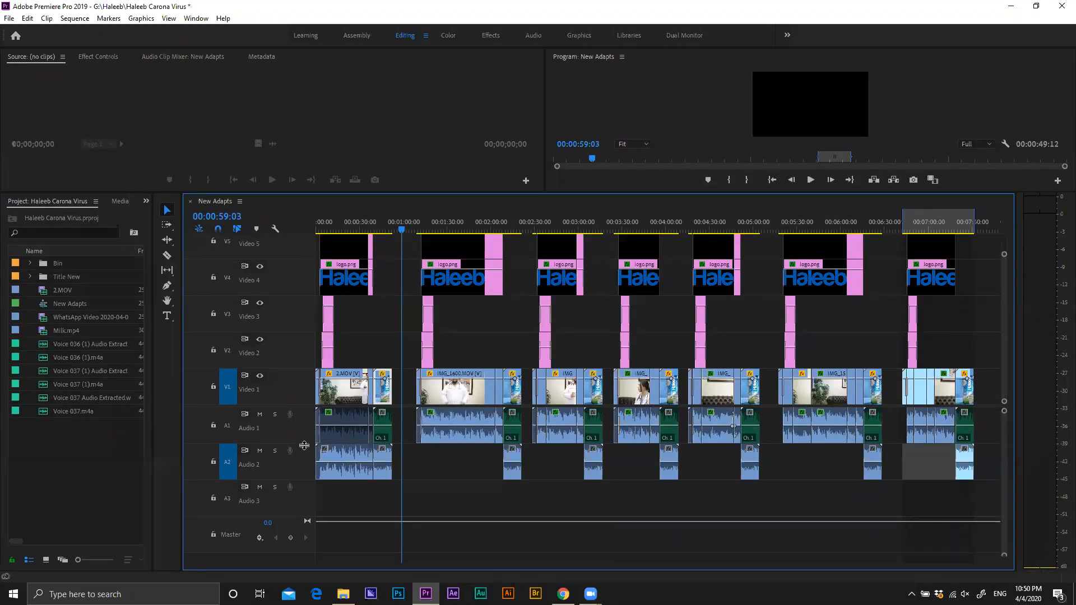
scroll(304, 446, "up", 2)
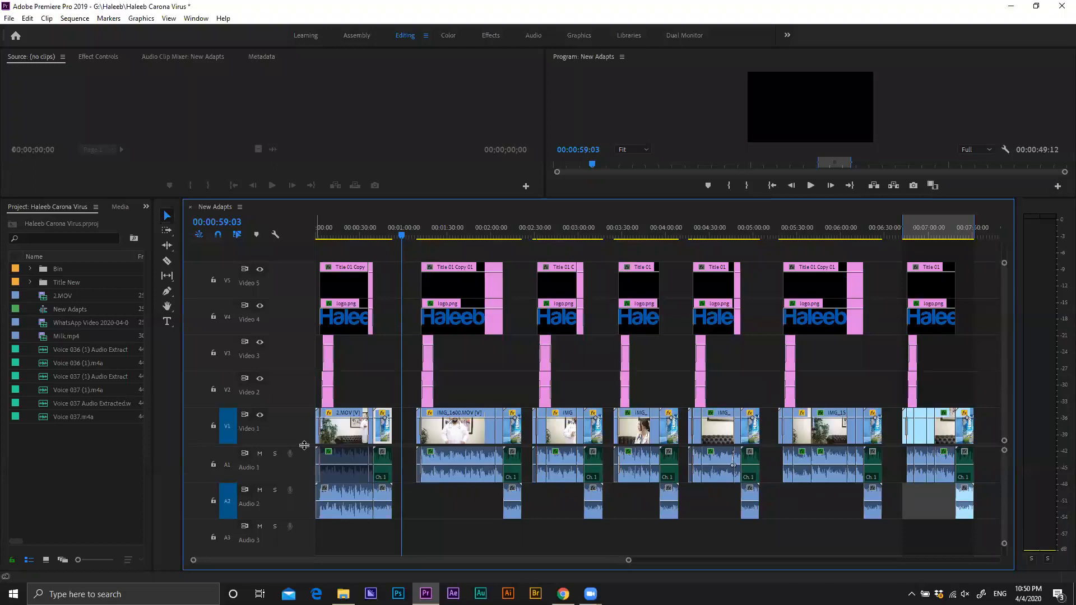
left_click_drag(416, 199, 415, 226)
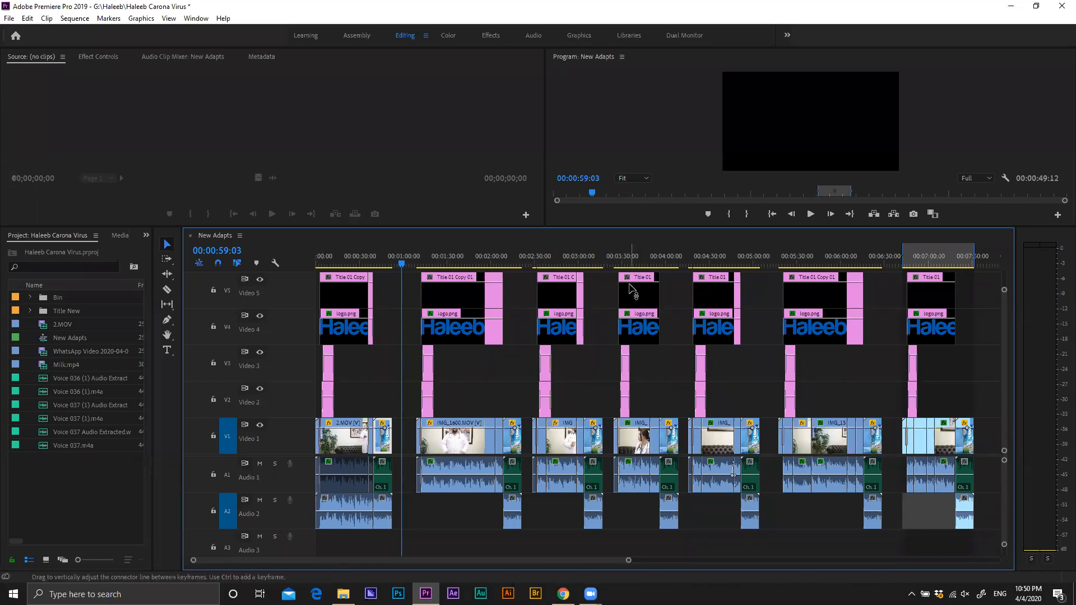
mouse_move(633, 291)
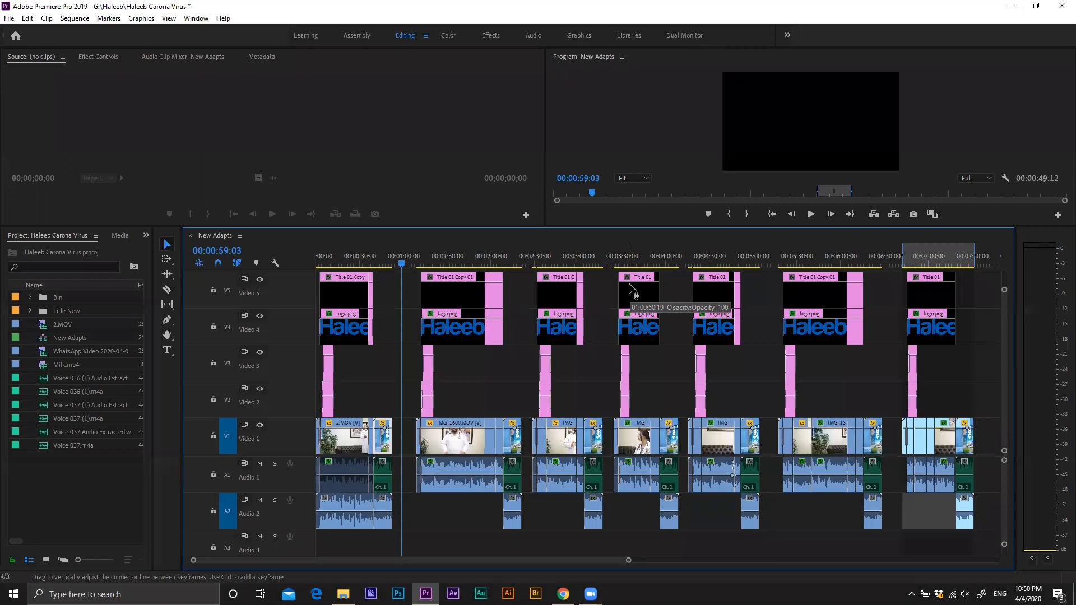